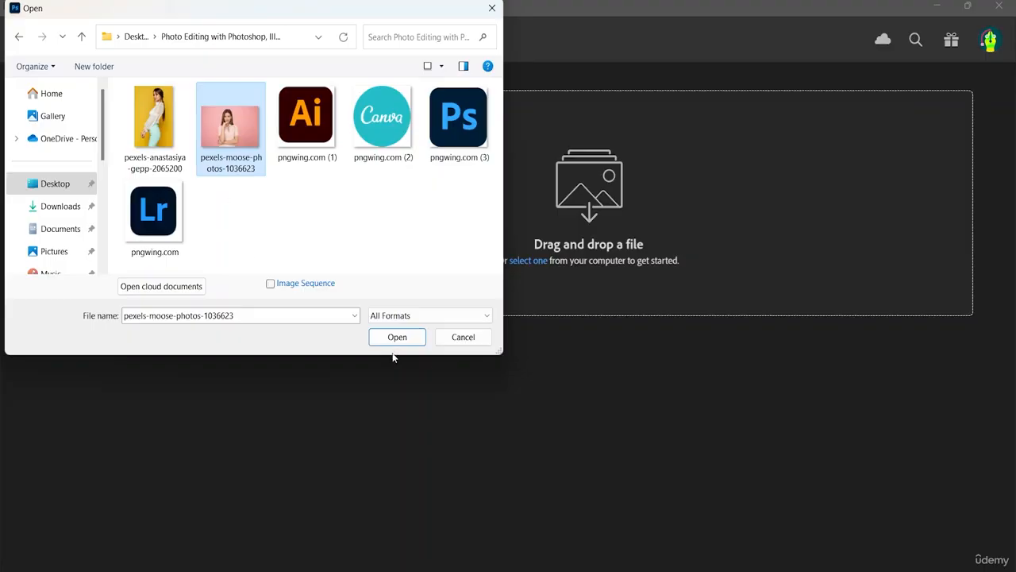
# - Open the image pexels-moose-photos-1036623 and switch the toolbox to a two-column layout
pyautogui.click(397, 337)
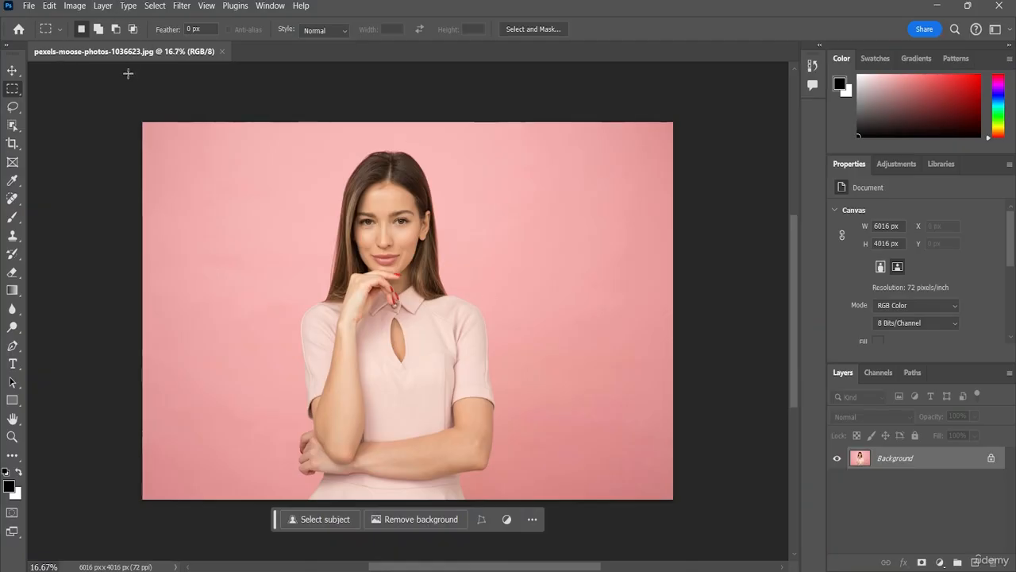
pyautogui.click(5, 45)
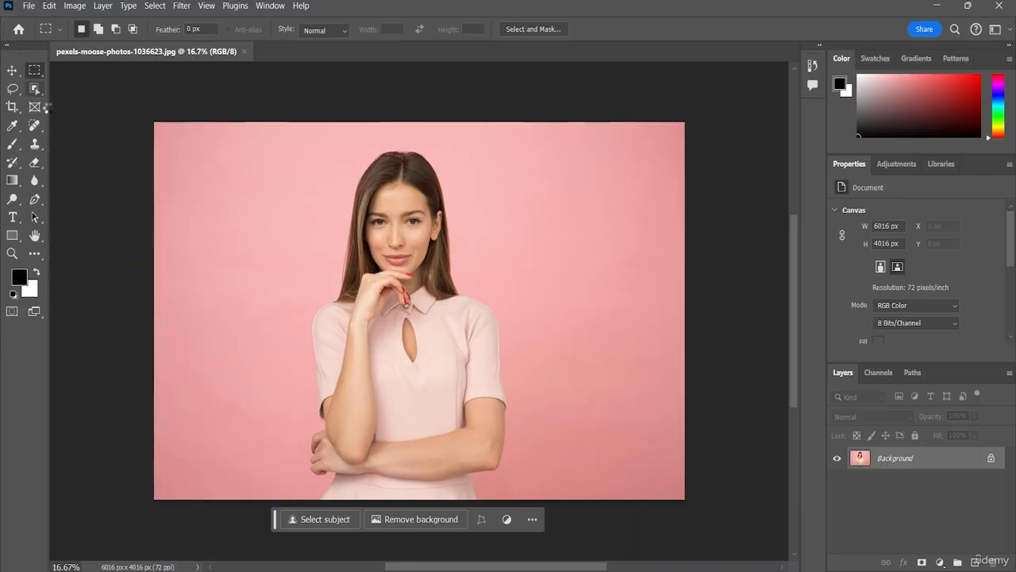
# - Activate the Quick Selection Tool in place of the Object Selection Tool
pyautogui.click(36, 90)
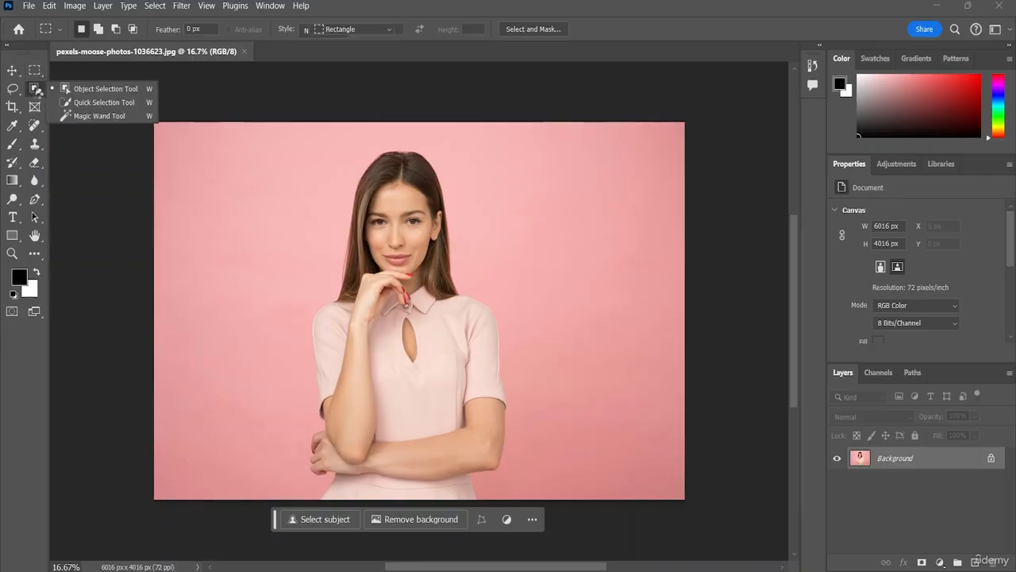
pyautogui.click(72, 104)
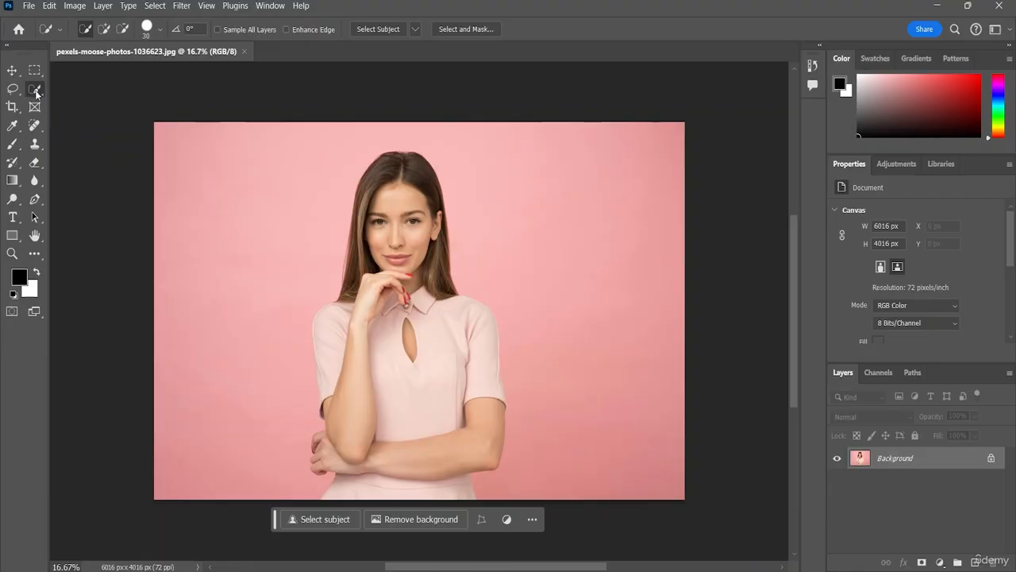
pyautogui.rightClick(37, 94)
pyautogui.click(97, 104)
# - Unlock the Background layer and rename it Main
pyautogui.click(992, 459)
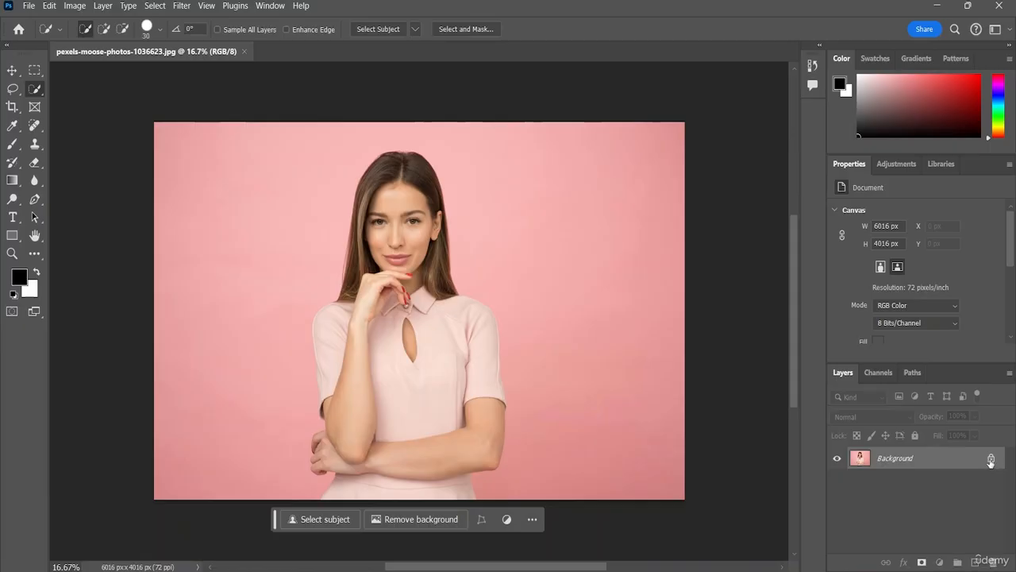
pyautogui.doubleClick(893, 458)
pyautogui.press('BackSpace')
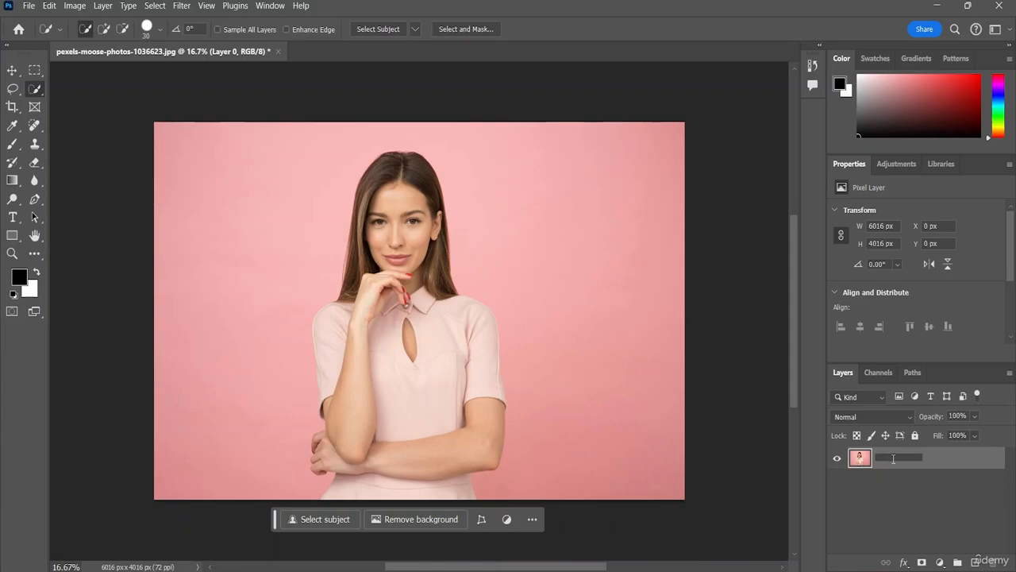
pyautogui.write('Main')
pyautogui.click(916, 513)
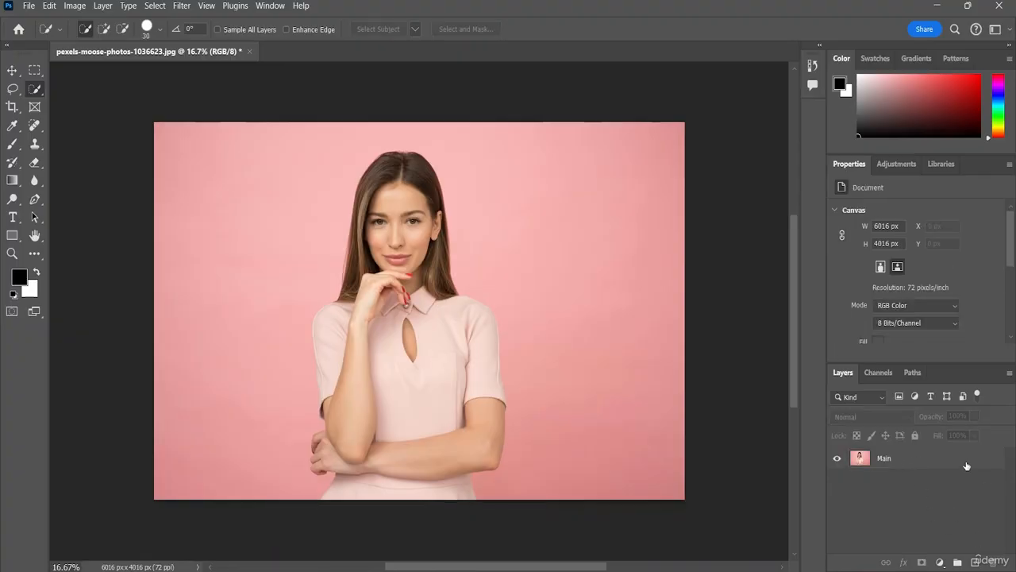
# - Duplicate the Main layer, name the copy Duplicate and make it the active layer
pyautogui.moveTo(955, 461); pyautogui.dragTo(976, 563)
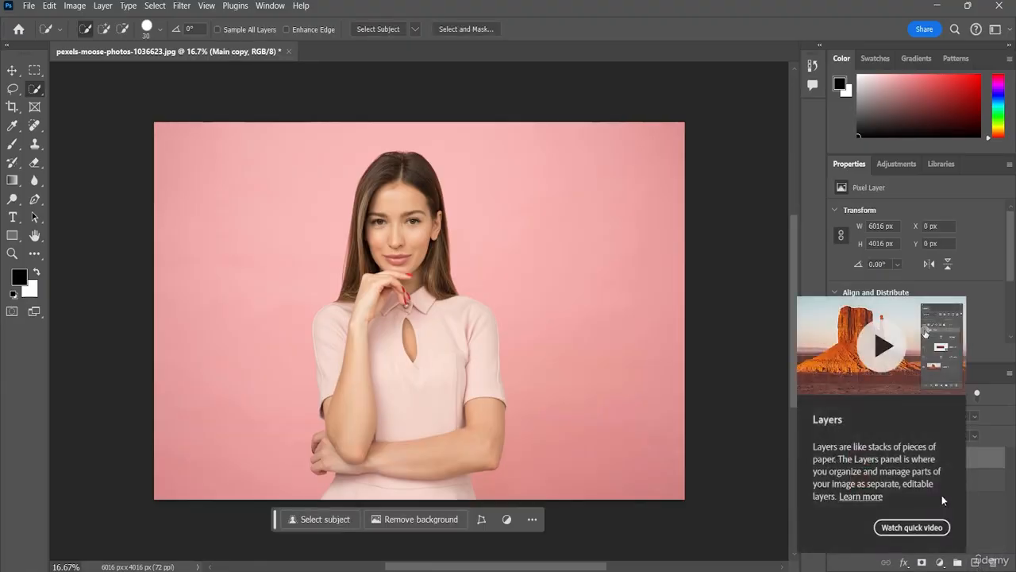
pyautogui.doubleClick(911, 459)
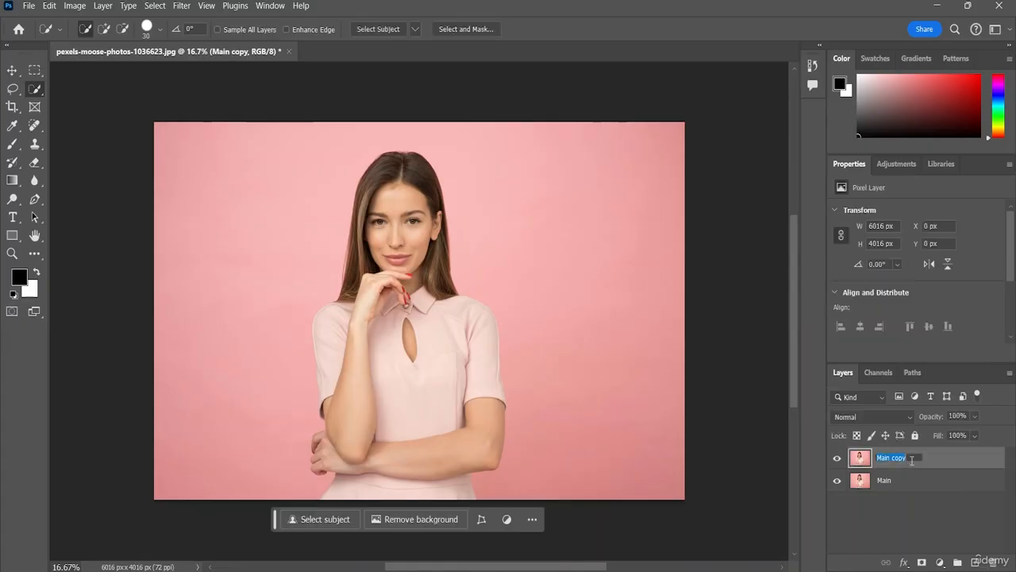
pyautogui.press('BackSpace')
pyautogui.write('Duplicate')
pyautogui.click(892, 516)
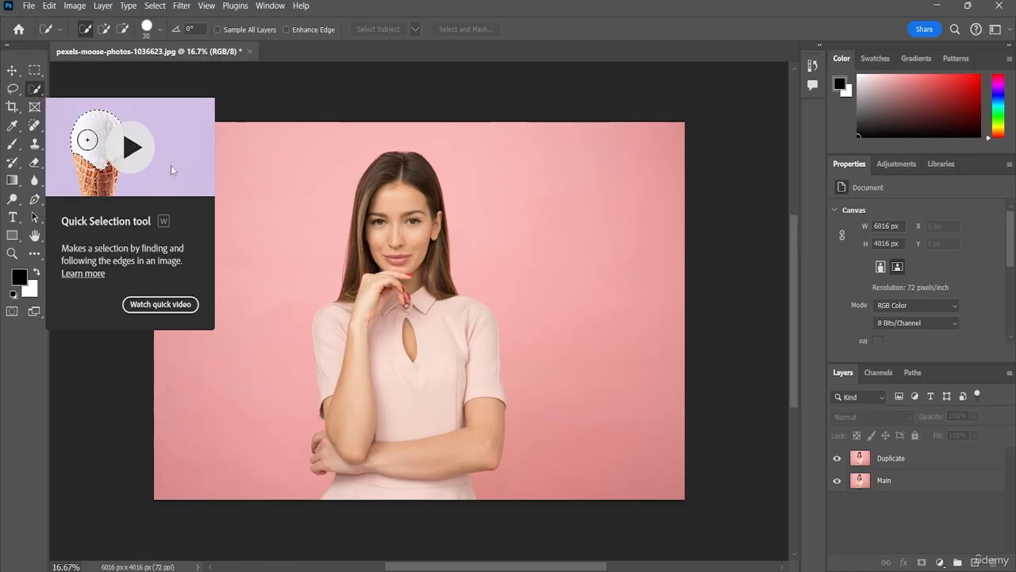
pyautogui.click(895, 458)
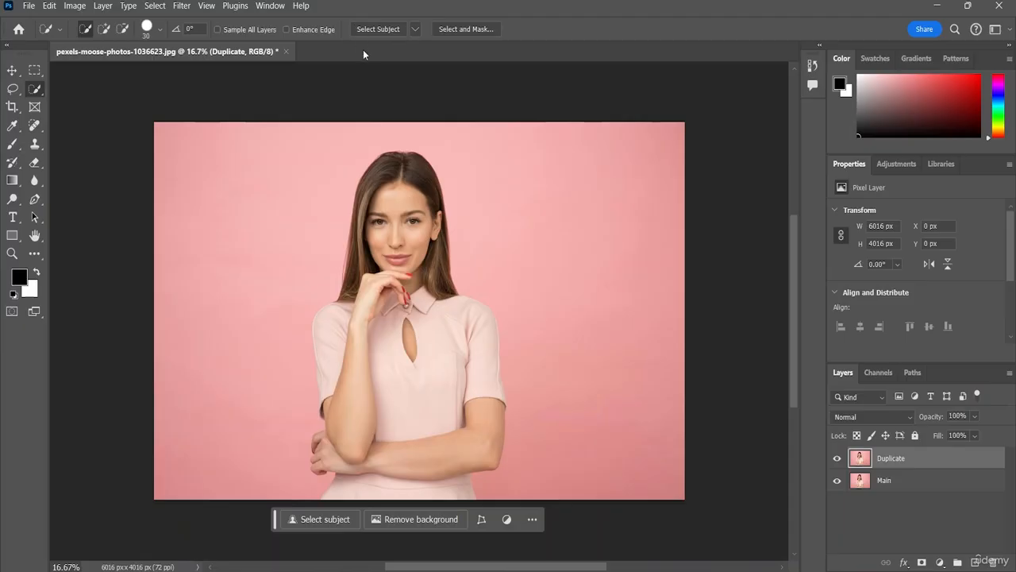
# - Try to select the woman on the Duplicate layer with Select Subject
pyautogui.click(415, 30)
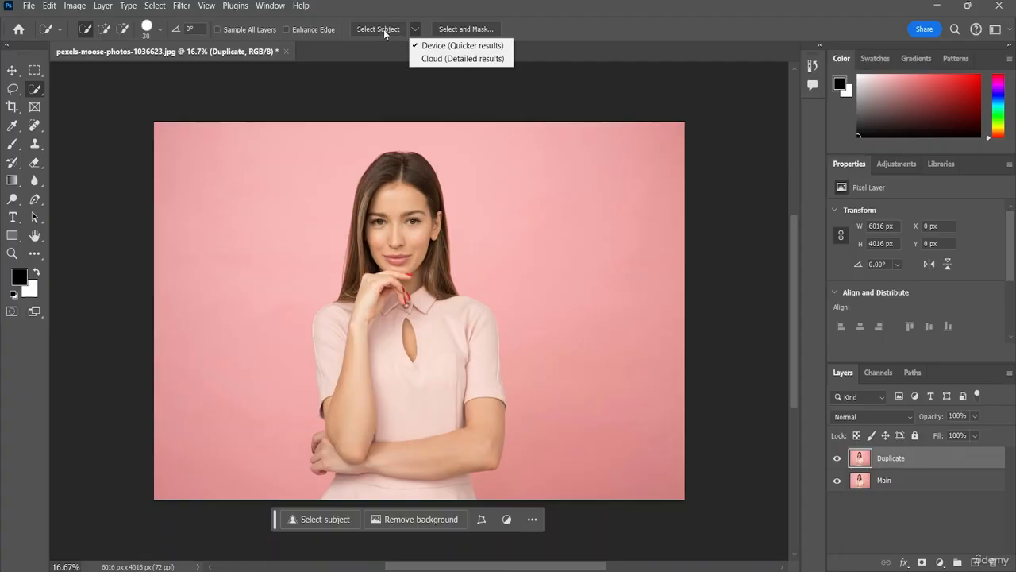
pyautogui.click(384, 29)
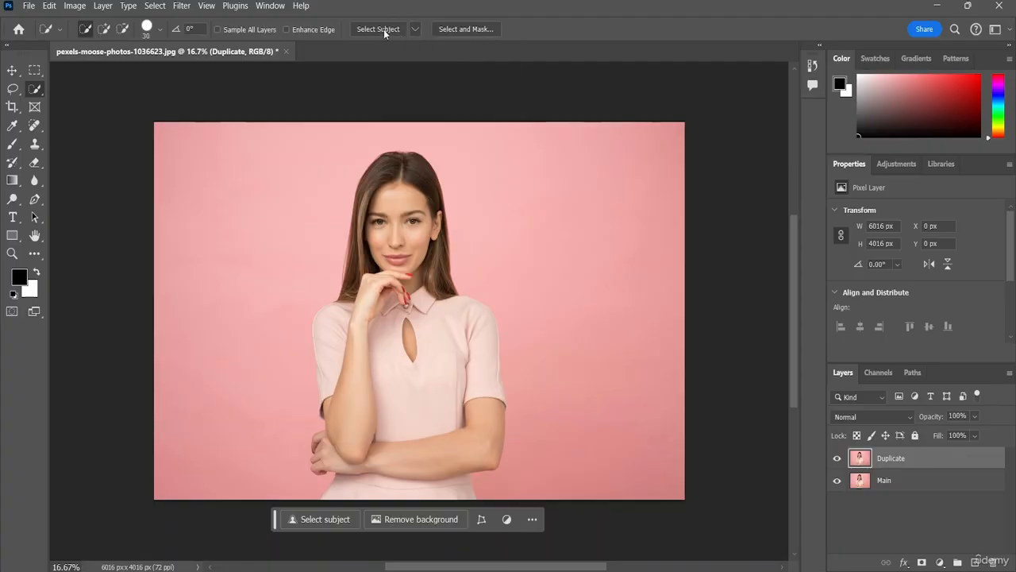
pyautogui.click(379, 29)
pyautogui.click(524, 231)
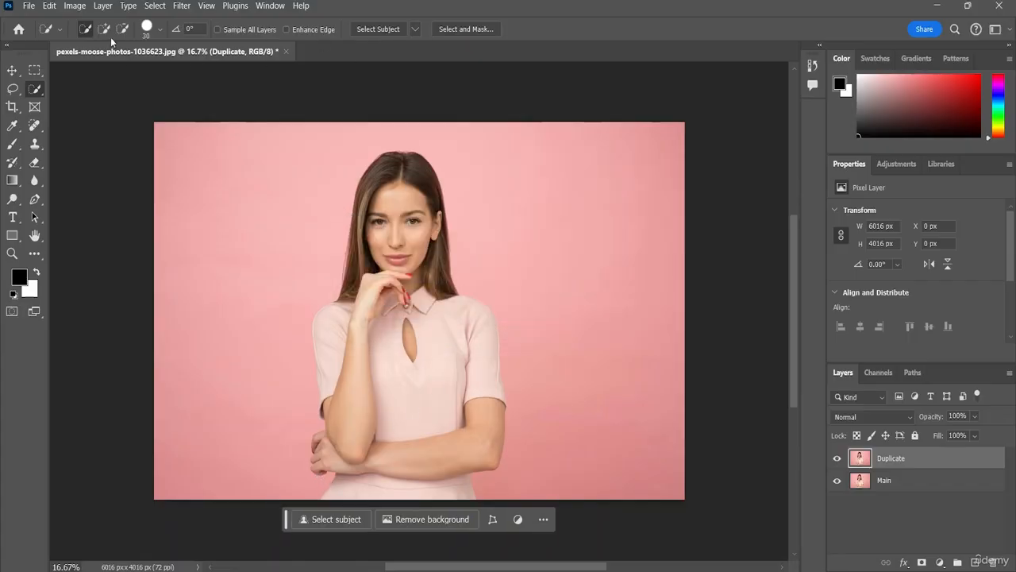
# - Review which drives are active in the Scratch Disks preferences and return to the Quick Selection Tool
pyautogui.click(51, 7)
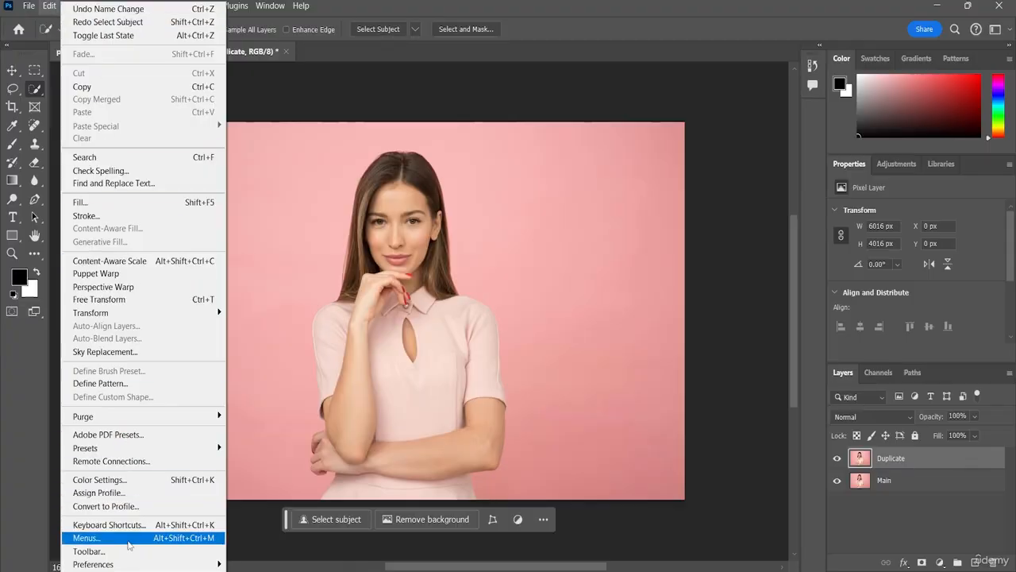
pyautogui.moveTo(117, 566)
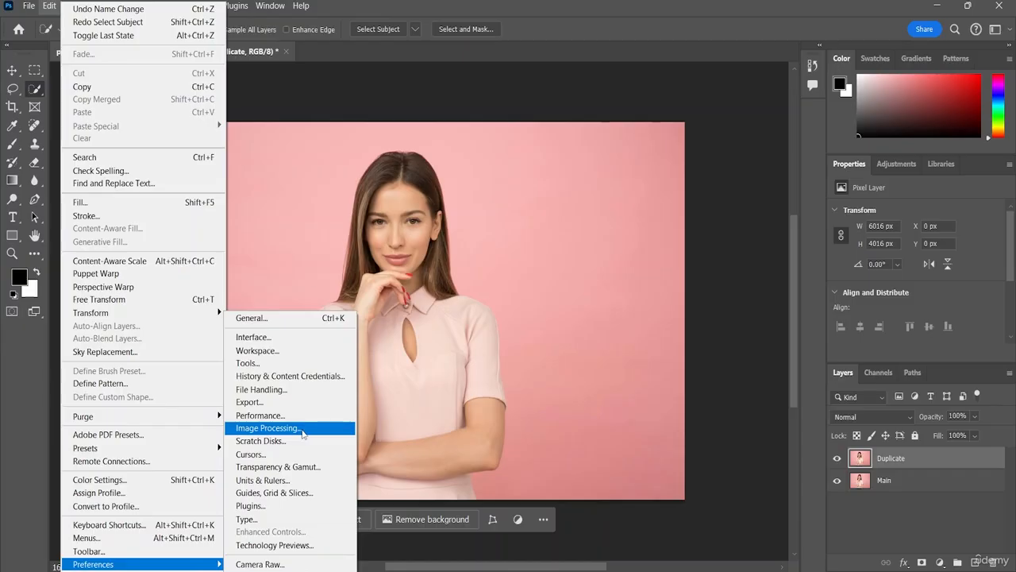
pyautogui.click(252, 441)
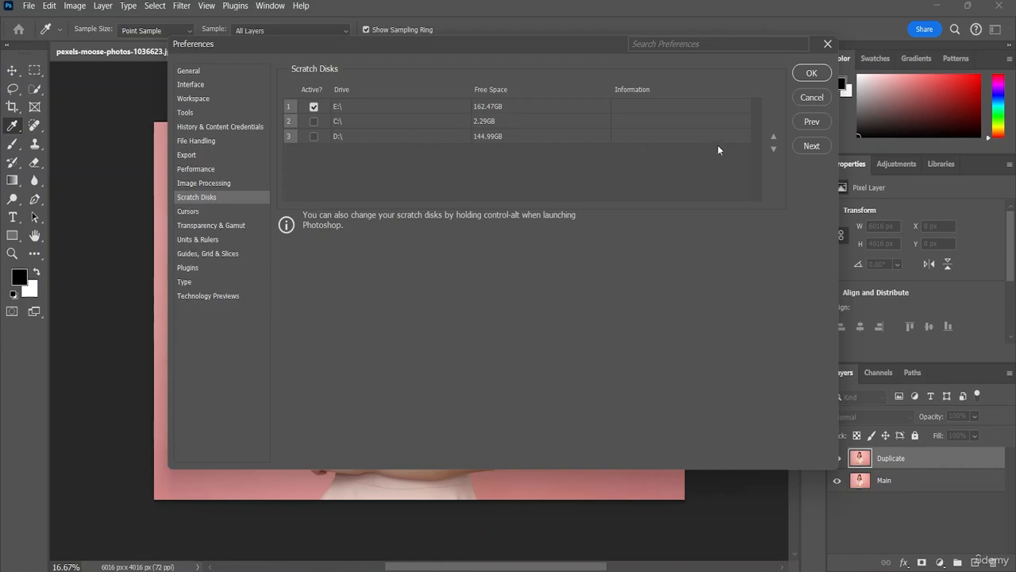
pyautogui.click(811, 73)
pyautogui.press('w')
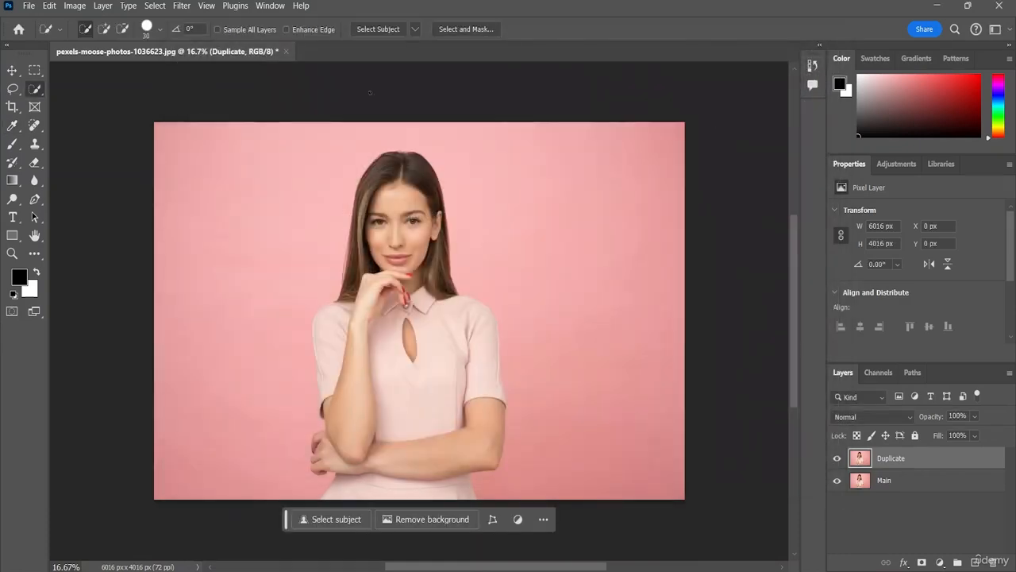
# - Select the woman with Select Subject and turn the selection into a layer mask on the Duplicate layer
pyautogui.click(378, 30)
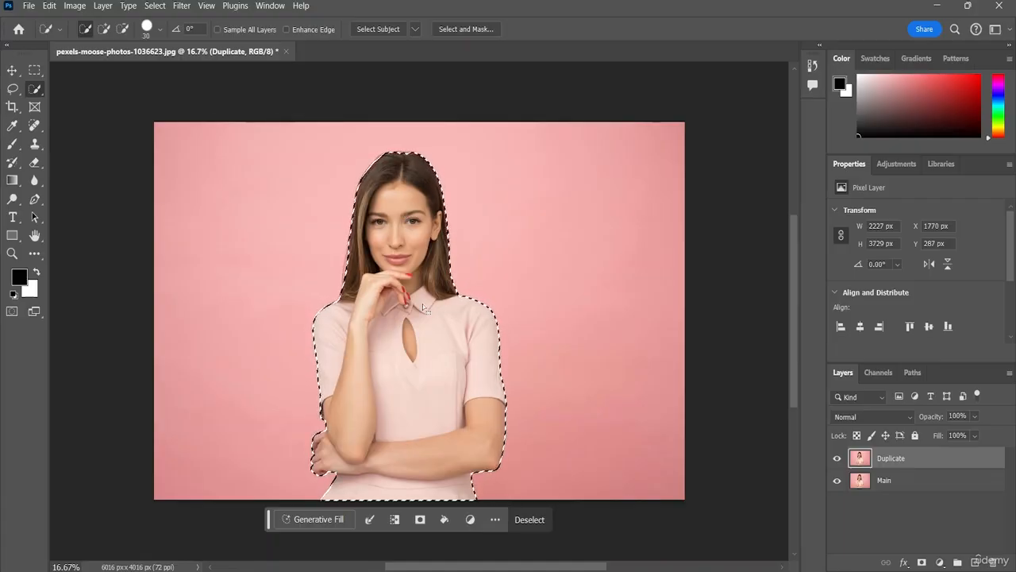
pyautogui.click(921, 562)
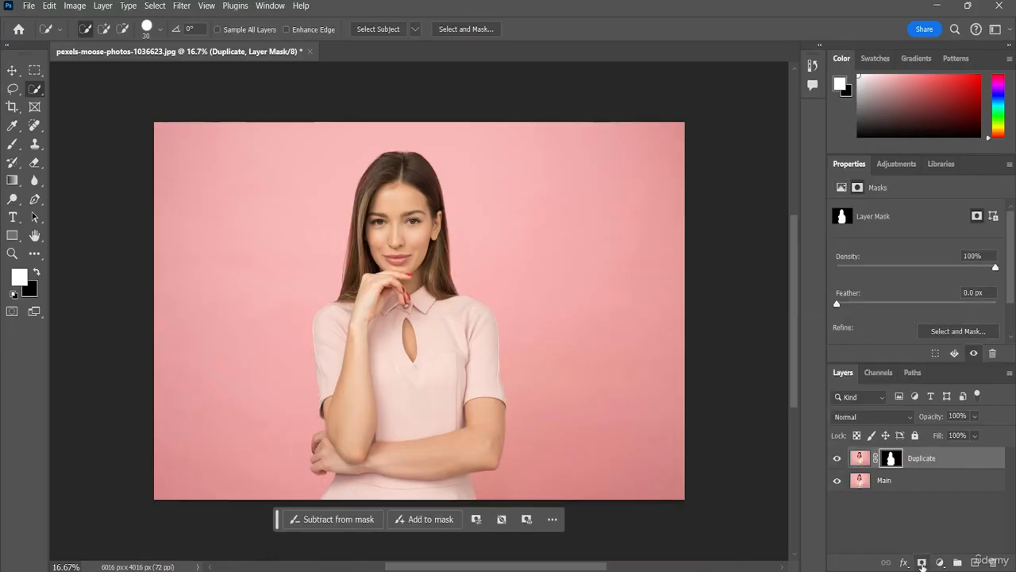
pyautogui.click(953, 492)
# - Inspect the refinement settings for the Duplicate layer's mask in Select and Mask without applying any changes
pyautogui.doubleClick(894, 458)
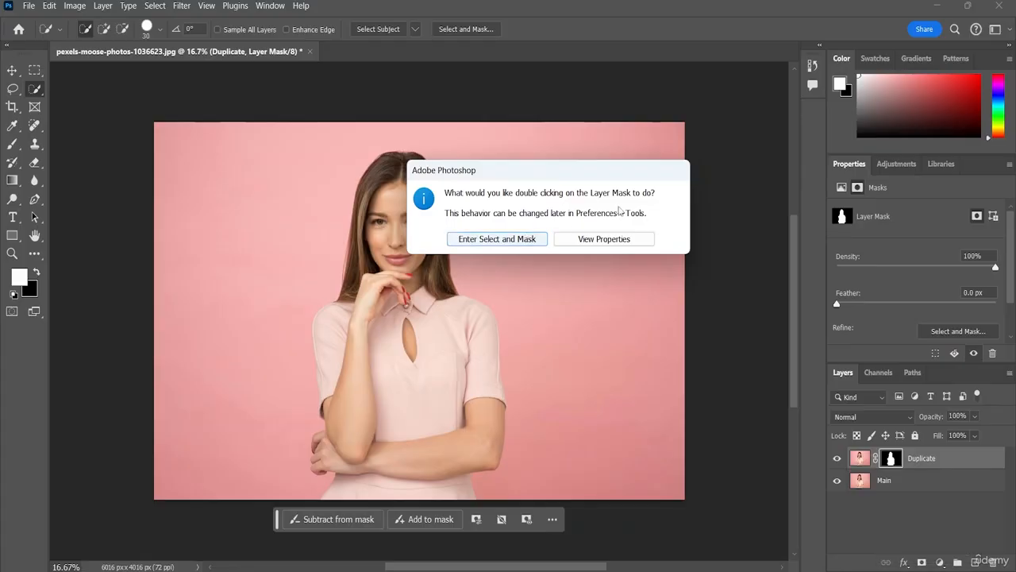
pyautogui.click(497, 239)
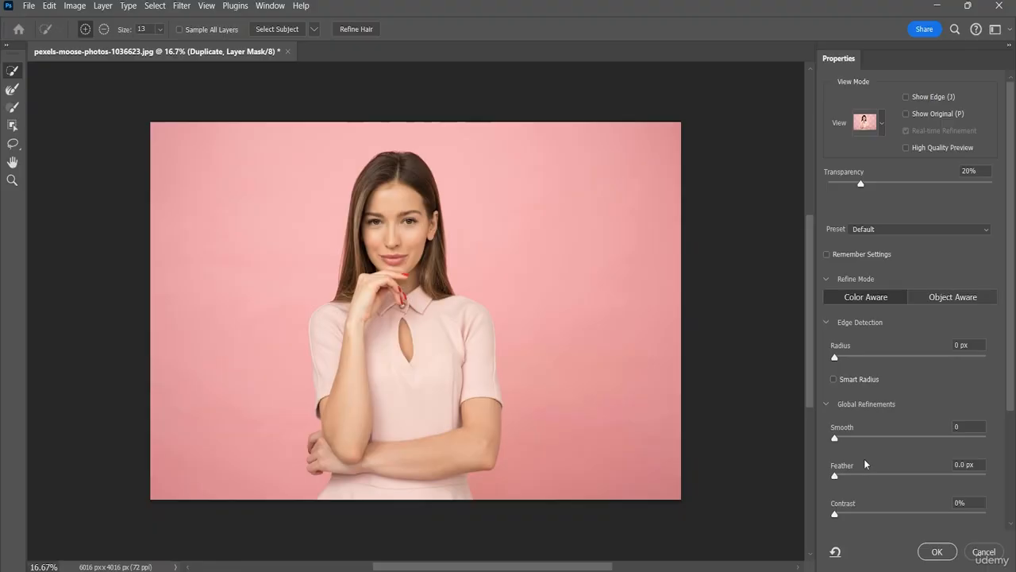
pyautogui.click(984, 551)
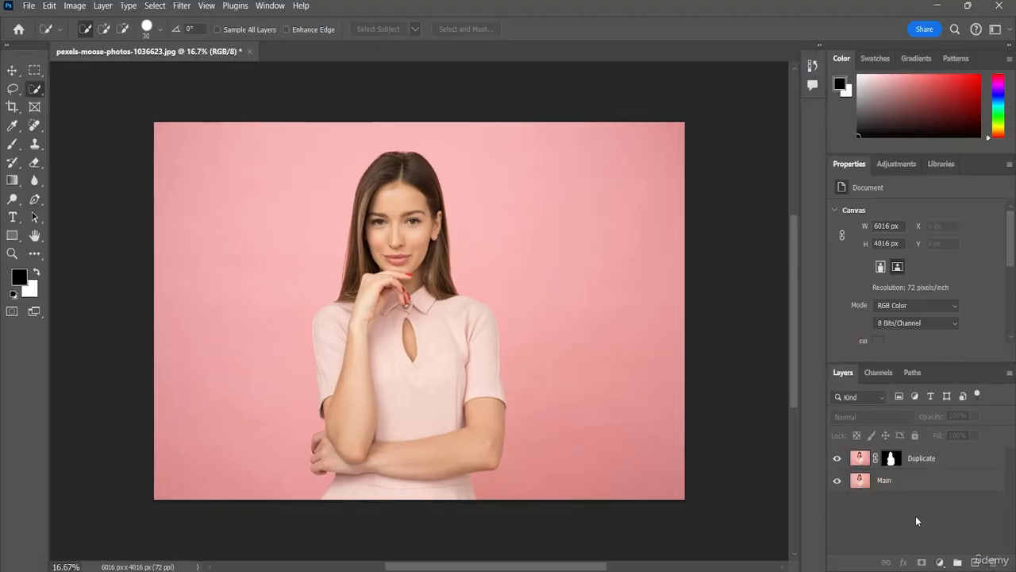
pyautogui.click(890, 458)
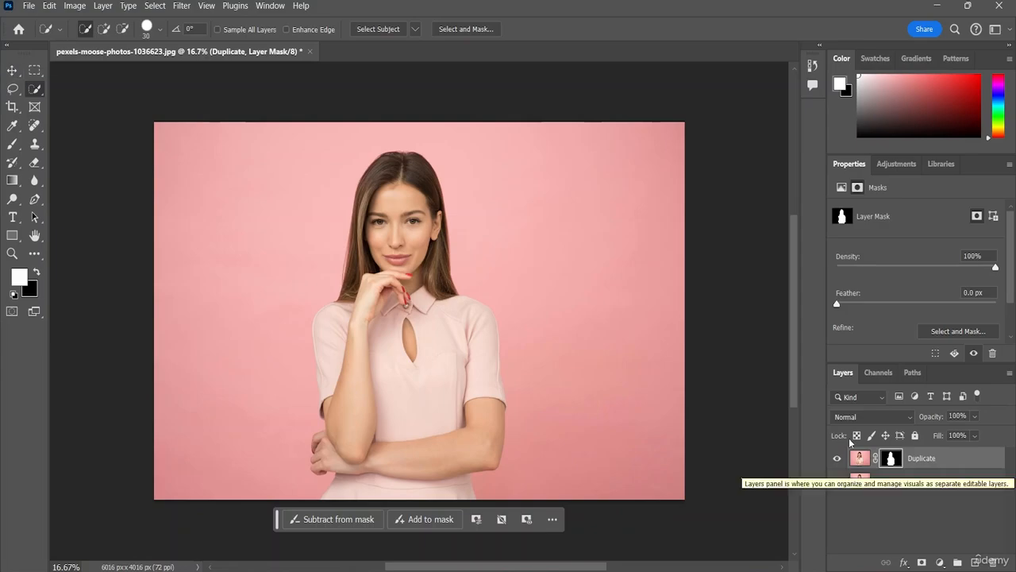
pyautogui.click(918, 523)
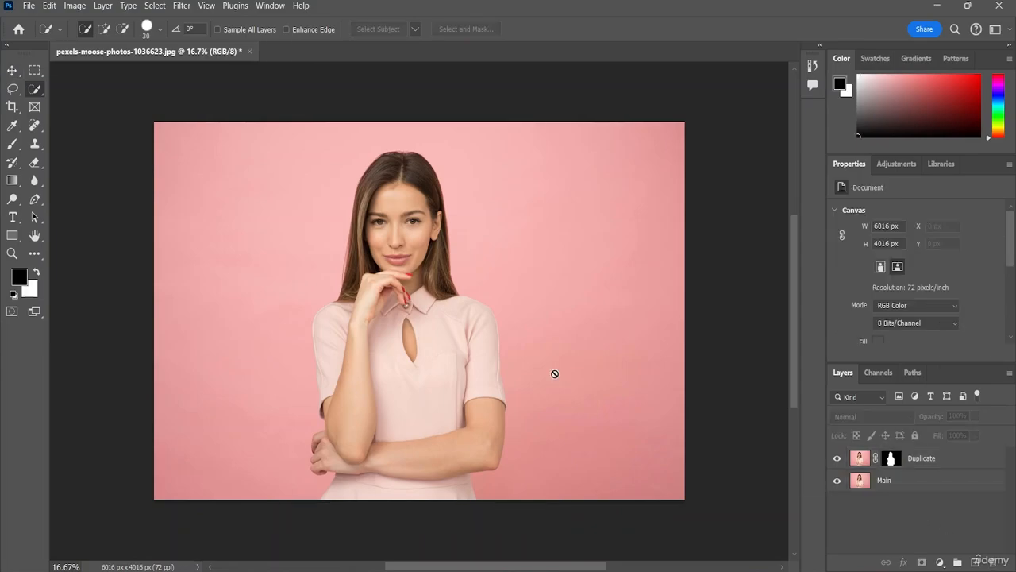
# - Add the horizontal text WEDNESDAY beginning beside the woman and running across her forearm
pyautogui.click(14, 71)
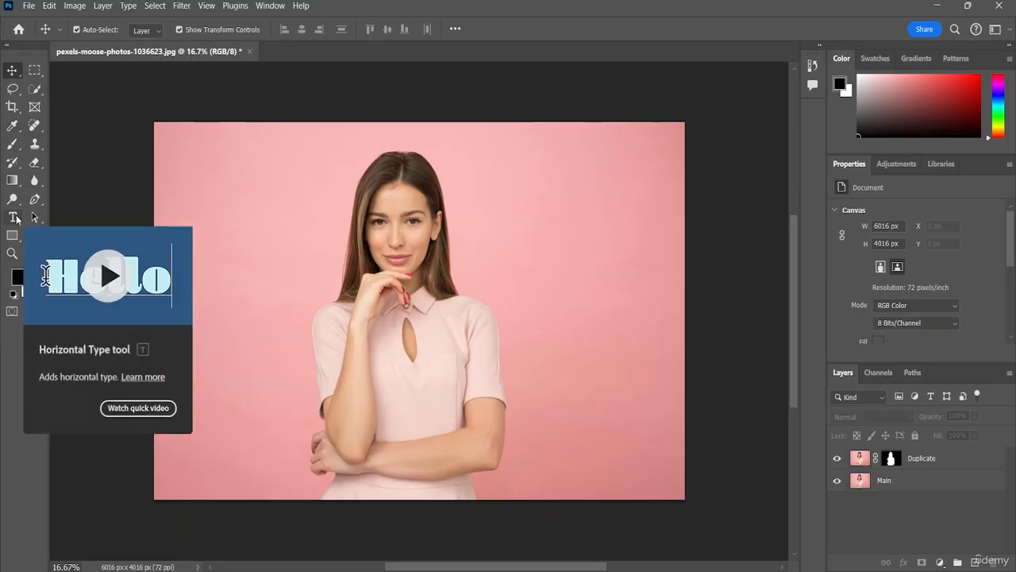
pyautogui.click(15, 218)
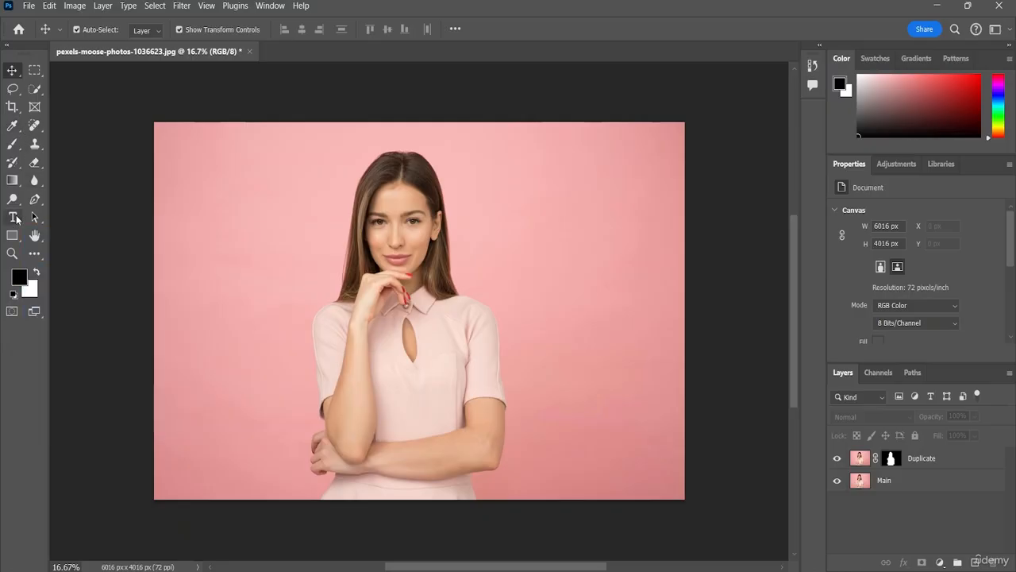
pyautogui.click(215, 332)
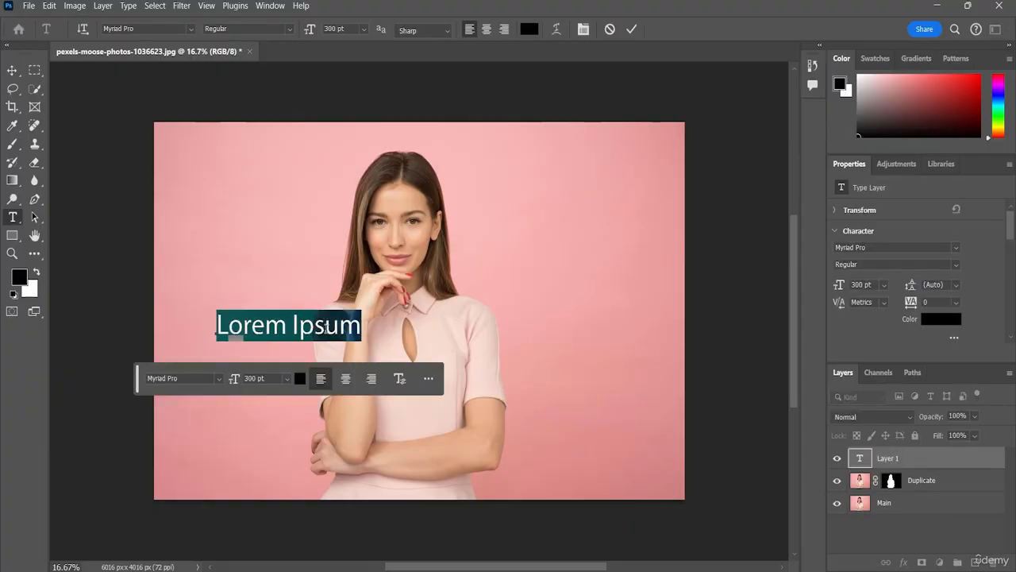
pyautogui.press('BackSpace')
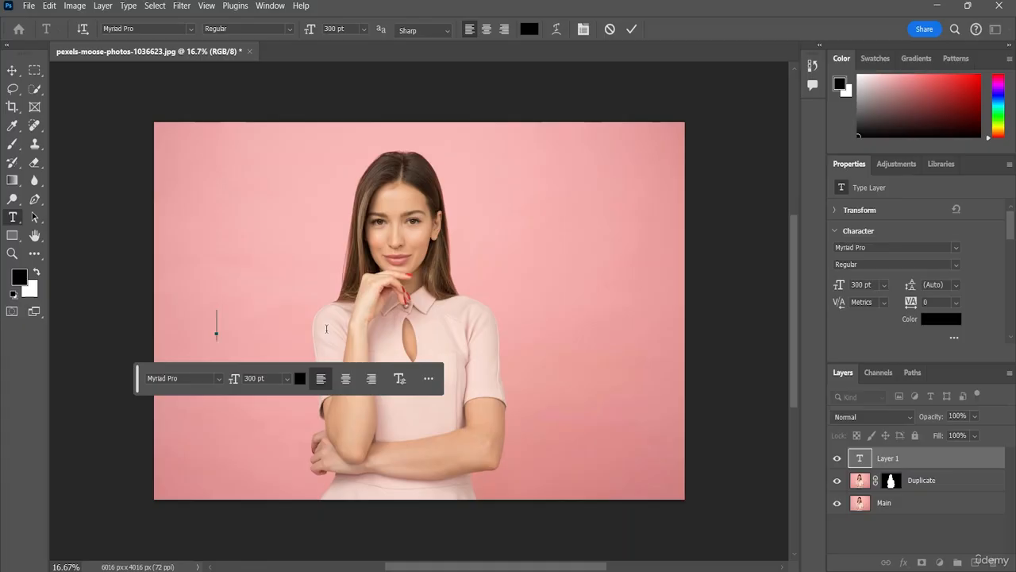
pyautogui.write('WEDNES')
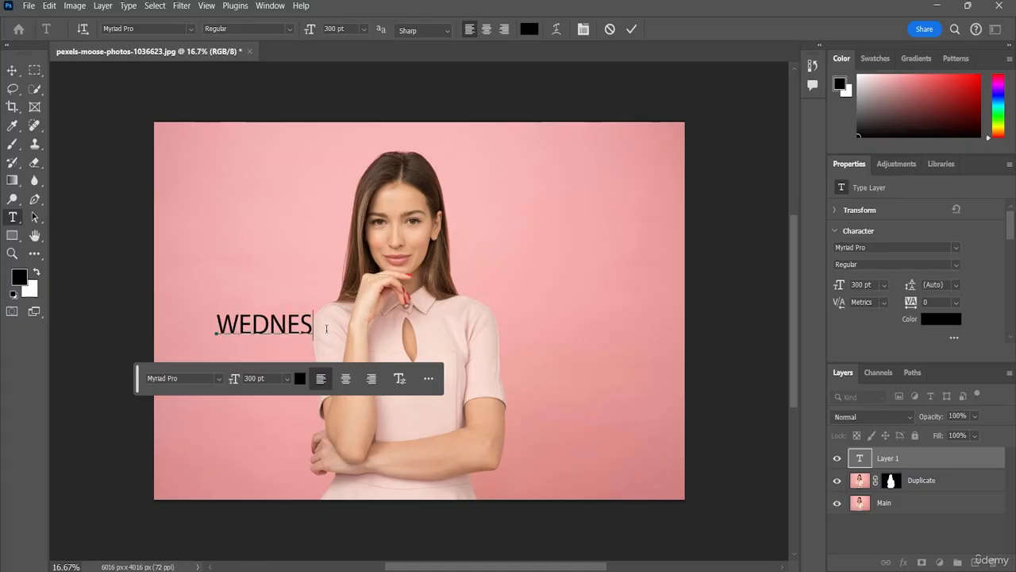
pyautogui.write('DAY')
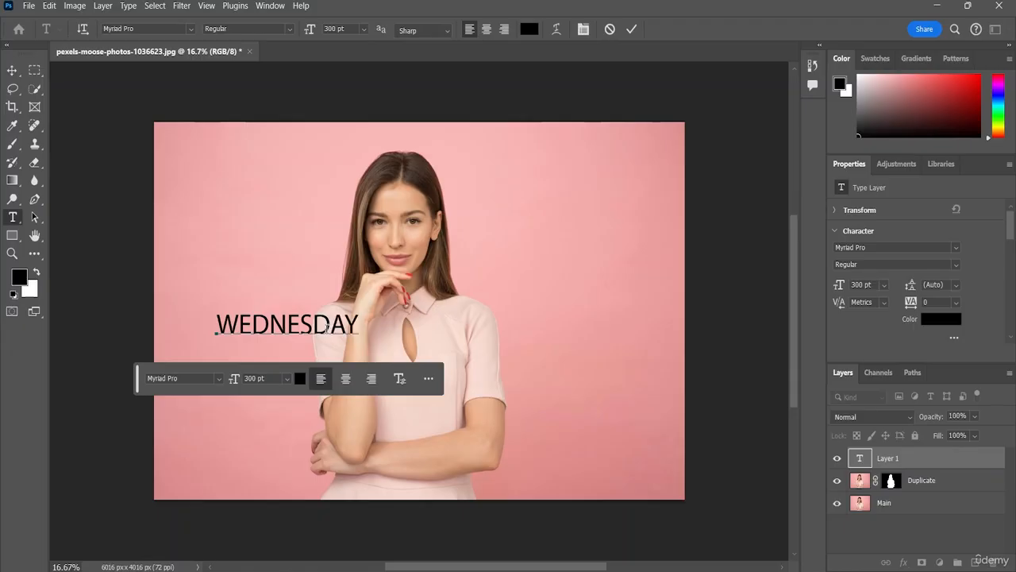
# - Scale the WEDNESDAY text up proportionally to about 1088.54 pt so it spans across the woman's torso
pyautogui.click(12, 70)
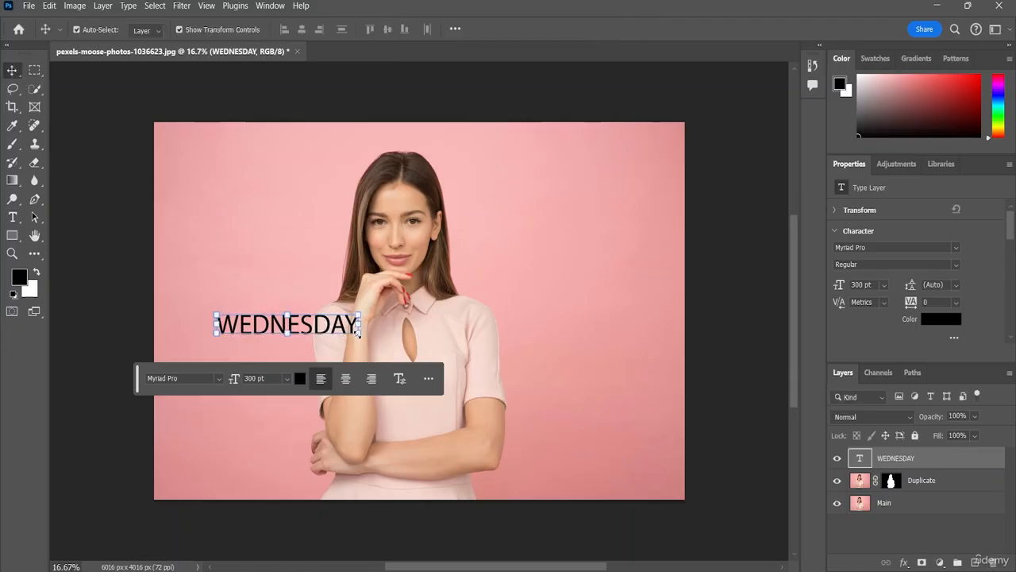
pyautogui.moveTo(358, 334); pyautogui.dragTo(400, 348)
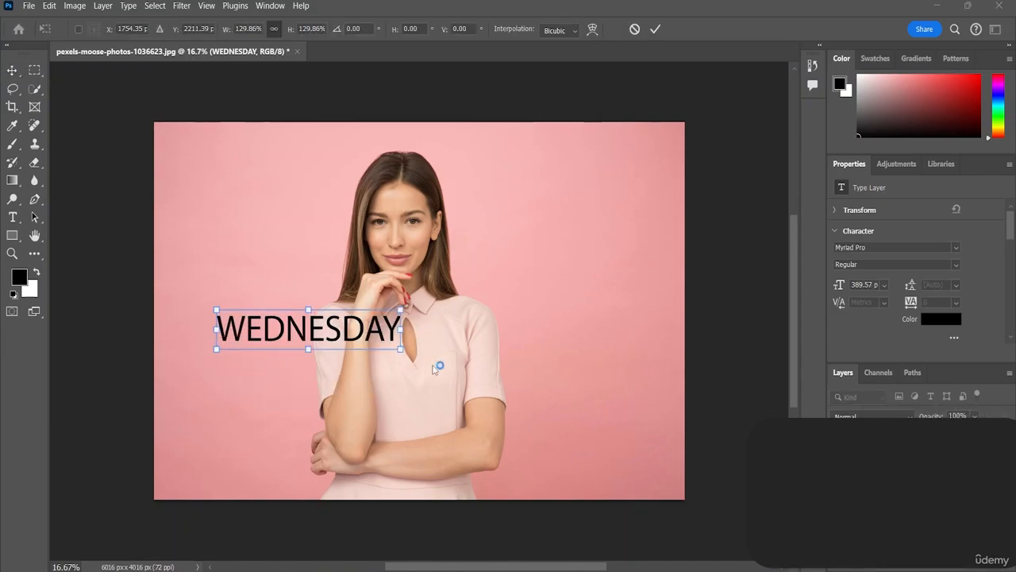
pyautogui.moveTo(401, 349); pyautogui.dragTo(621, 455)
pyautogui.press('Return')
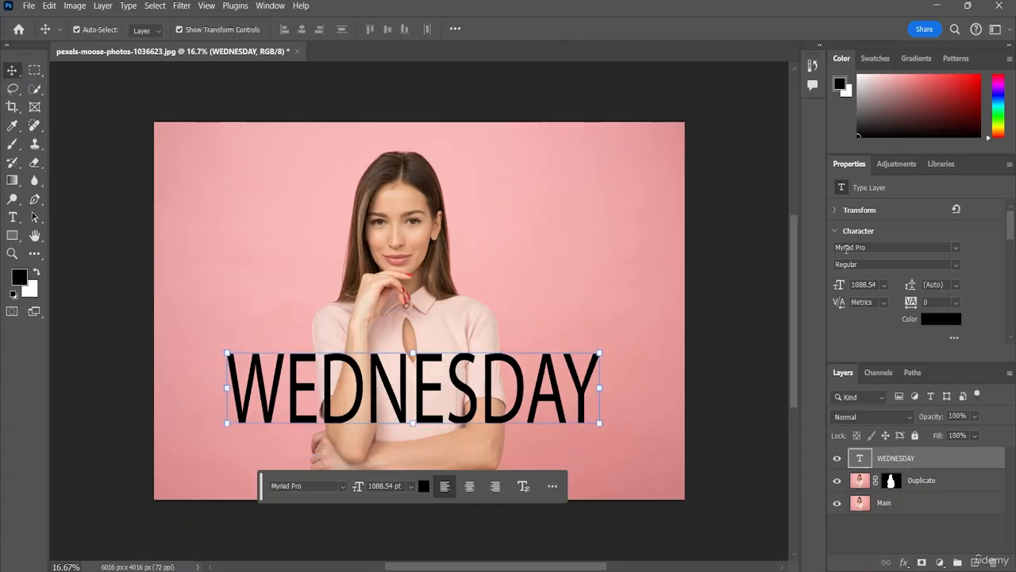
# - Set the font of the WEDNESDAY text to Minion Variable Concept
pyautogui.doubleClick(591, 400)
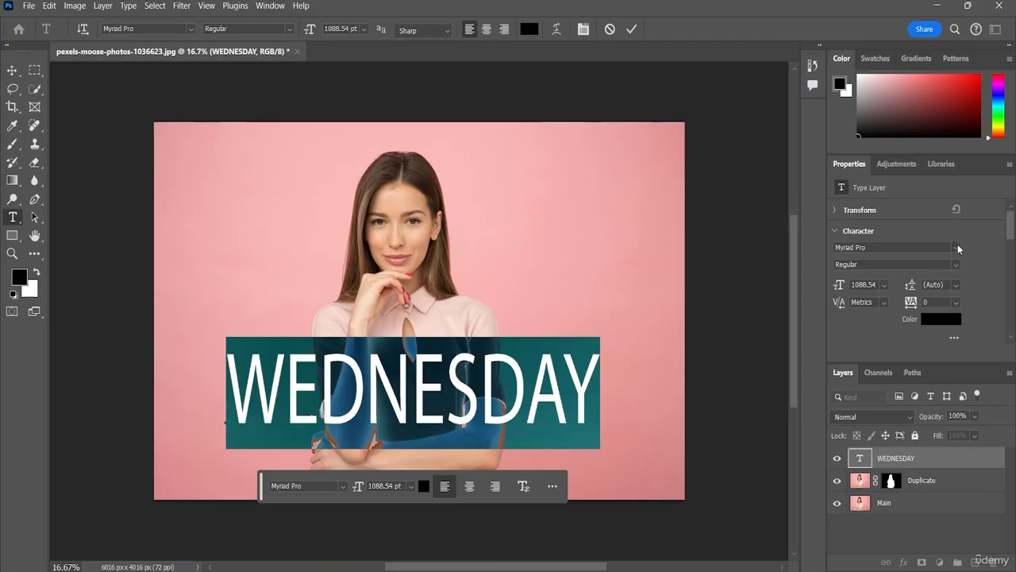
pyautogui.click(957, 247)
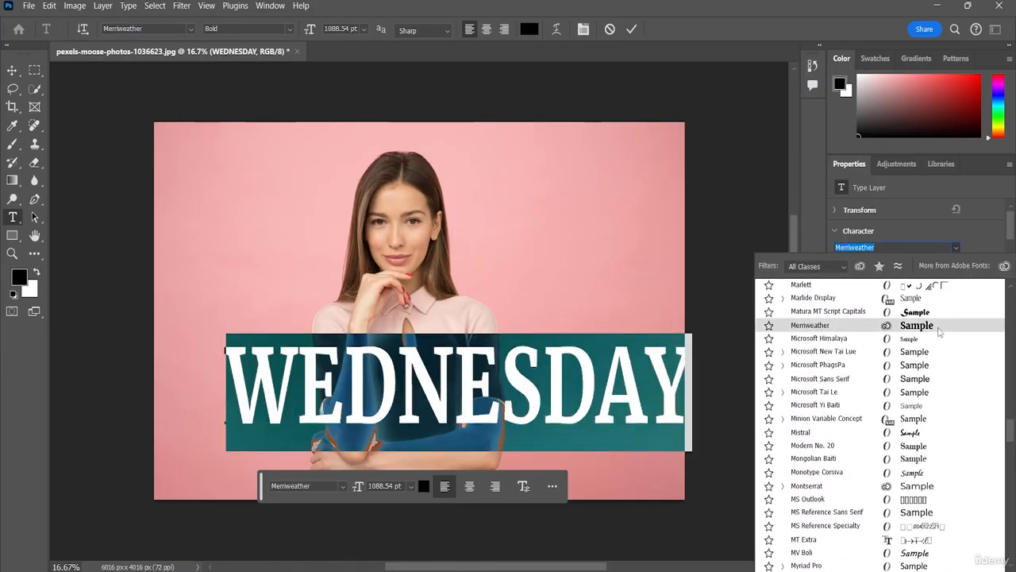
pyautogui.scroll(-3, 935, 342)
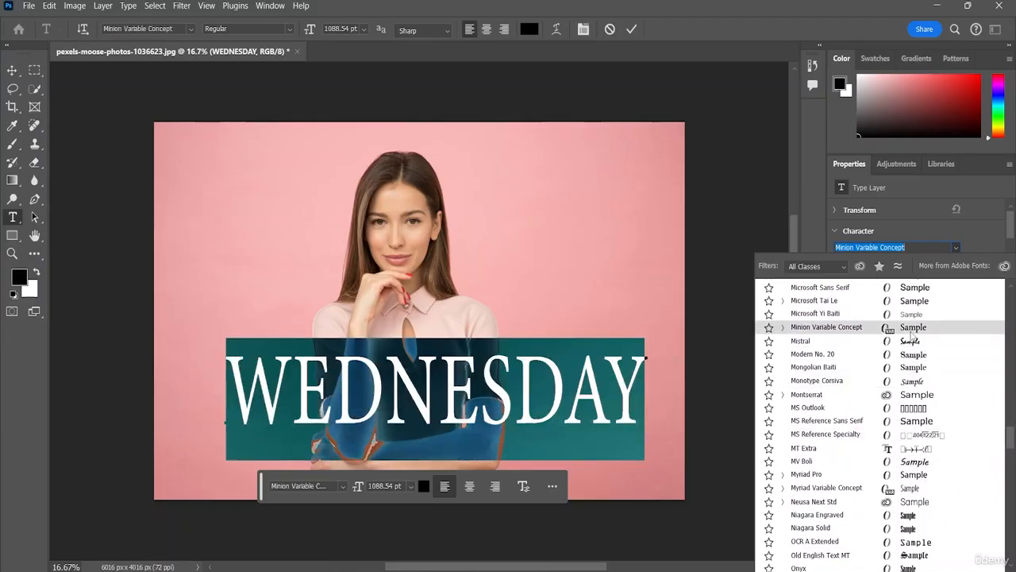
pyautogui.click(911, 337)
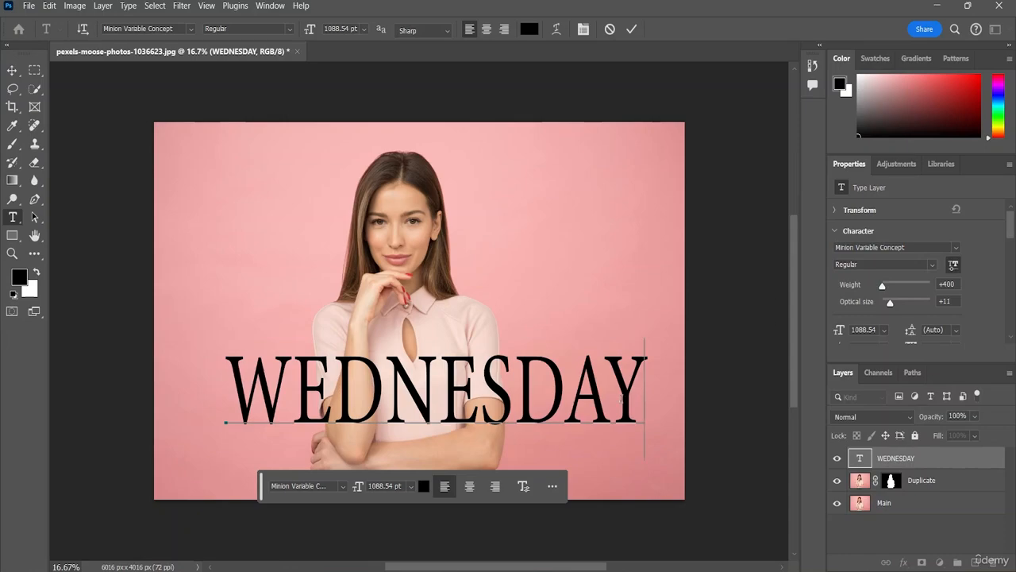
# - Change the color of the whole WEDNESDAY text to white (ffffff)
pyautogui.moveTo(644, 393); pyautogui.dragTo(238, 443)
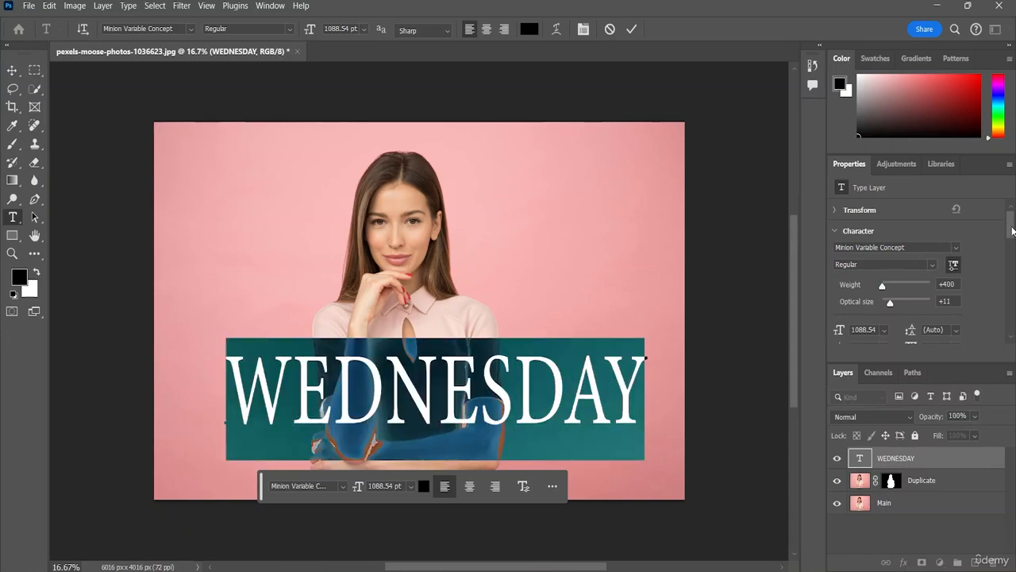
pyautogui.moveTo(1012, 230); pyautogui.dragTo(1014, 246)
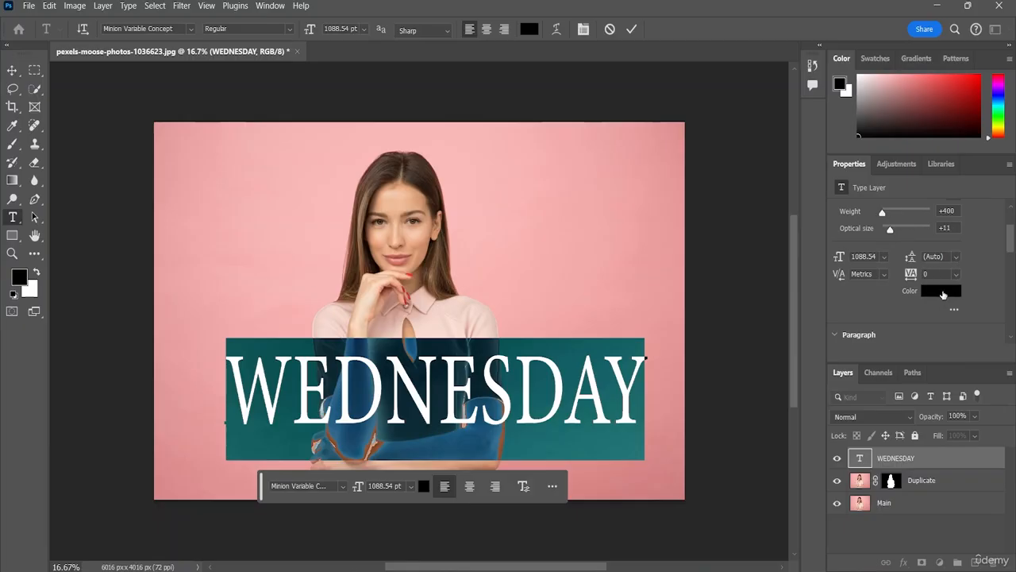
pyautogui.click(941, 291)
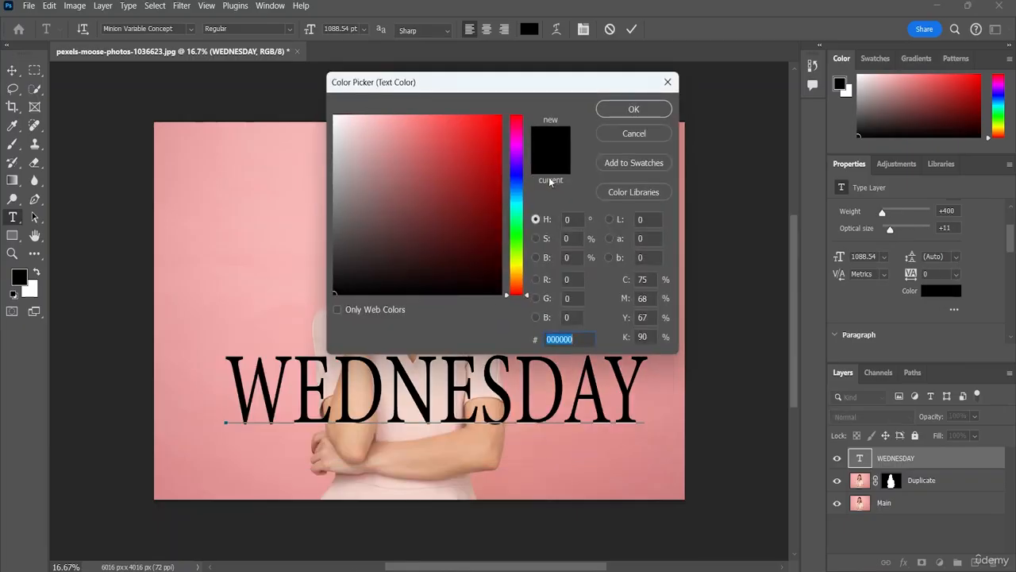
pyautogui.moveTo(347, 265); pyautogui.dragTo(324, 111)
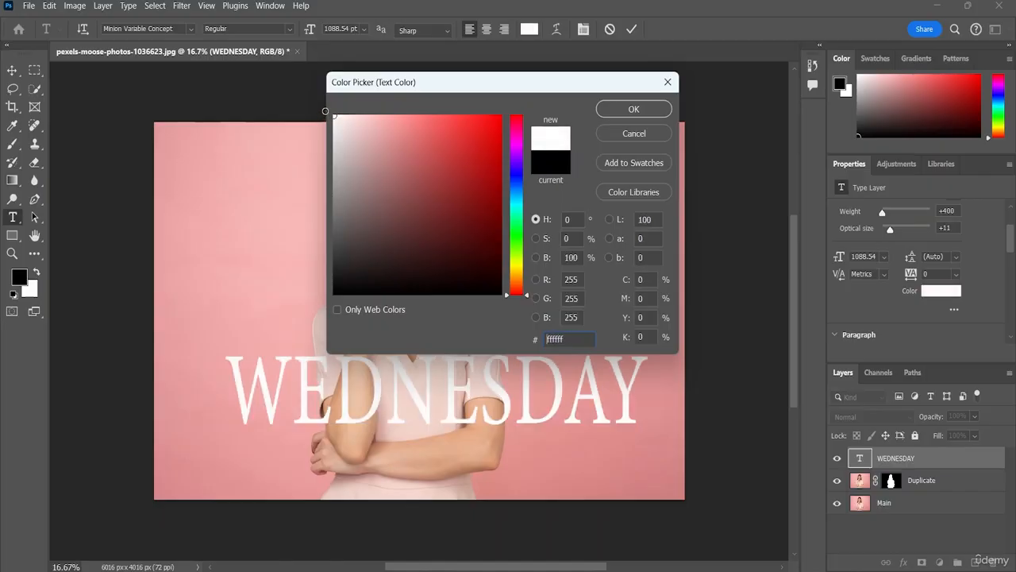
pyautogui.click(623, 112)
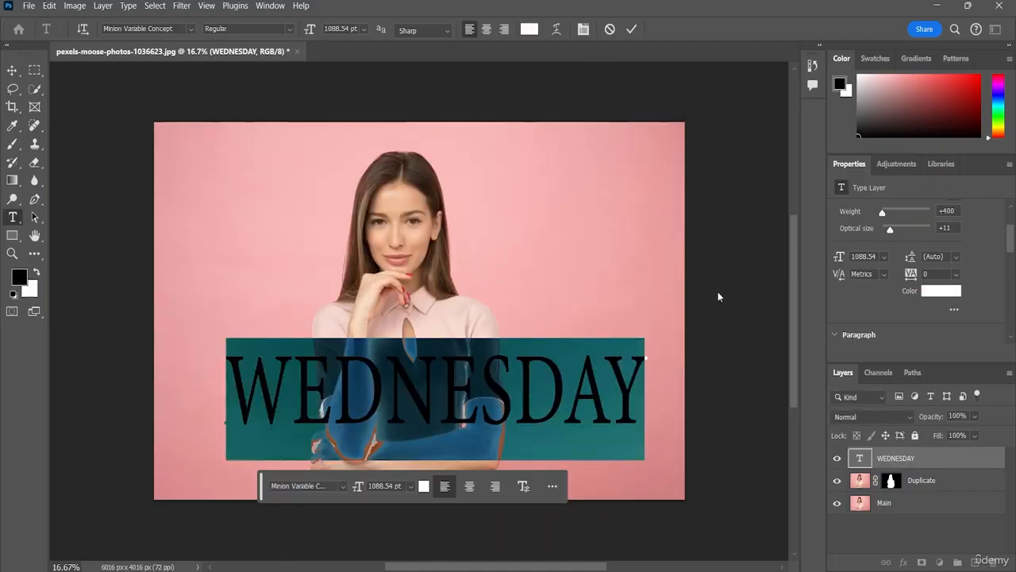
# - Set the font of the WEDNESDAY text to Azo Sans Black and commit the text edit
pyautogui.scroll(3, 1011, 247)
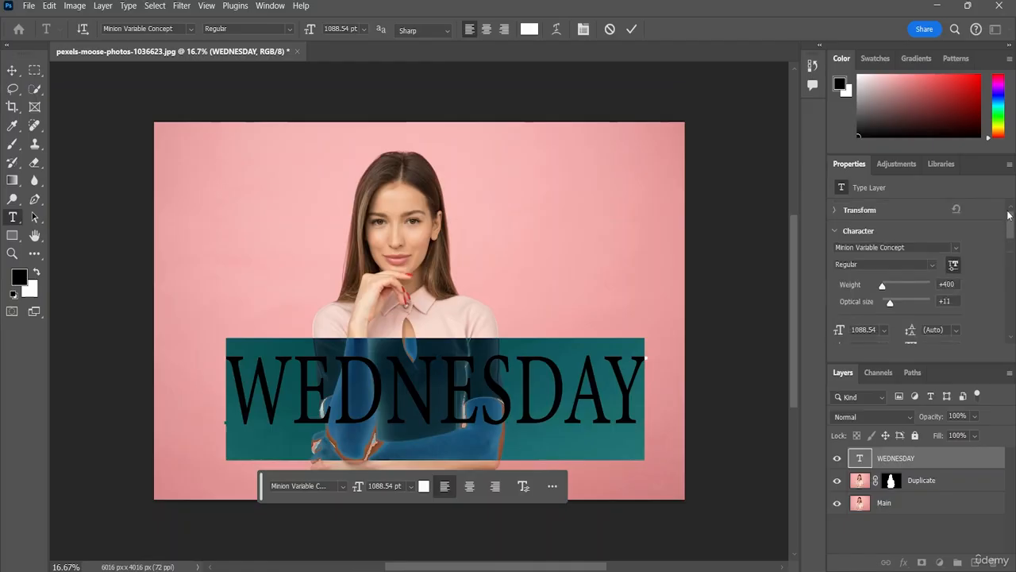
pyautogui.click(953, 247)
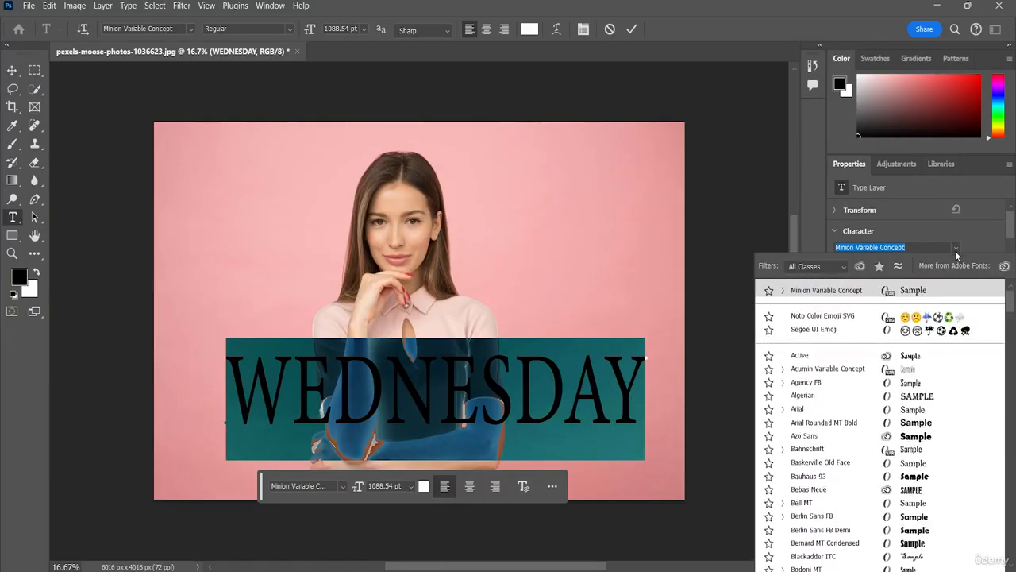
pyautogui.click(828, 268)
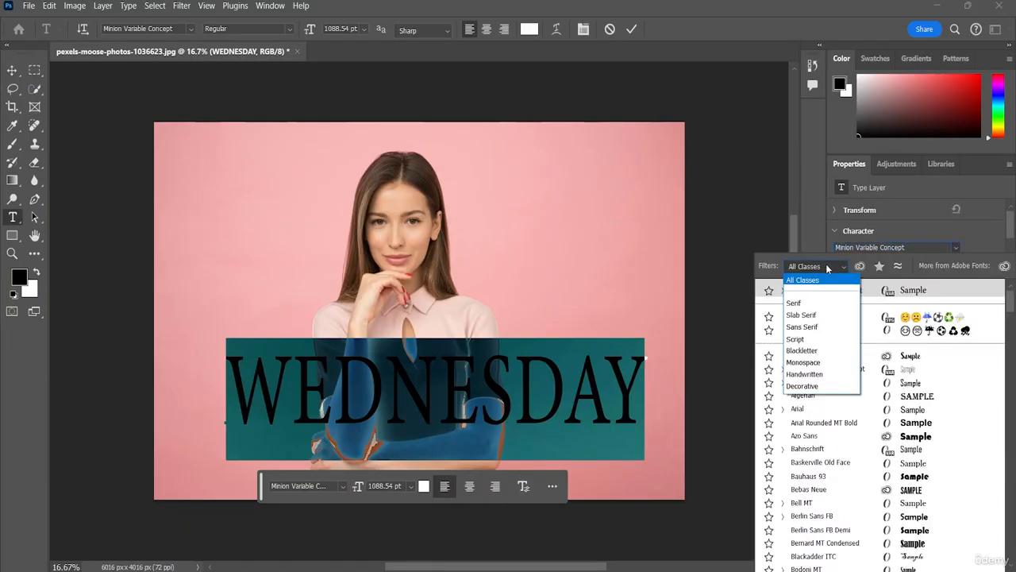
pyautogui.click(987, 373)
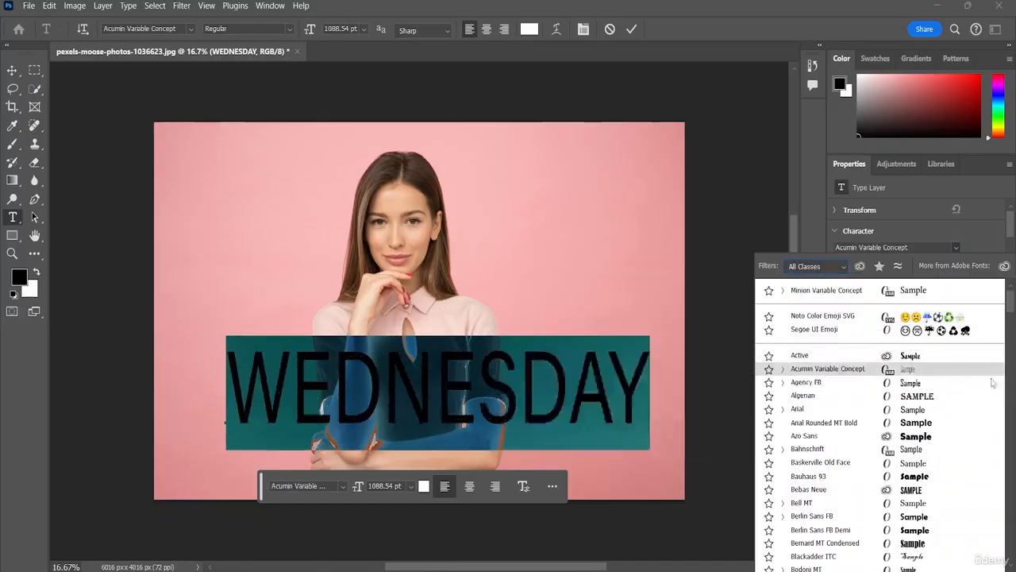
pyautogui.click(926, 438)
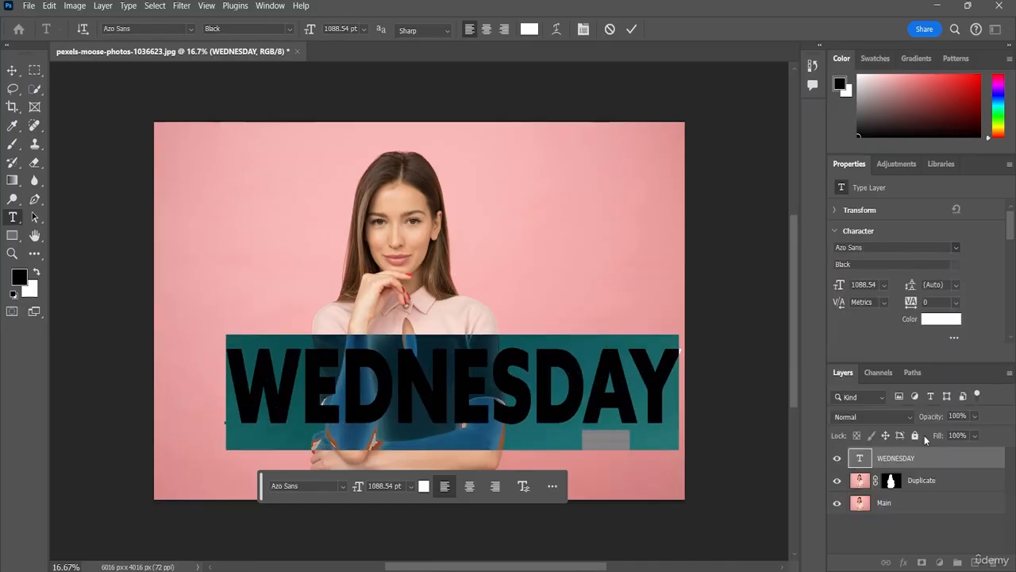
pyautogui.click(717, 297)
pyautogui.press('v')
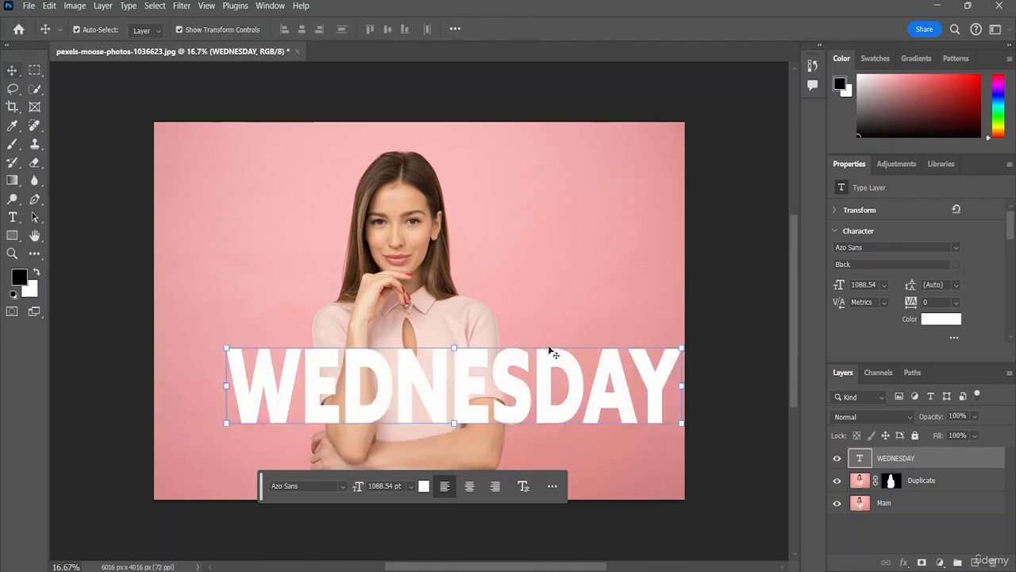
# - Move the WEDNESDAY text up so it is roughly centered across the woman's chest, and duplicate its layer
pyautogui.moveTo(537, 358); pyautogui.dragTo(510, 347)
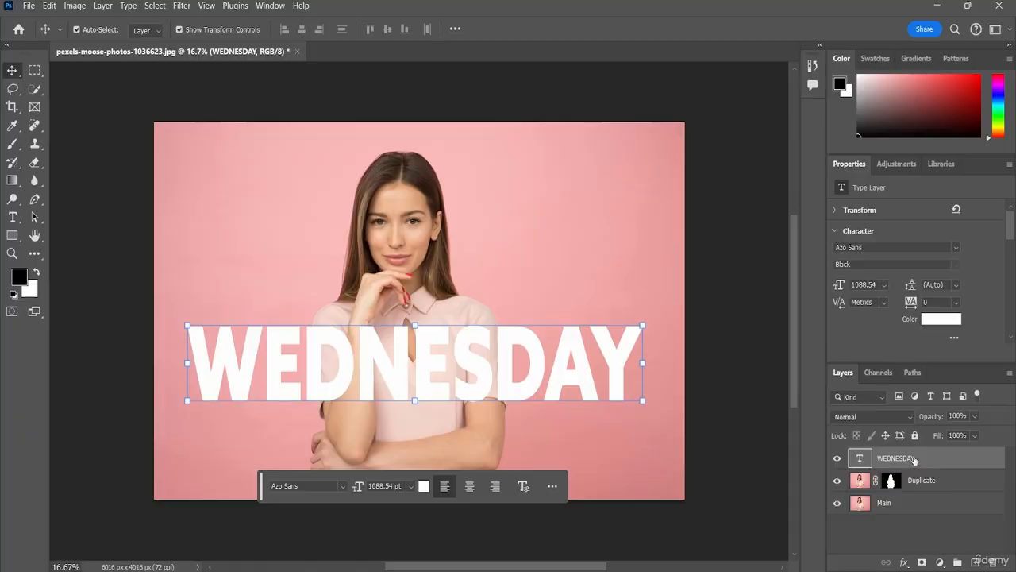
pyautogui.moveTo(907, 462); pyautogui.dragTo(974, 562)
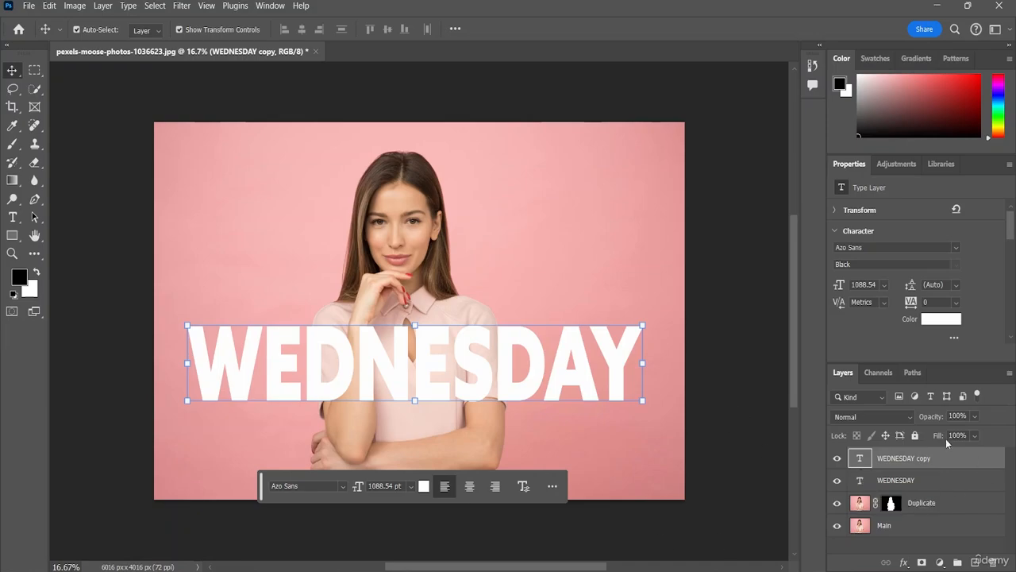
# - Convert the WEDNESDAY copy text layer to a shape
pyautogui.rightClick(883, 463)
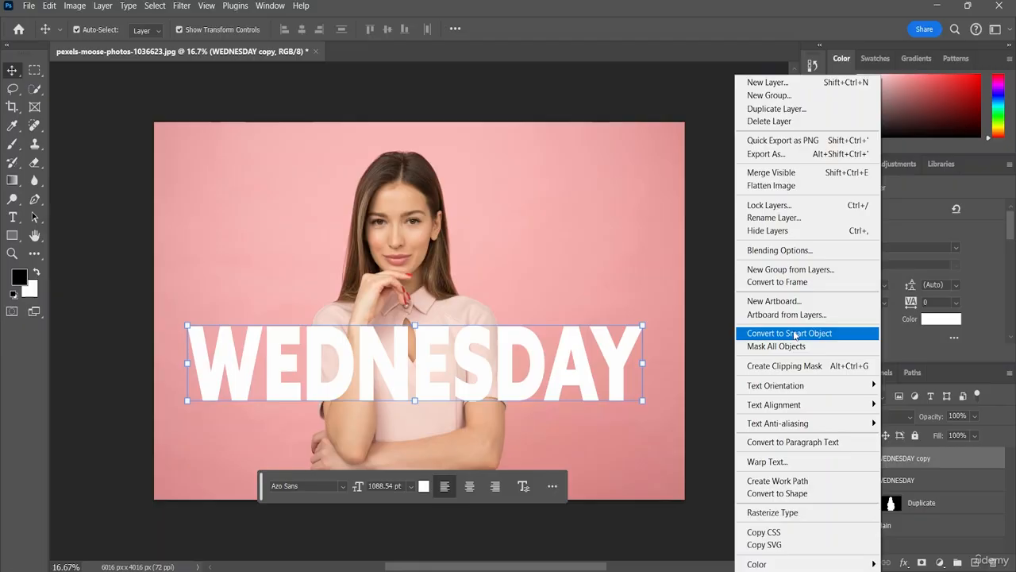
pyautogui.click(511, 375)
pyautogui.rightClick(508, 371)
pyautogui.click(509, 365)
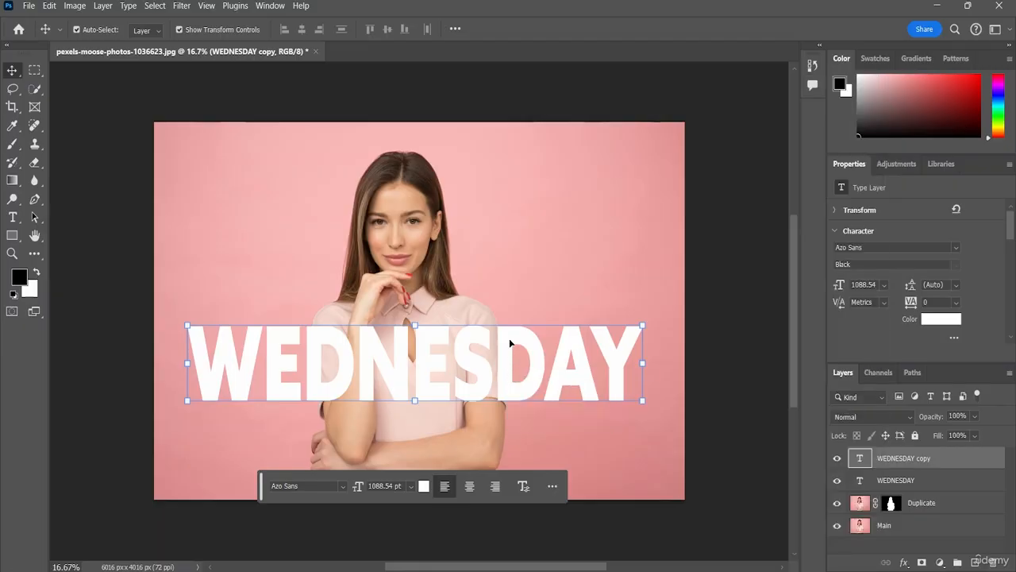
pyautogui.rightClick(922, 463)
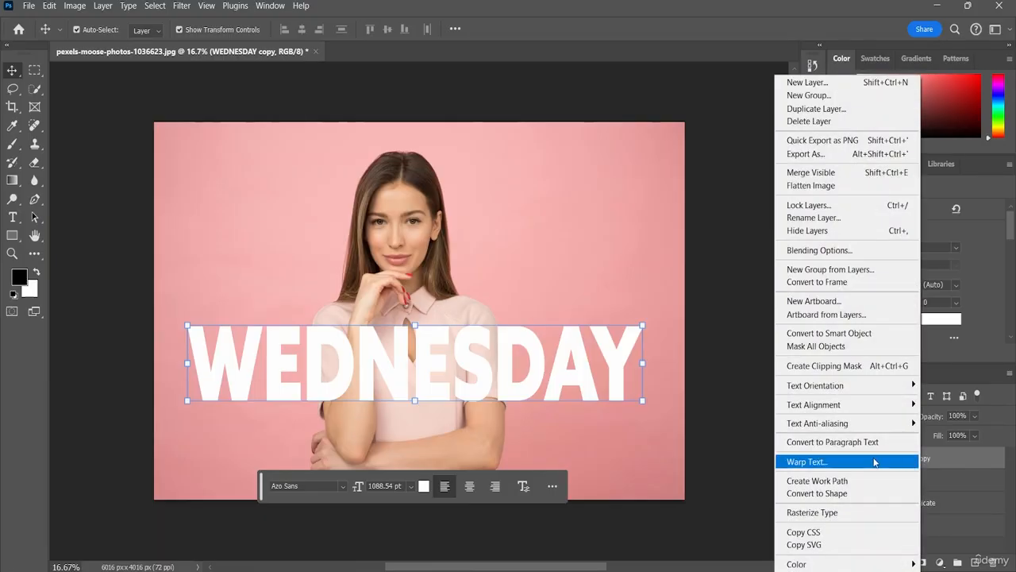
pyautogui.click(823, 493)
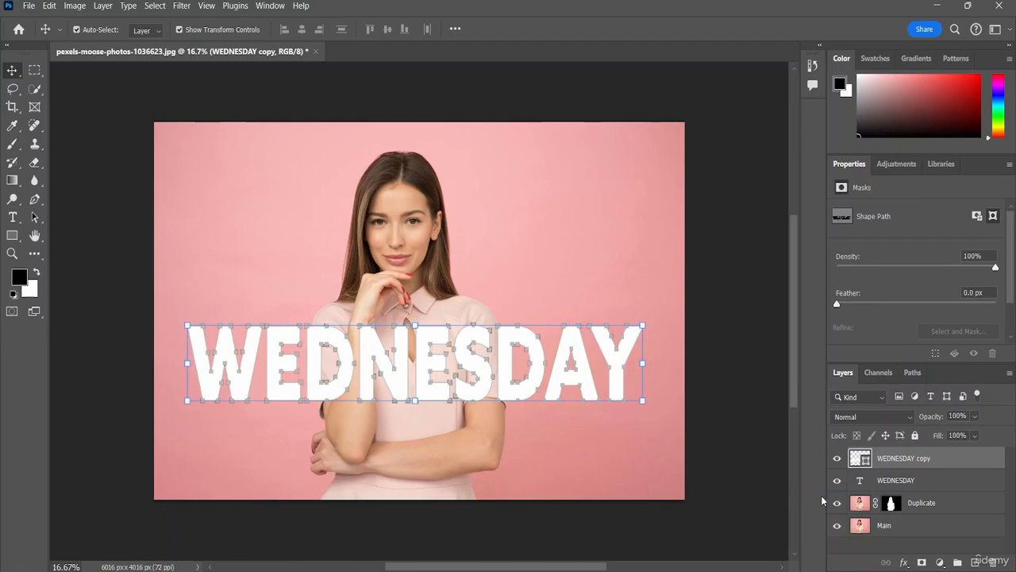
# - Remove the fill from the WEDNESDAY copy shape and set its stroke width to 9.56 px
pyautogui.click(12, 235)
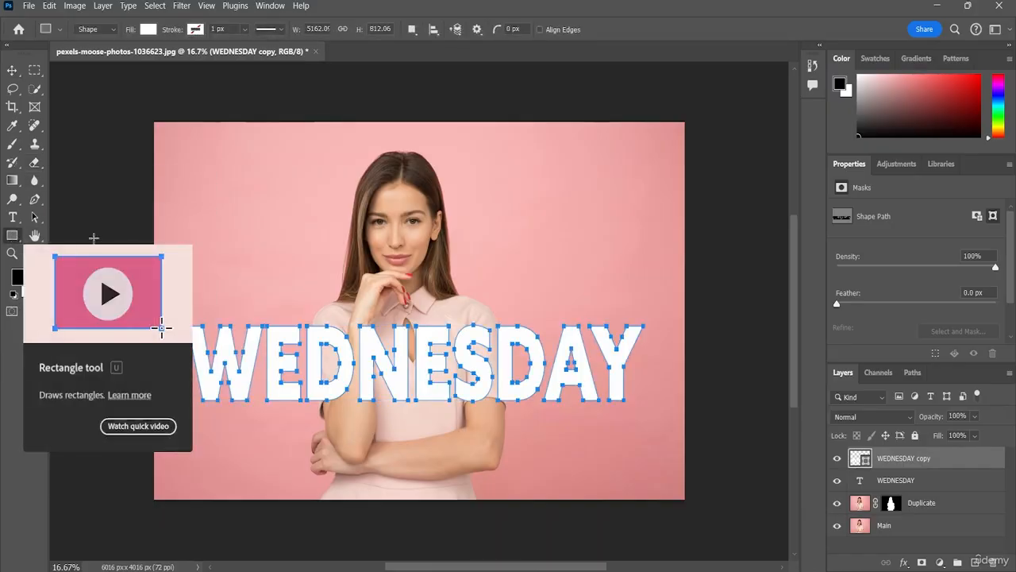
pyautogui.click(148, 34)
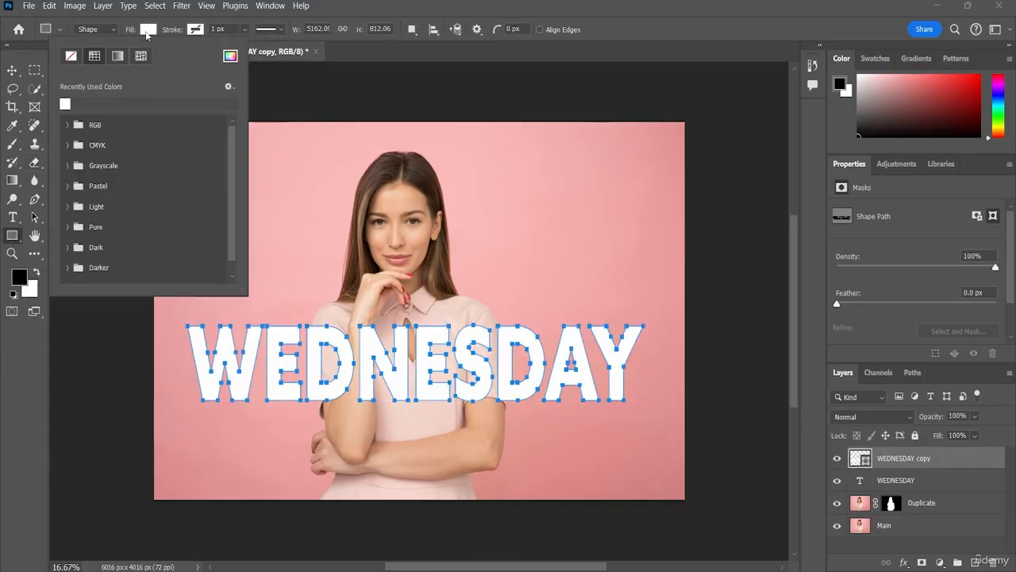
pyautogui.click(72, 57)
pyautogui.click(247, 30)
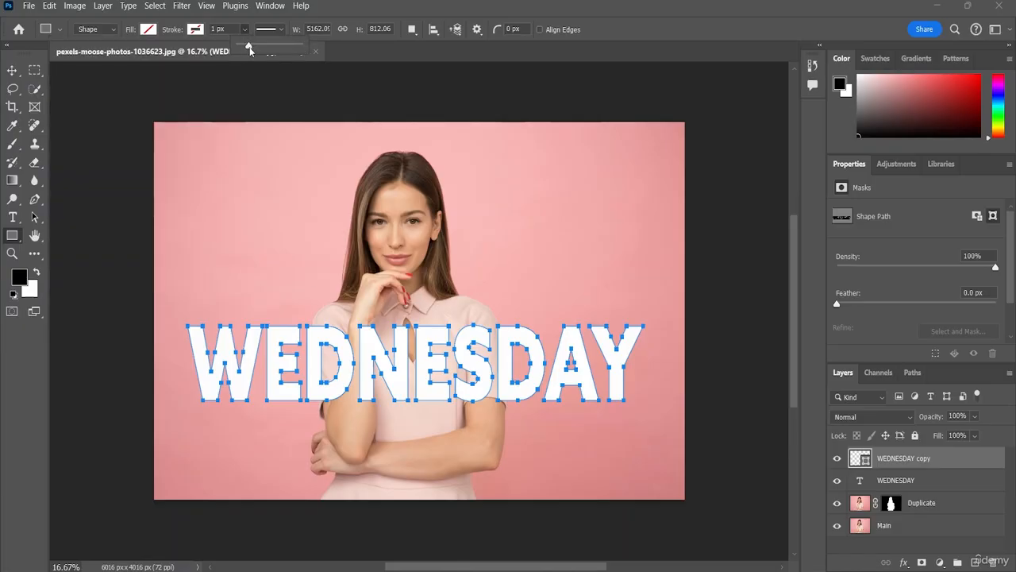
pyautogui.moveTo(249, 46); pyautogui.dragTo(256, 46)
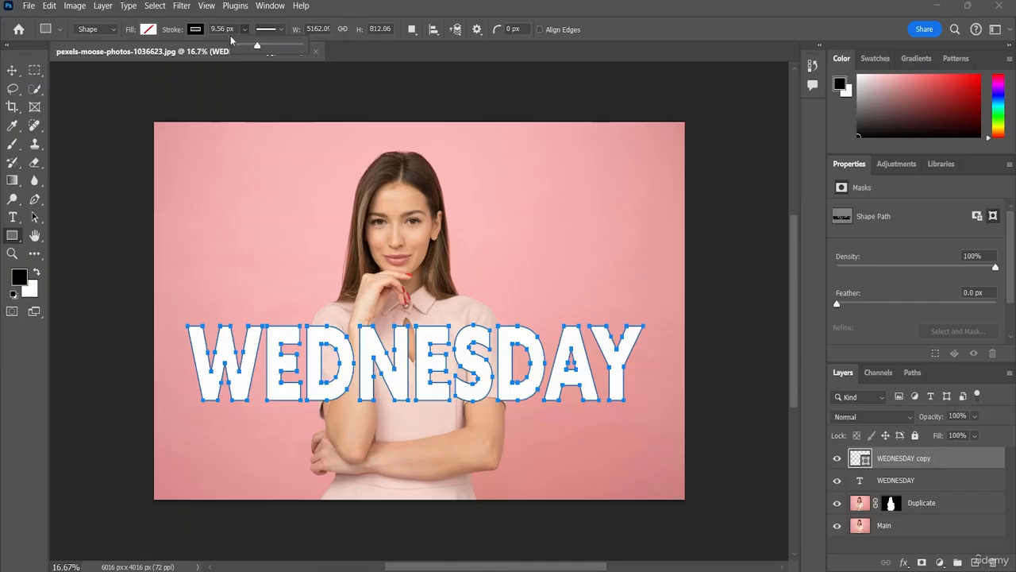
# - Set the stroke of the WEDNESDAY copy shape to solid white (ffffff)
pyautogui.click(195, 30)
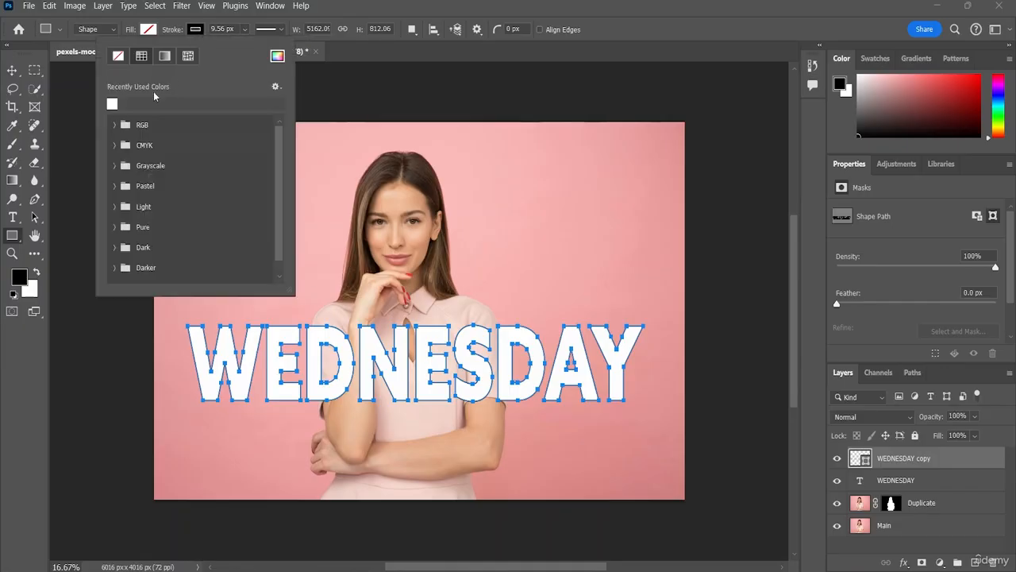
pyautogui.click(165, 59)
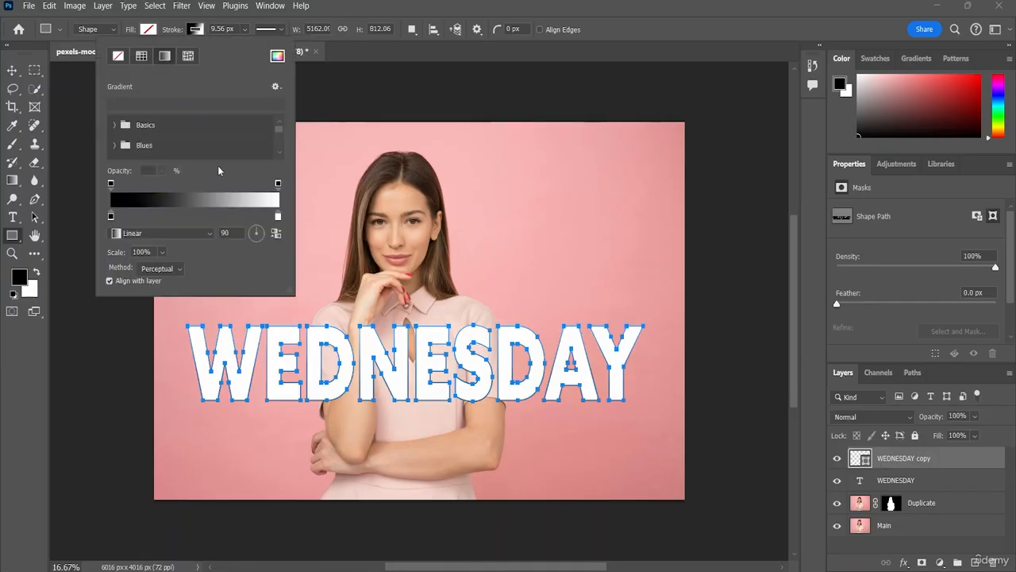
pyautogui.click(141, 56)
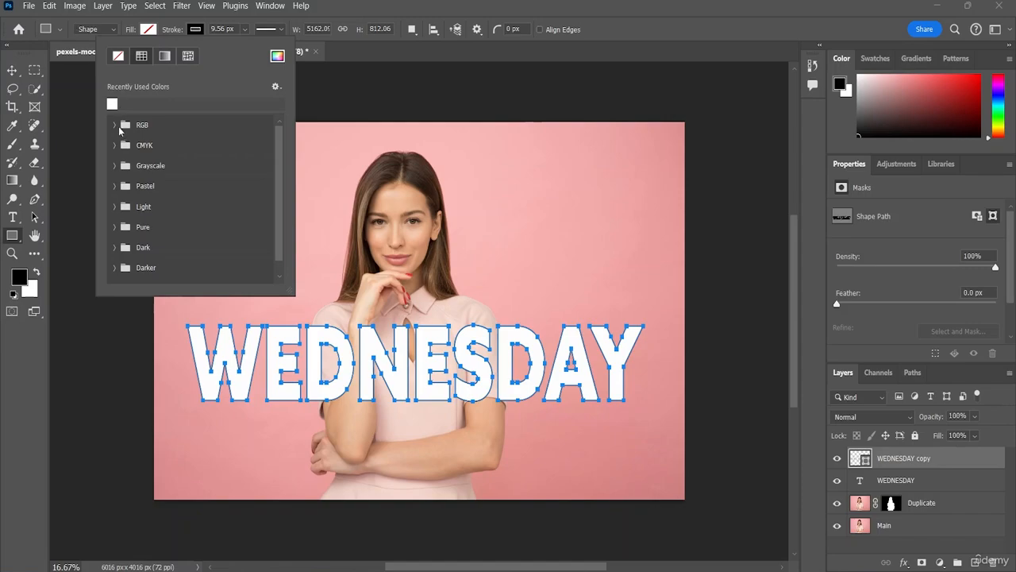
pyautogui.click(115, 125)
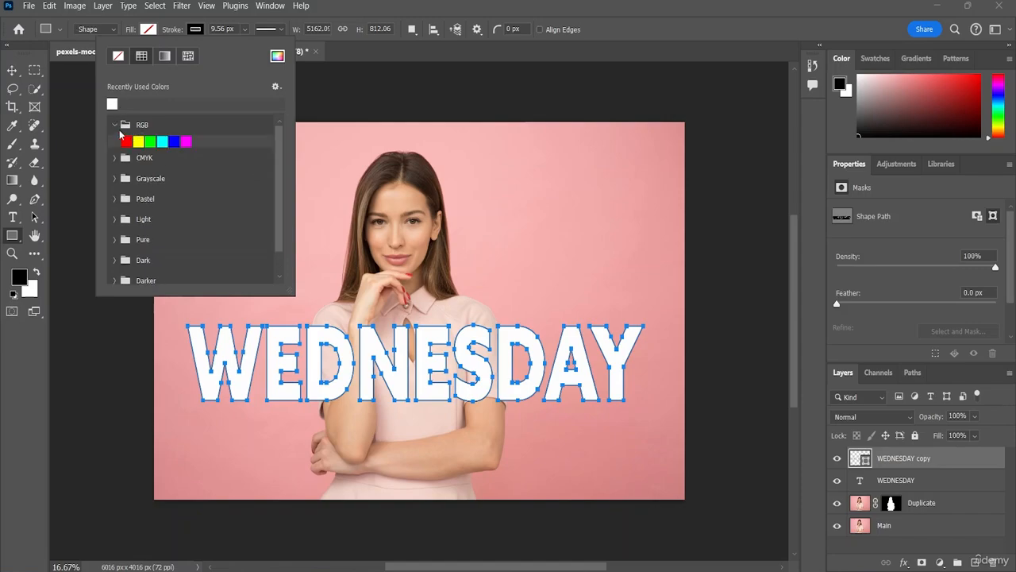
pyautogui.click(277, 56)
pyautogui.write('ffffff')
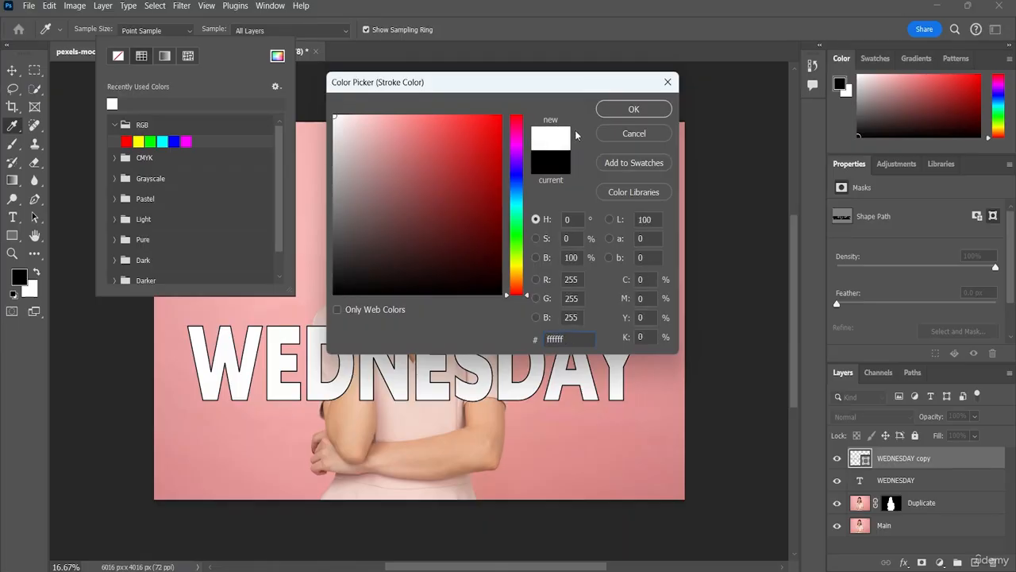
pyautogui.click(633, 109)
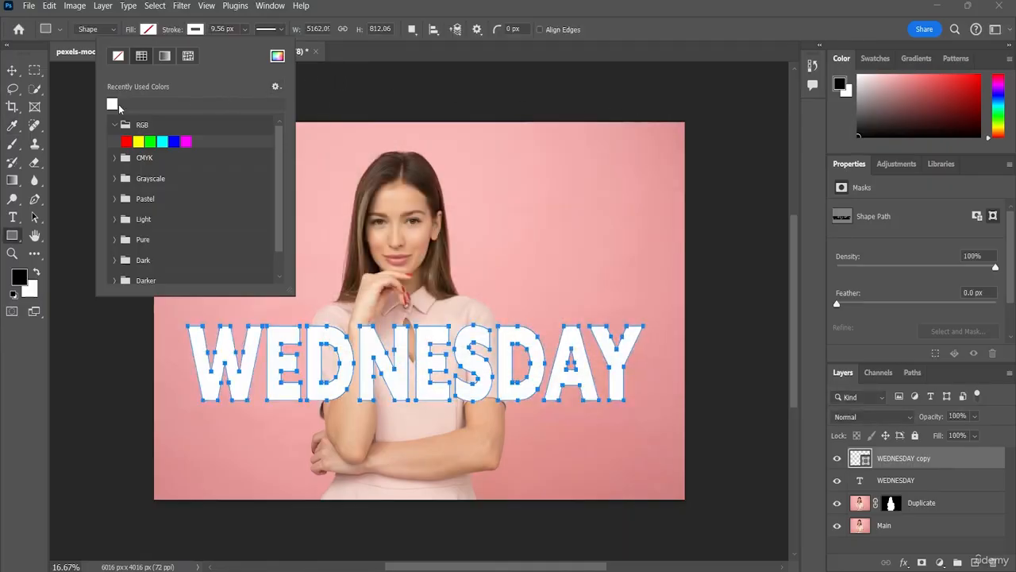
pyautogui.click(377, 77)
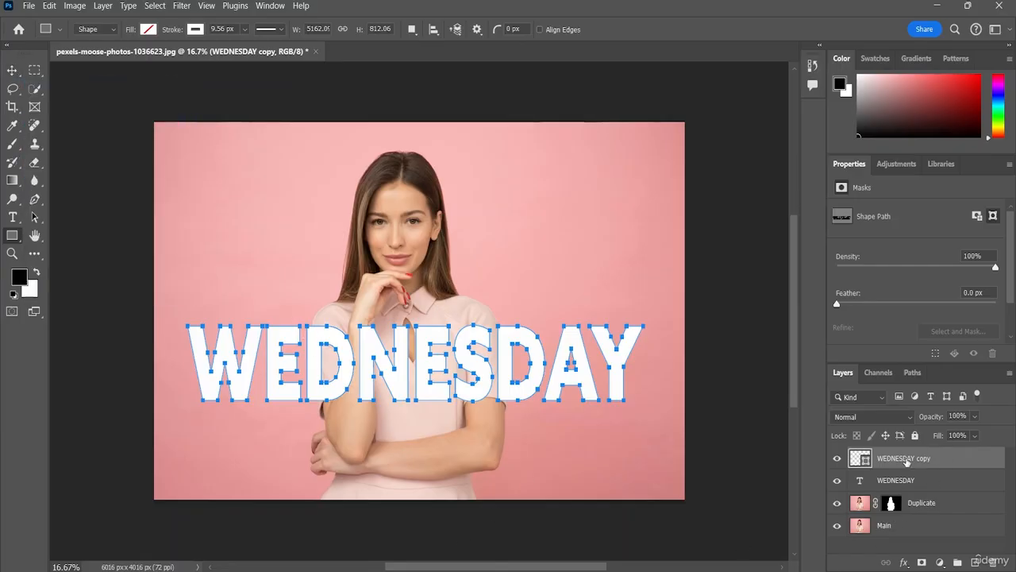
# - Place the WEDNESDAY copy layer between the Duplicate and Main layers, and deselect all layers
pyautogui.moveTo(907, 460); pyautogui.dragTo(907, 512)
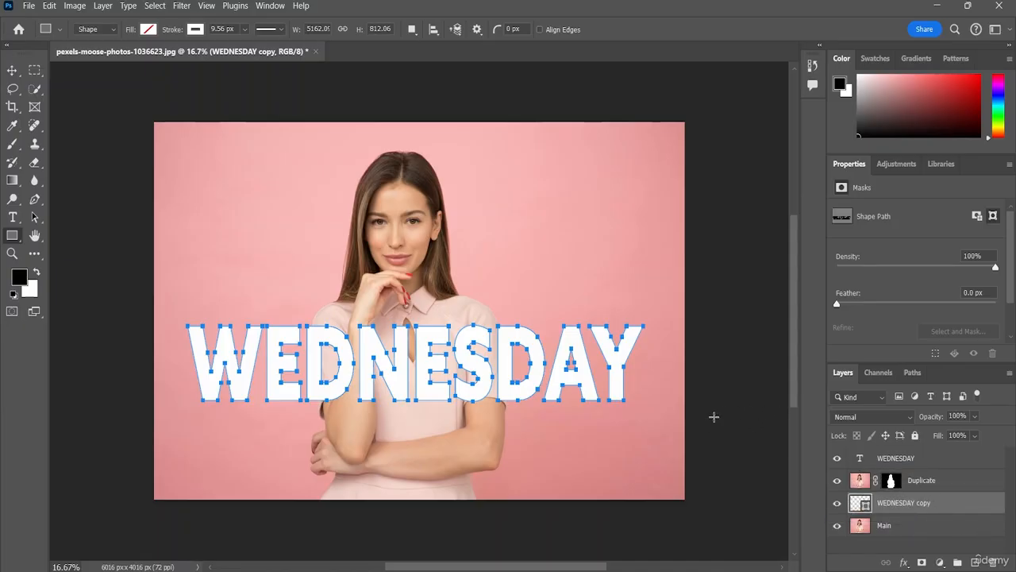
pyautogui.click(12, 70)
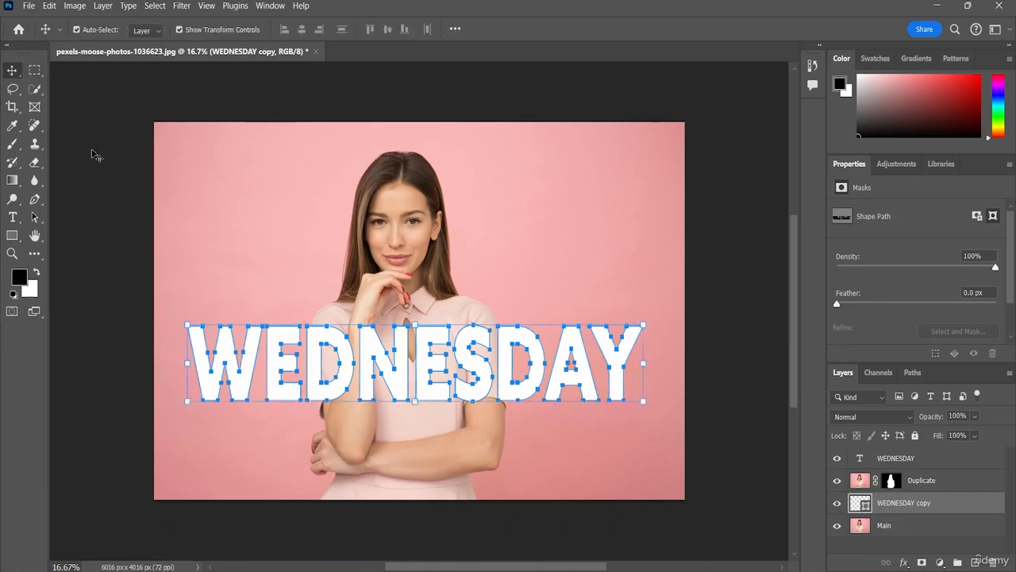
pyautogui.click(95, 155)
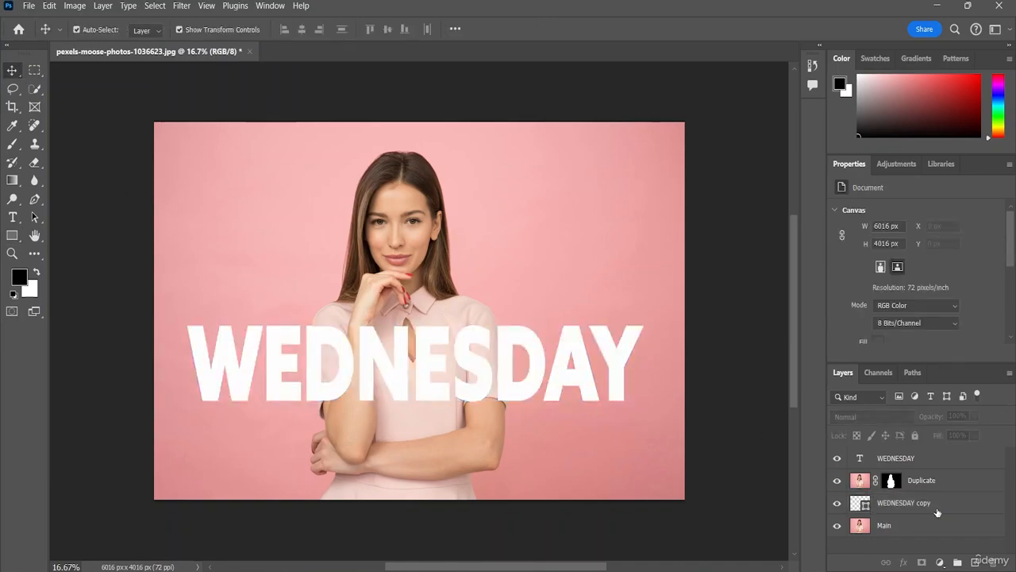
# - Swap the two WEDNESDAY layers so the outlined copy sits above Duplicate and the solid text sits between Duplicate and Main
pyautogui.click(915, 503)
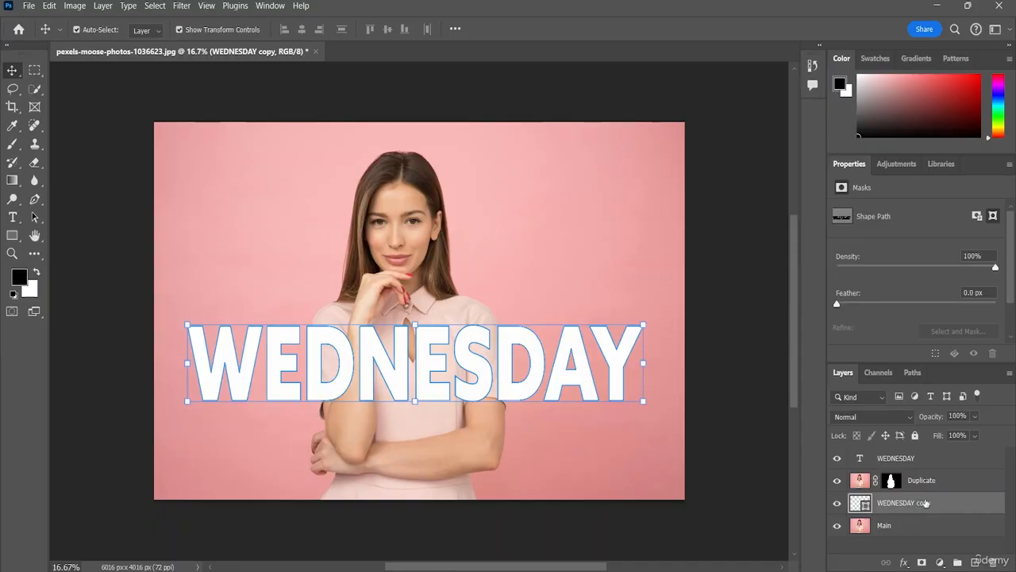
pyautogui.moveTo(910, 459)
pyautogui.mouseDown()
pyautogui.moveTo(913, 487)
pyautogui.moveTo(919, 453)
pyautogui.mouseUp()
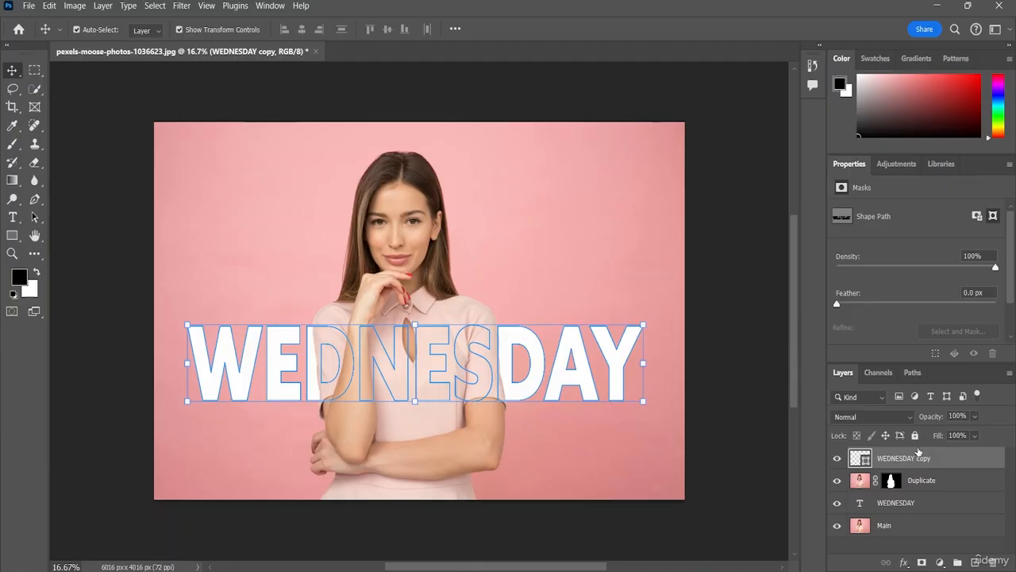
pyautogui.click(624, 231)
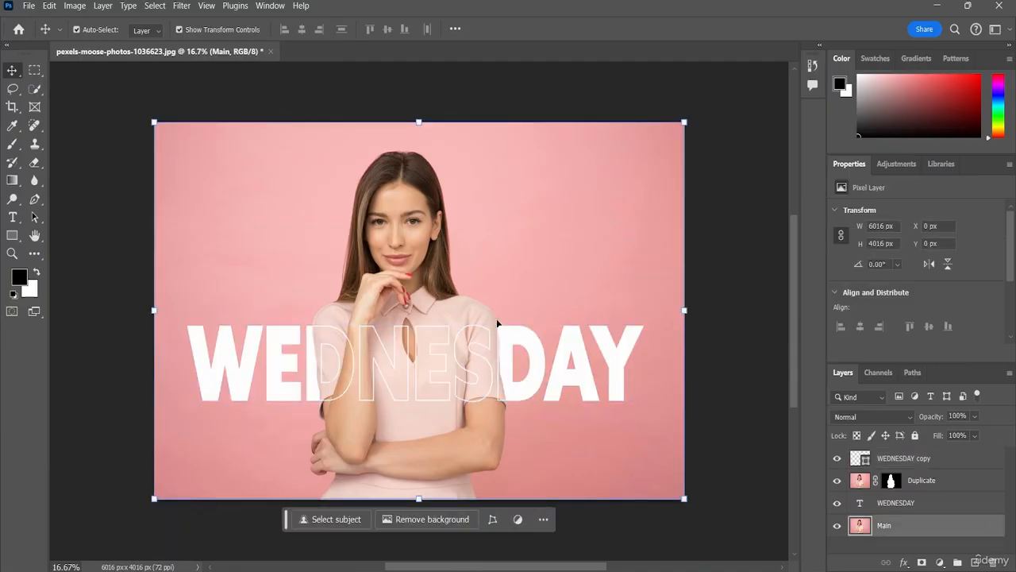
pyautogui.click(397, 351)
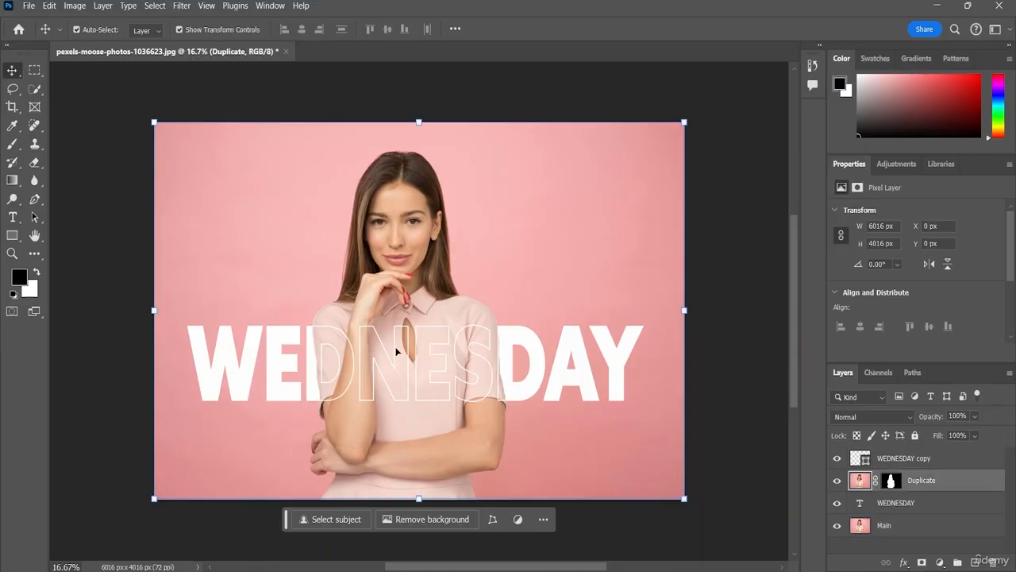
pyautogui.click(896, 459)
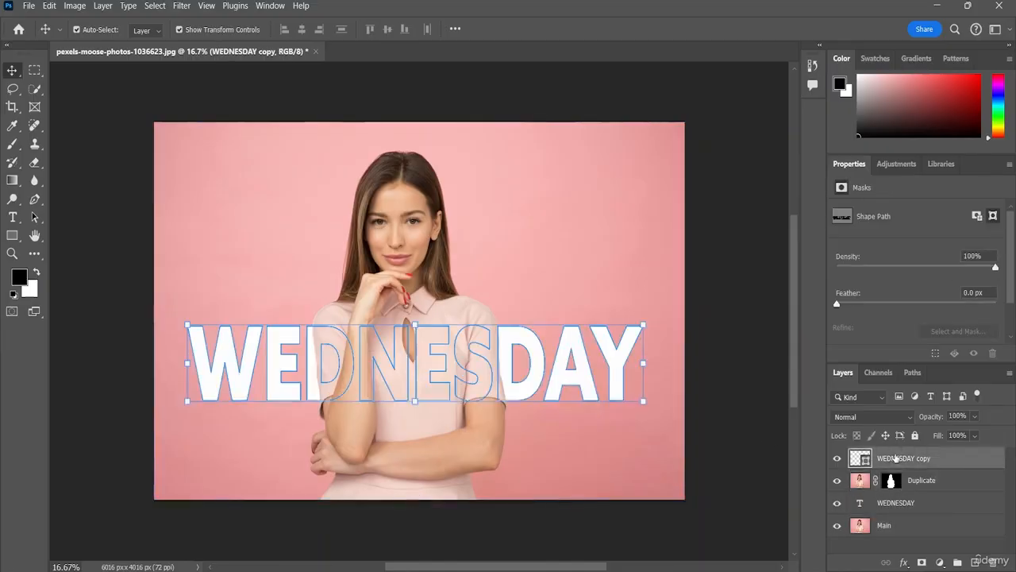
pyautogui.doubleClick(633, 372)
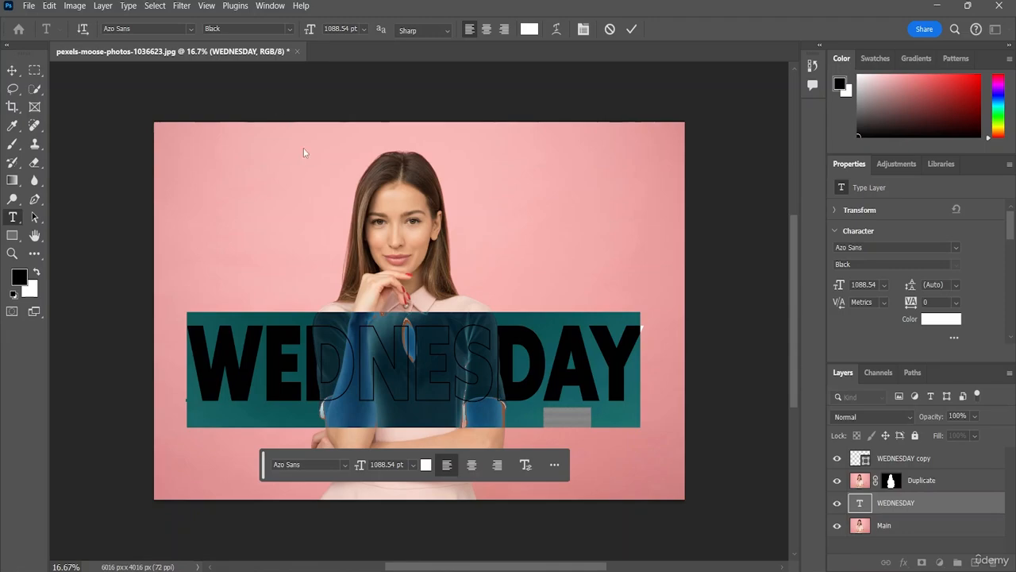
pyautogui.click(894, 460)
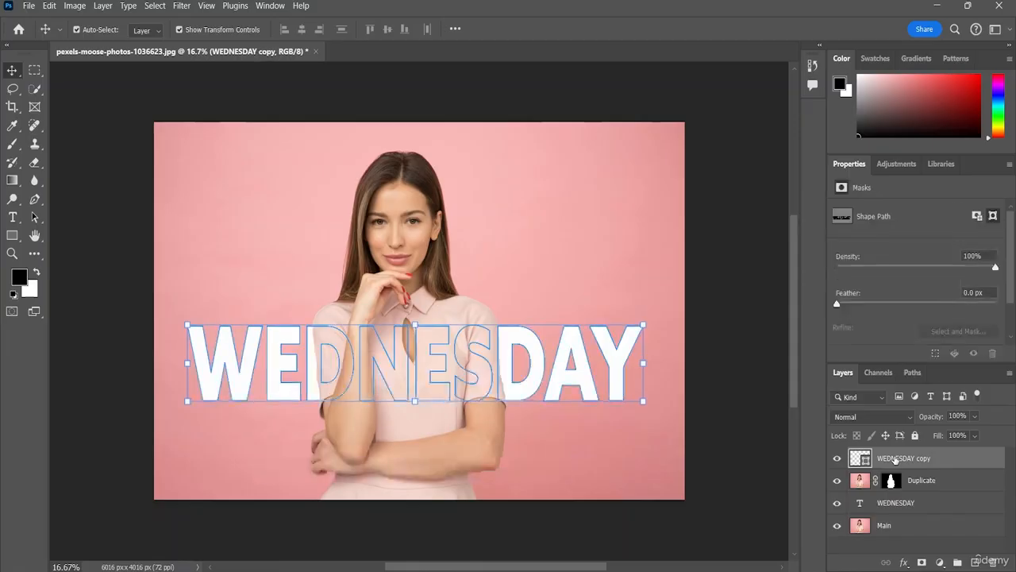
pyautogui.doubleClick(635, 376)
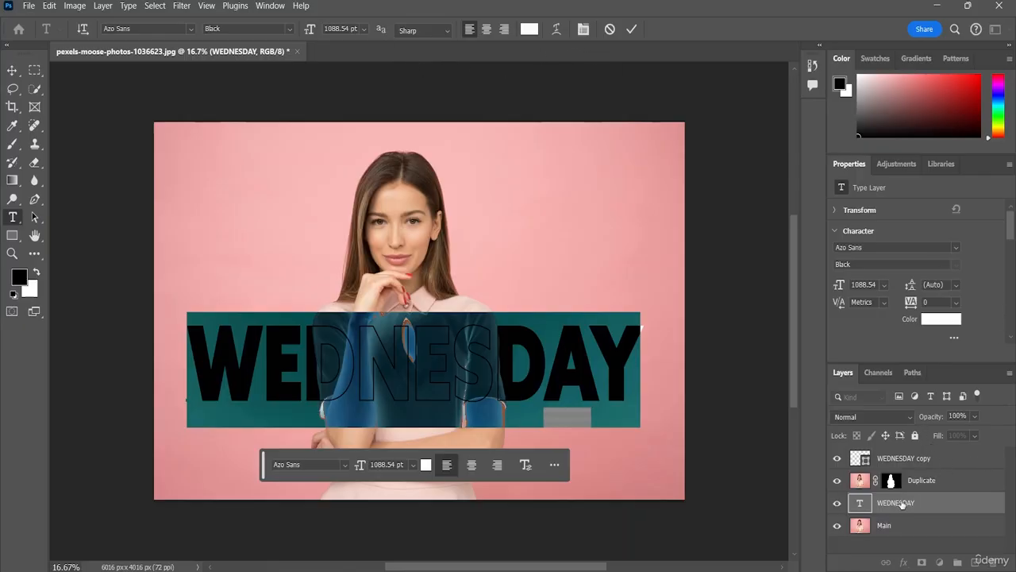
pyautogui.press('Escape')
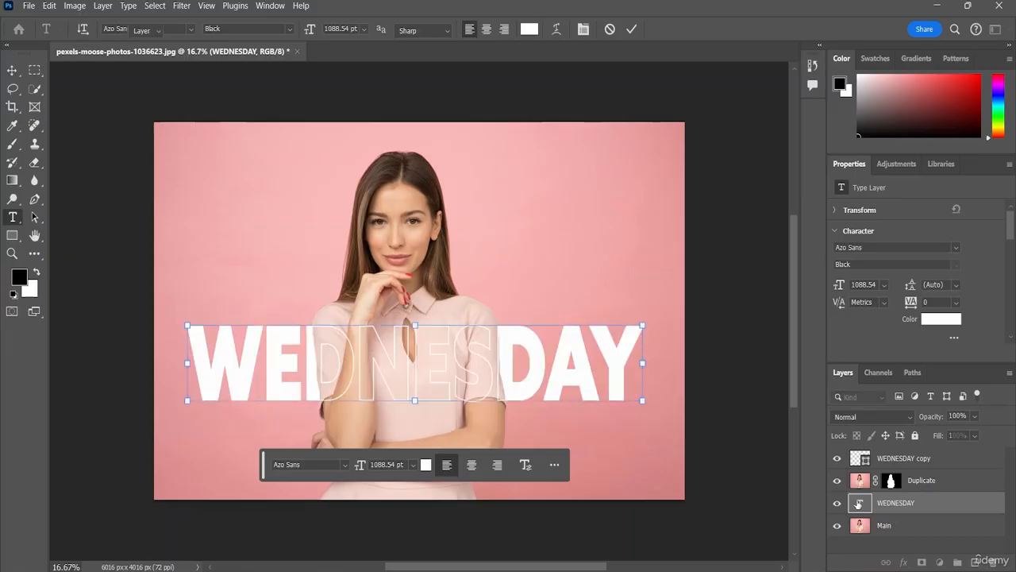
pyautogui.click(572, 240)
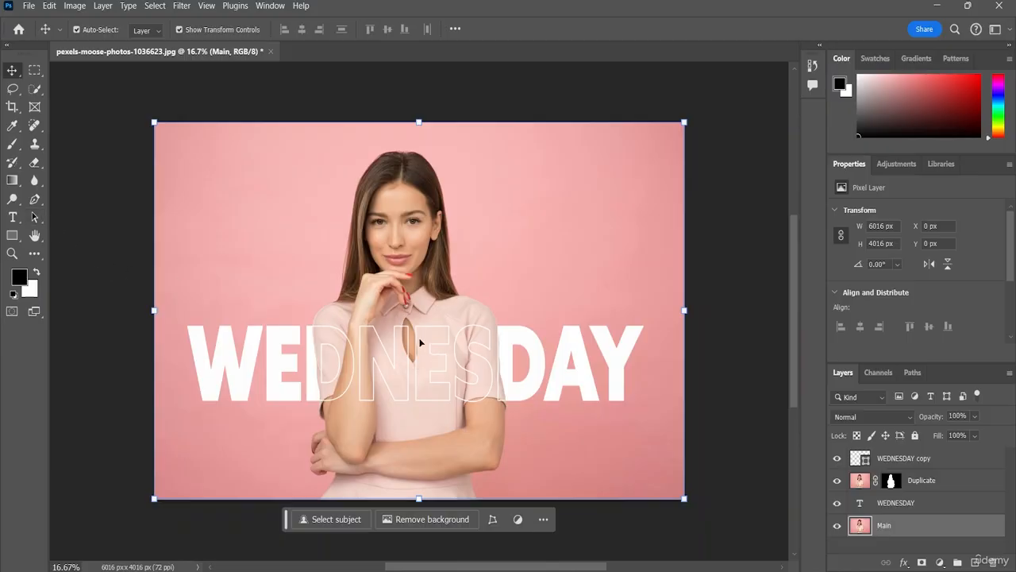
# - Add a white text layer reading HELLO at 300 pt in the photo's upper-left area, directly above the WEDNESDAY layer
pyautogui.click(901, 504)
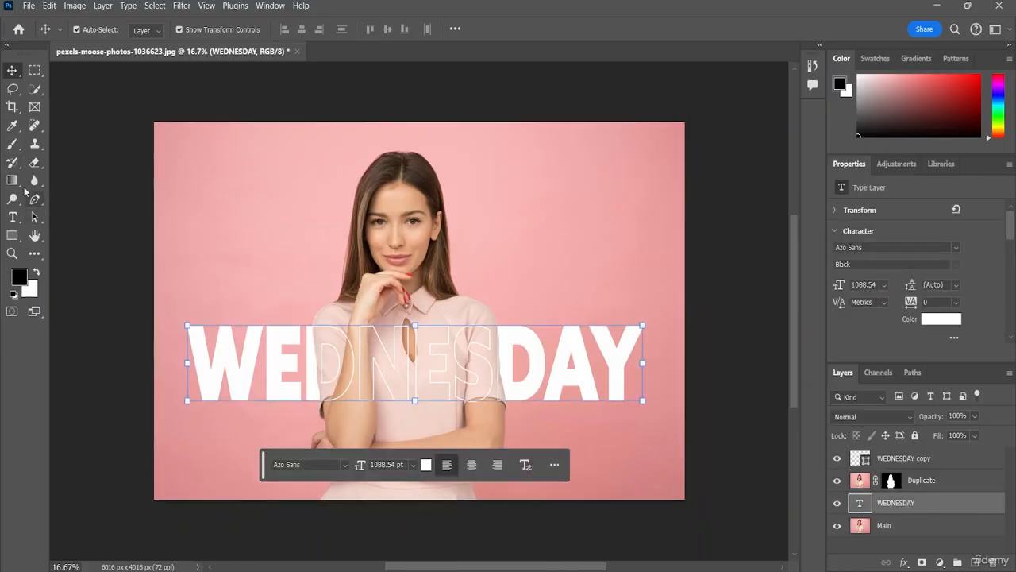
pyautogui.click(13, 218)
pyautogui.click(197, 181)
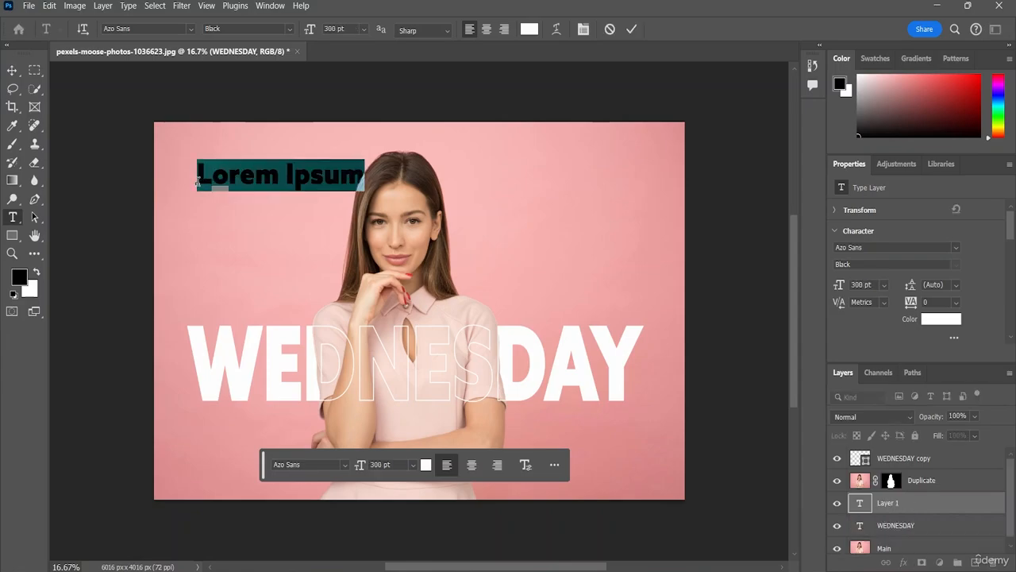
pyautogui.write('HE')
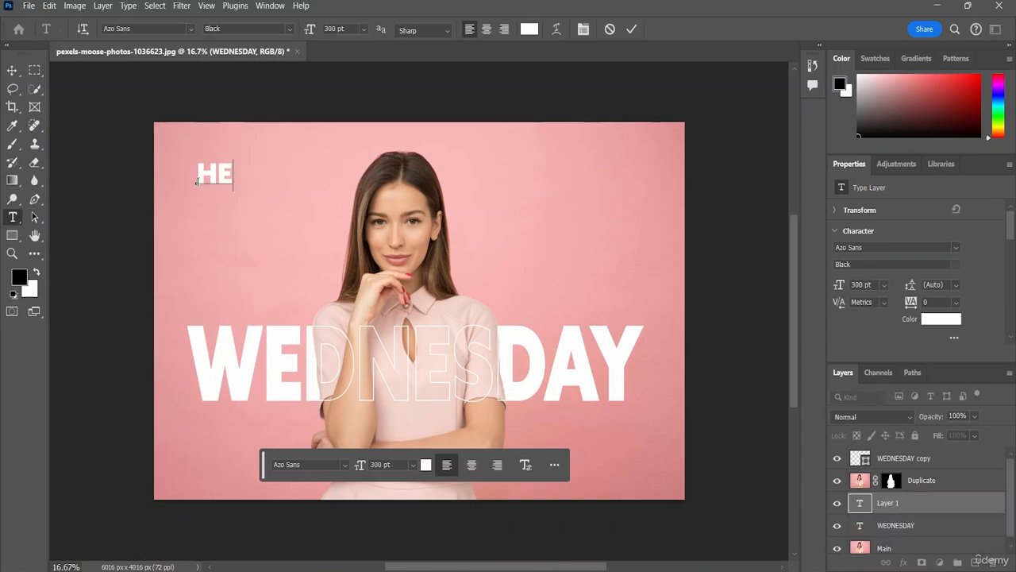
pyautogui.write('LLO')
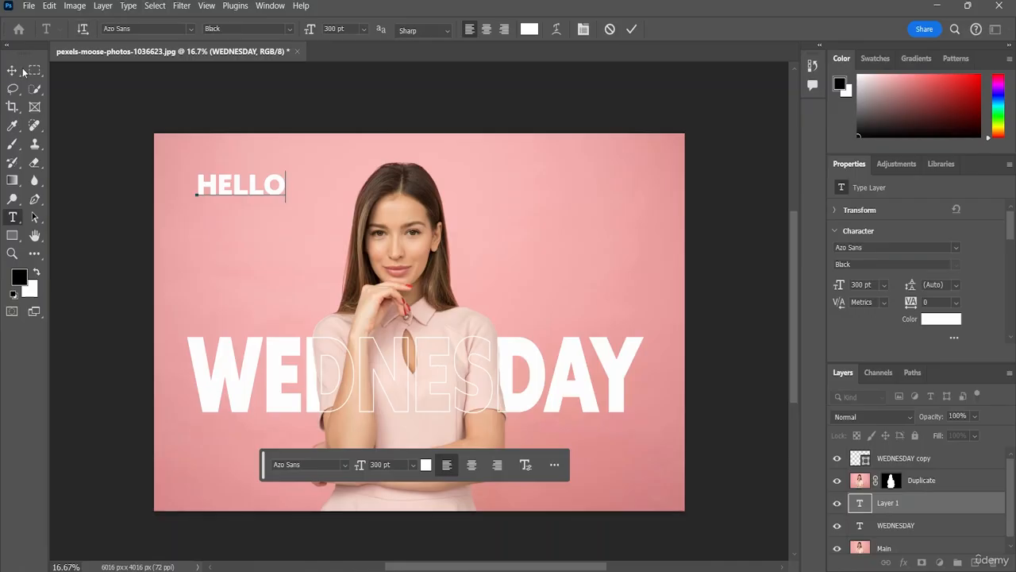
pyautogui.click(13, 71)
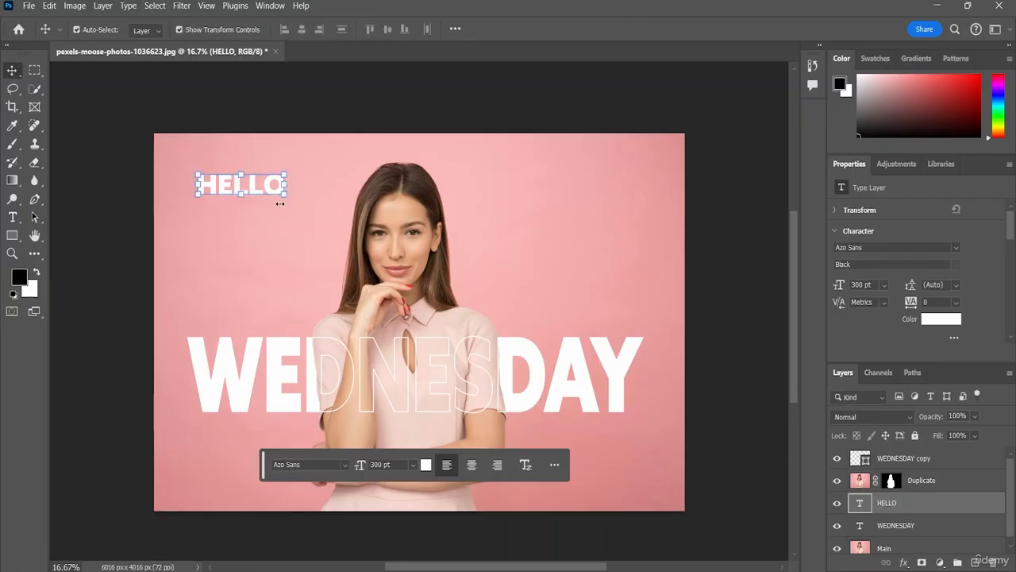
# - Scale the HELLO text to 481.60% and position it across the woman's head, above the WEDNESDAY lettering
pyautogui.press('ctrl')
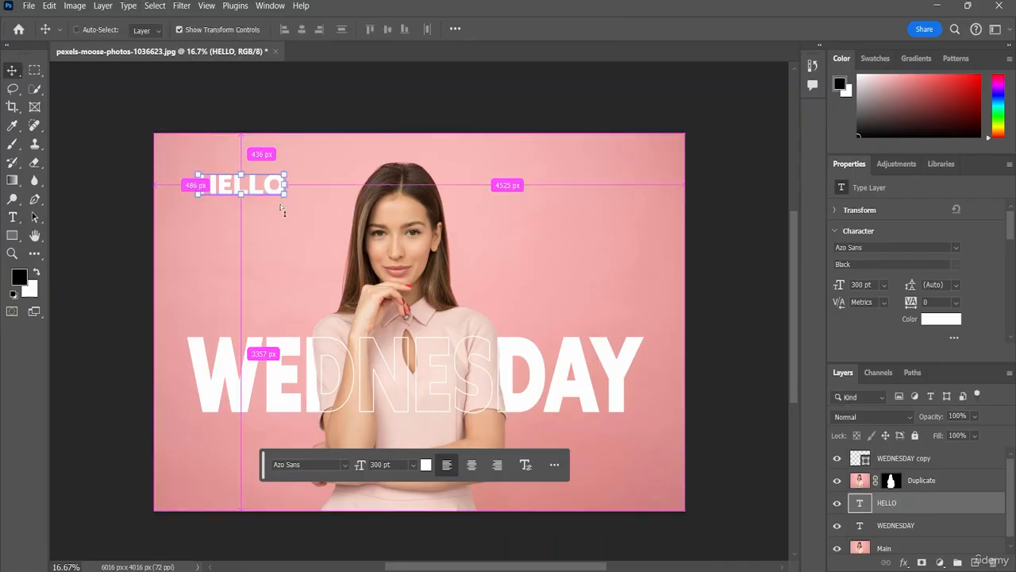
pyautogui.hotkey('ctrl', 'r')
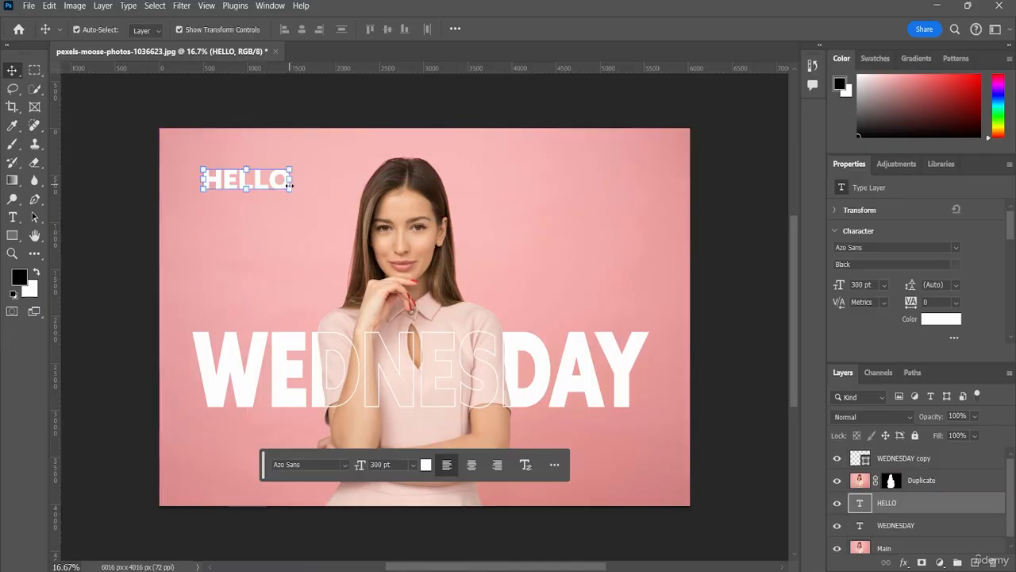
pyautogui.hotkey('ctrl', 't')
pyautogui.moveTo(296, 197); pyautogui.dragTo(636, 319)
pyautogui.moveTo(485, 235); pyautogui.dragTo(473, 211)
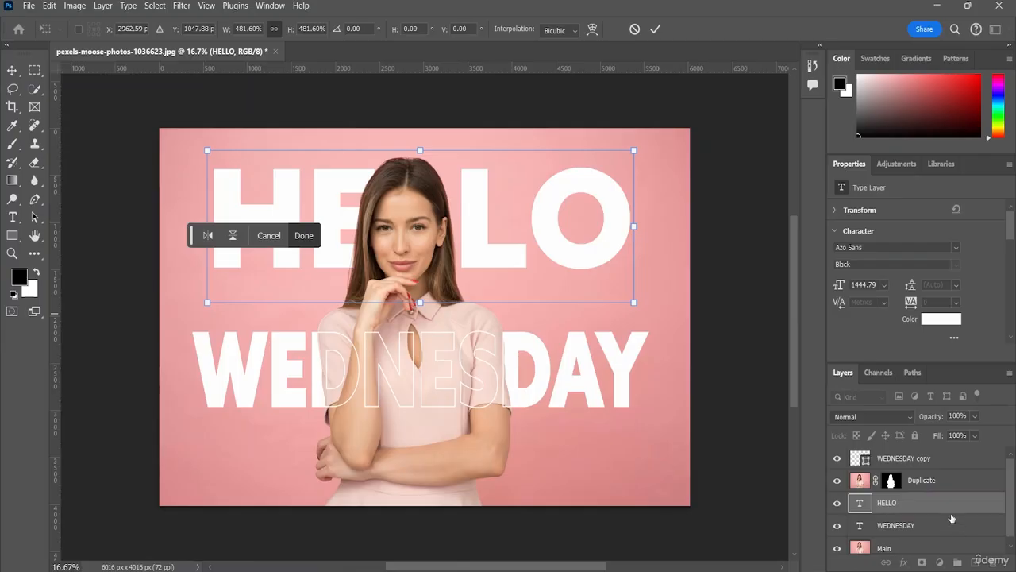
# - Place the HELLO layer at the top of the layer stack, above WEDNESDAY copy, and keep it selected
pyautogui.moveTo(927, 506); pyautogui.dragTo(913, 449)
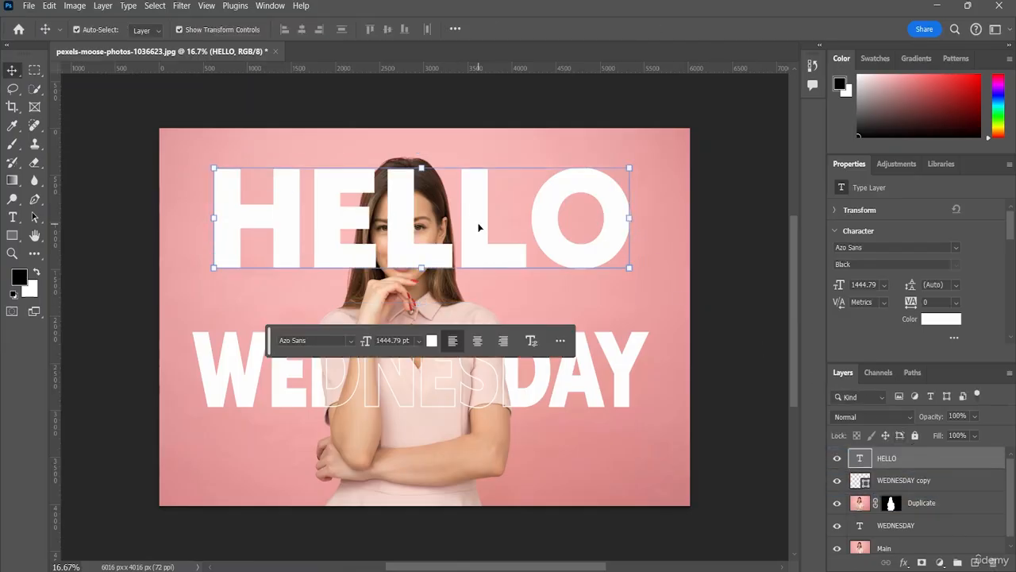
pyautogui.click(665, 274)
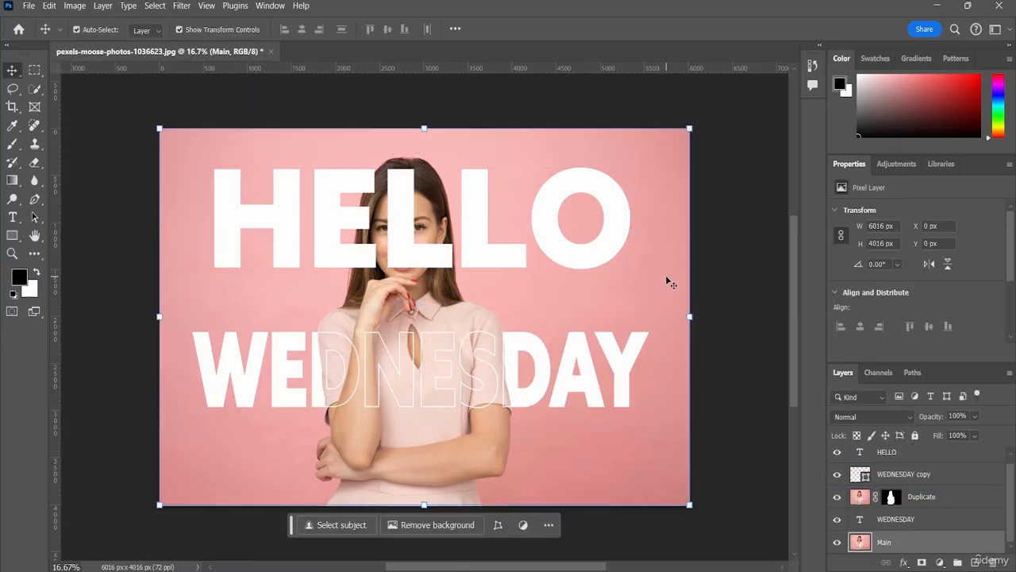
pyautogui.click(481, 249)
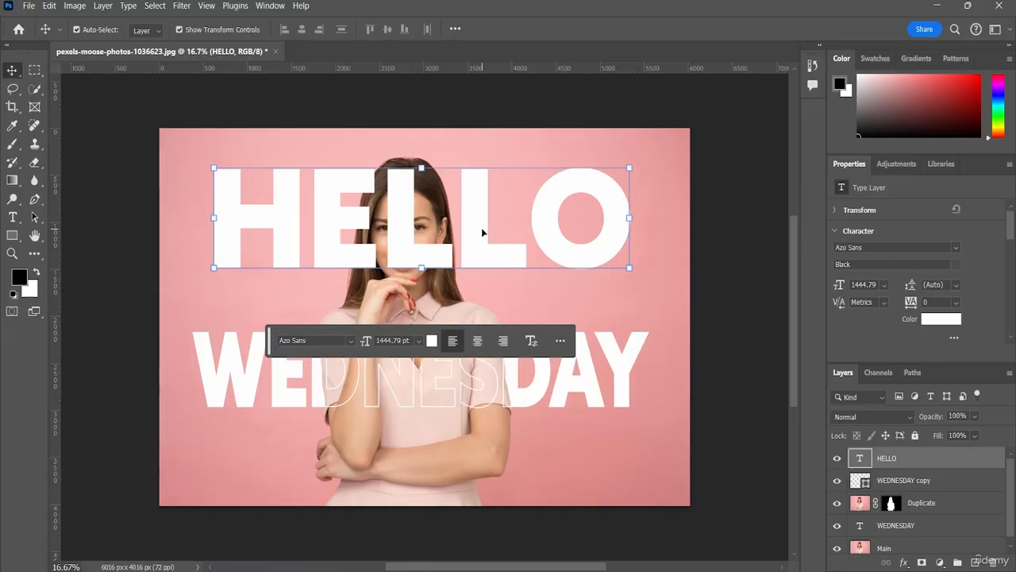
# - Shift the HELLO text slightly downward at 100% scale, closer to the WEDNESDAY lettering
pyautogui.press('ctrl')
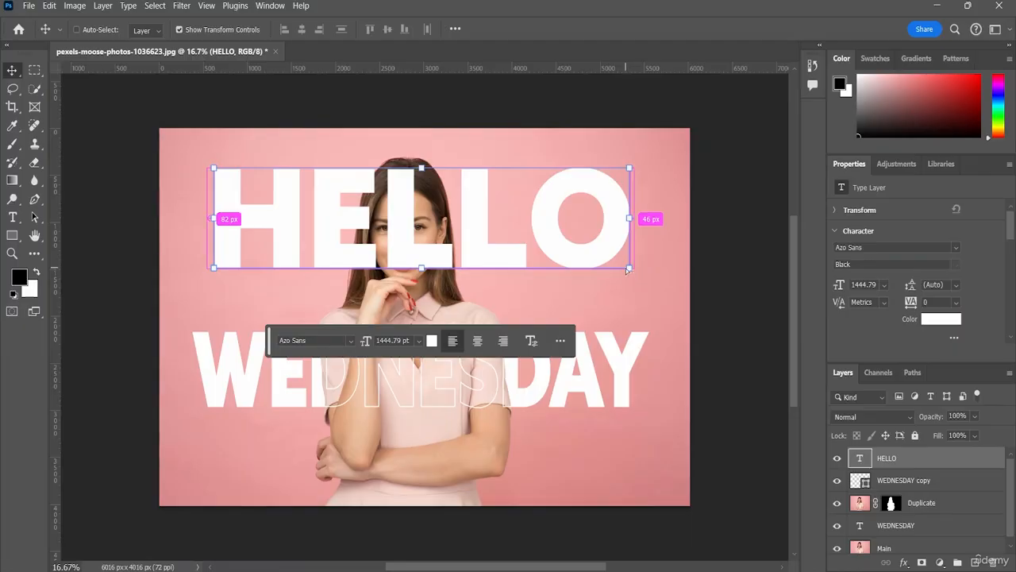
pyautogui.hotkey('ctrl', 'r')
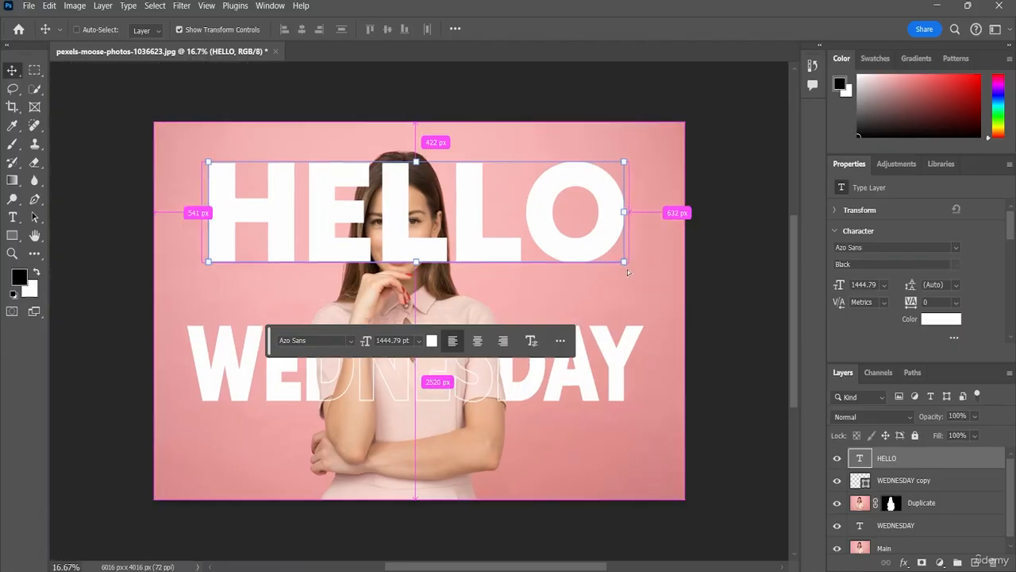
pyautogui.moveTo(624, 263)
pyautogui.mouseDown()
pyautogui.moveTo(622, 248)
pyautogui.moveTo(595, 236)
pyautogui.moveTo(608, 269)
pyautogui.moveTo(623, 271)
pyautogui.moveTo(614, 259)
pyautogui.moveTo(624, 250)
pyautogui.moveTo(592, 236)
pyautogui.moveTo(626, 251)
pyautogui.moveTo(611, 252)
pyautogui.mouseUp()
pyautogui.hotkey('ctrl', 'r')
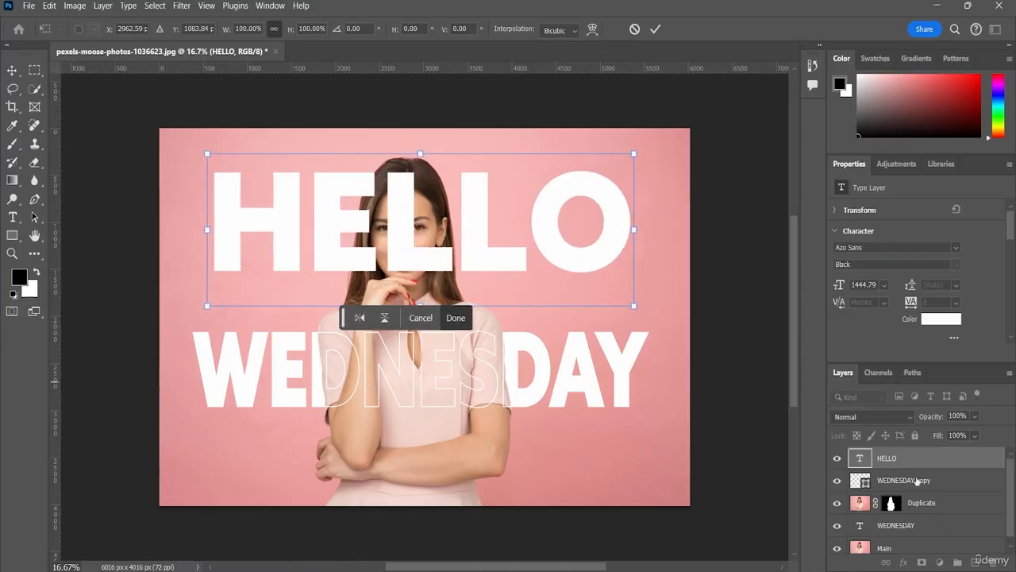
# - Duplicate the HELLO text layer and convert the copy to a shape
pyautogui.moveTo(919, 501); pyautogui.dragTo(975, 562)
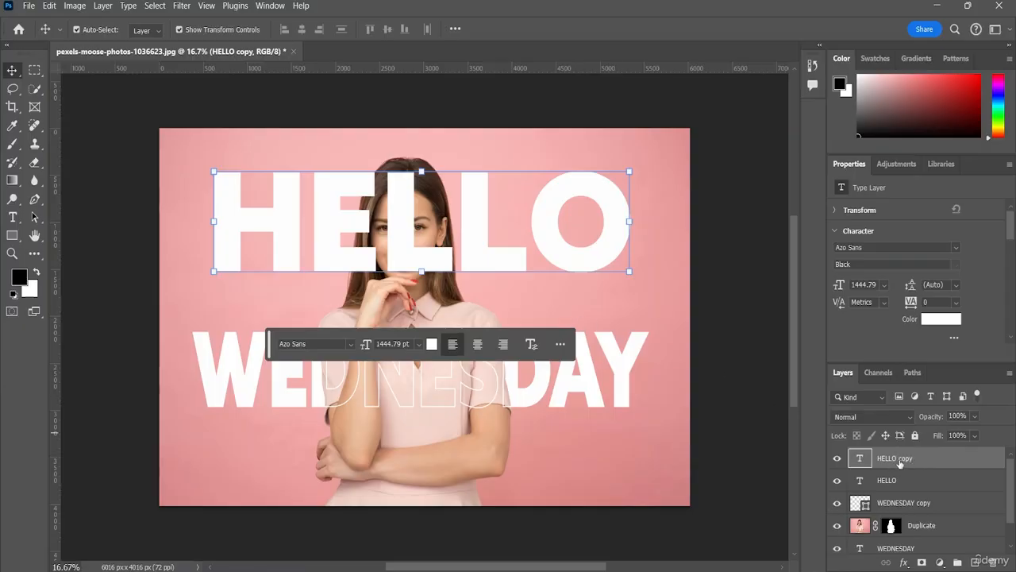
pyautogui.rightClick(899, 463)
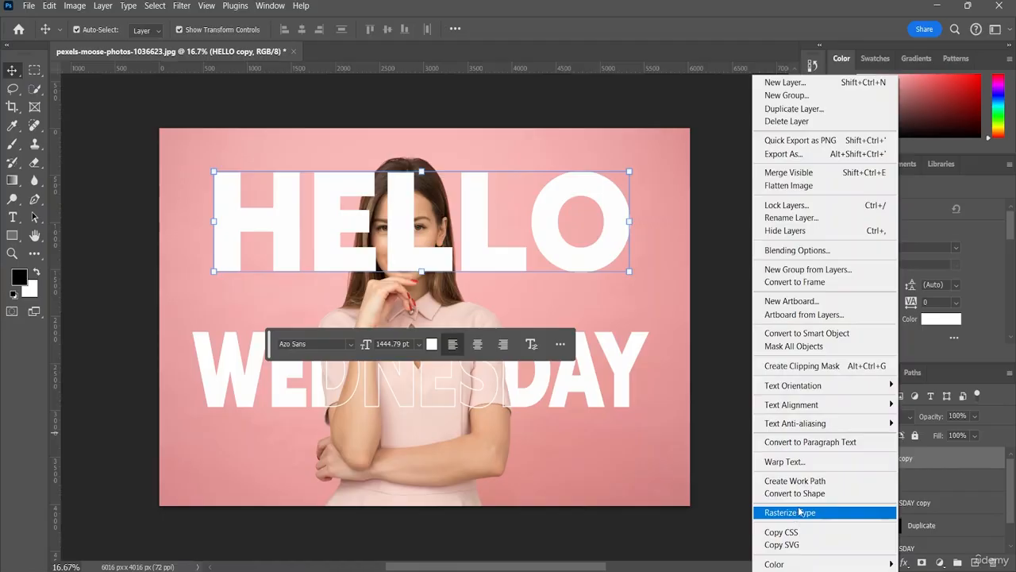
pyautogui.click(920, 466)
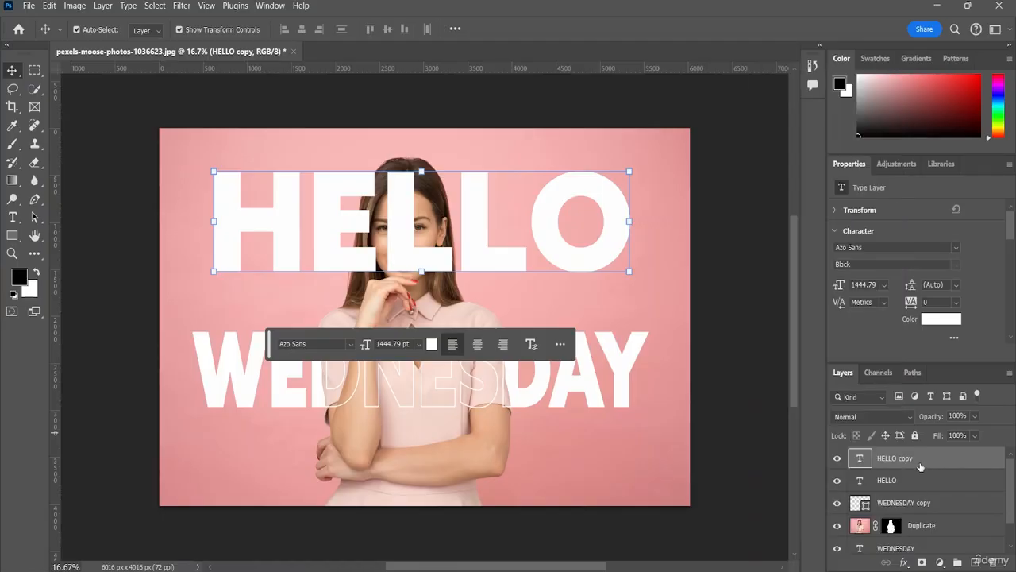
pyautogui.rightClick(868, 458)
pyautogui.click(877, 460)
pyautogui.rightClick(901, 464)
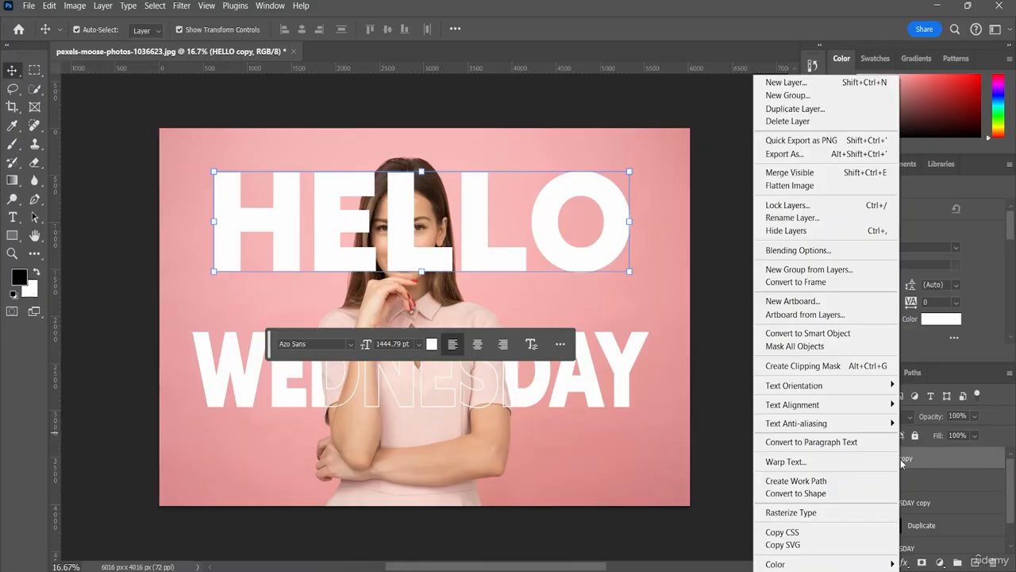
pyautogui.click(791, 494)
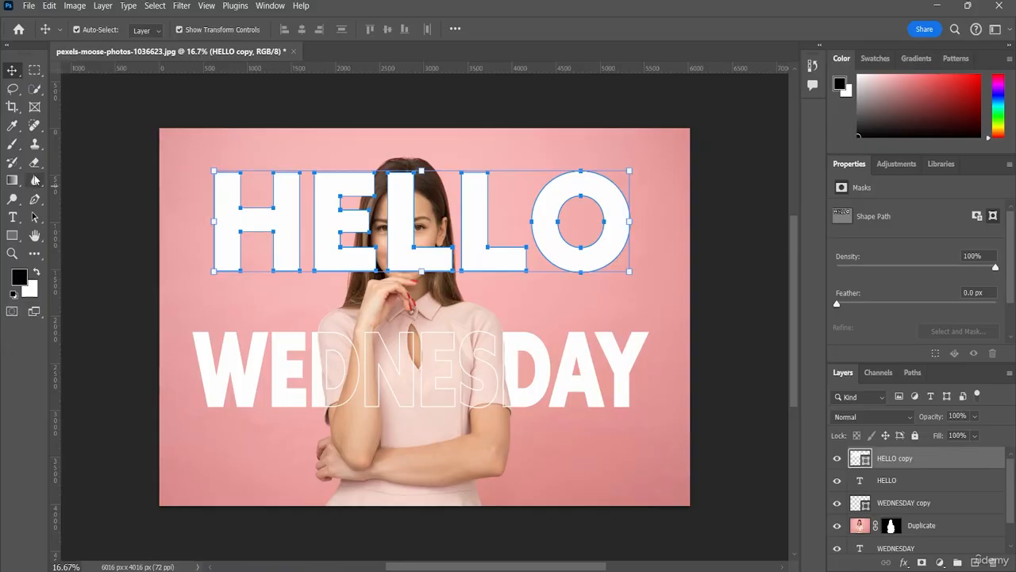
# - Remove the fill from the HELLO copy shape using the Rectangle tool's shape options
pyautogui.click(15, 238)
pyautogui.click(15, 238)
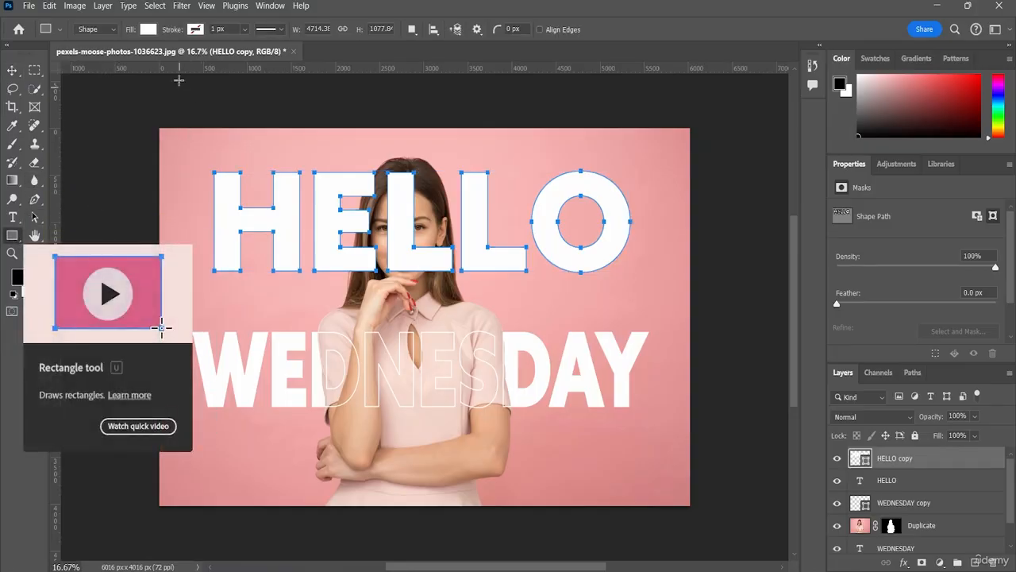
pyautogui.click(149, 29)
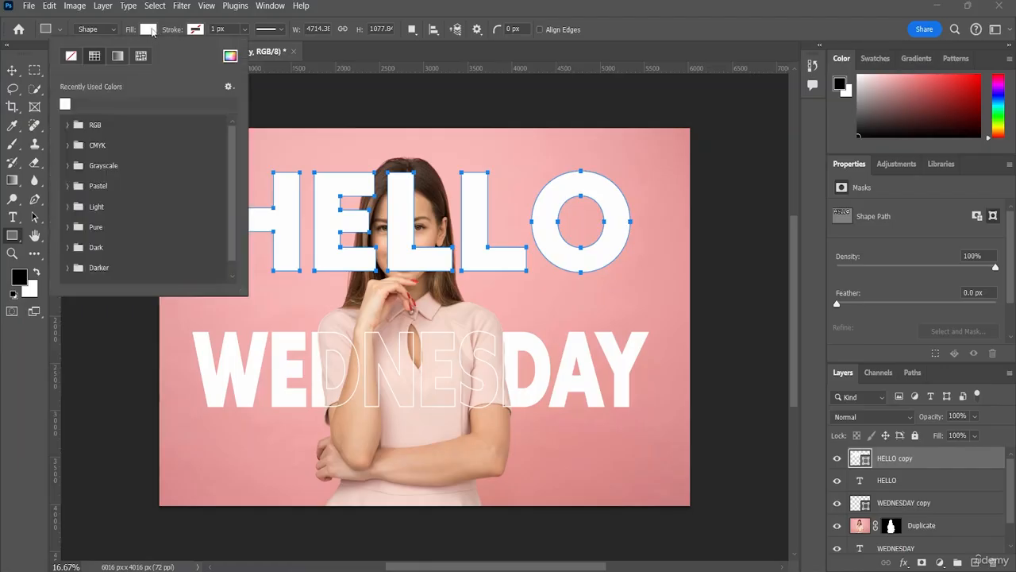
pyautogui.click(73, 56)
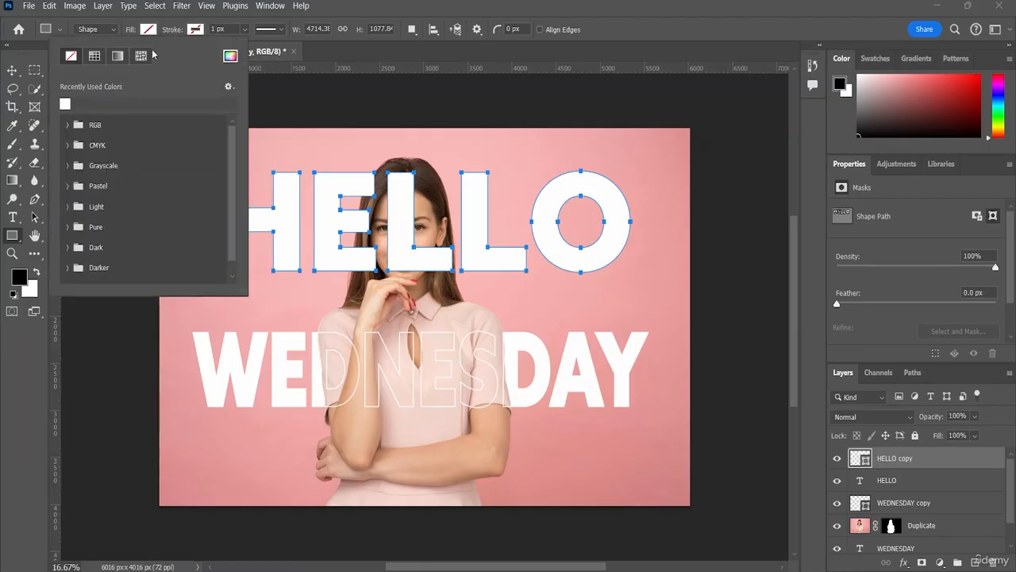
# - Give the HELLO copy shape a solid dark red stroke, color 740000
pyautogui.click(189, 32)
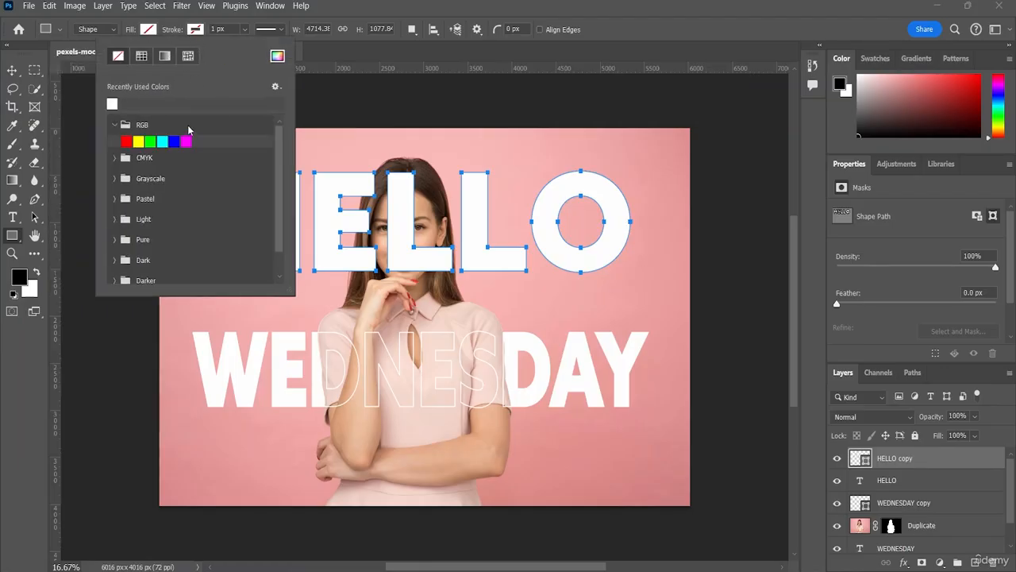
pyautogui.click(279, 57)
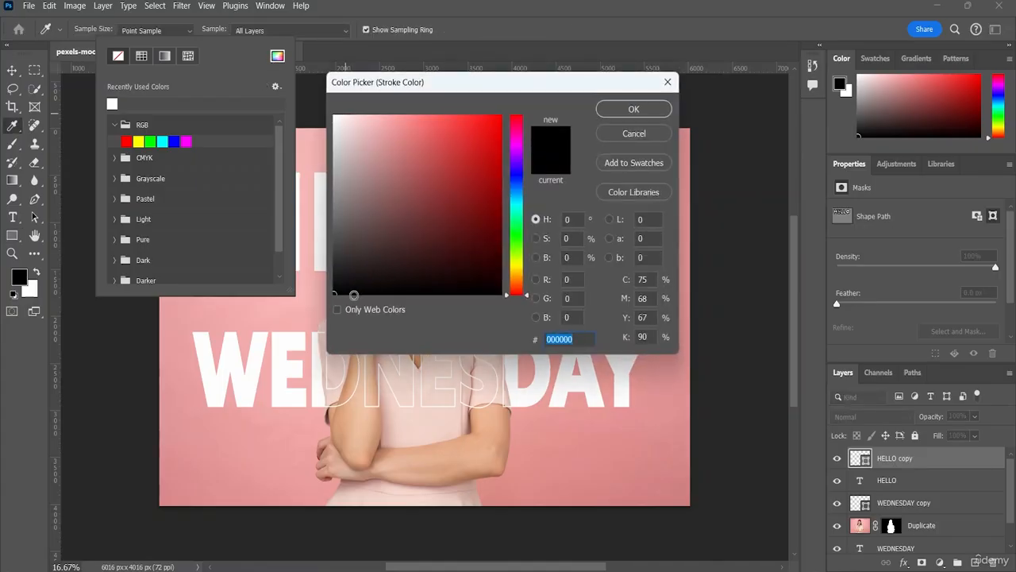
pyautogui.moveTo(344, 283); pyautogui.dragTo(330, 299)
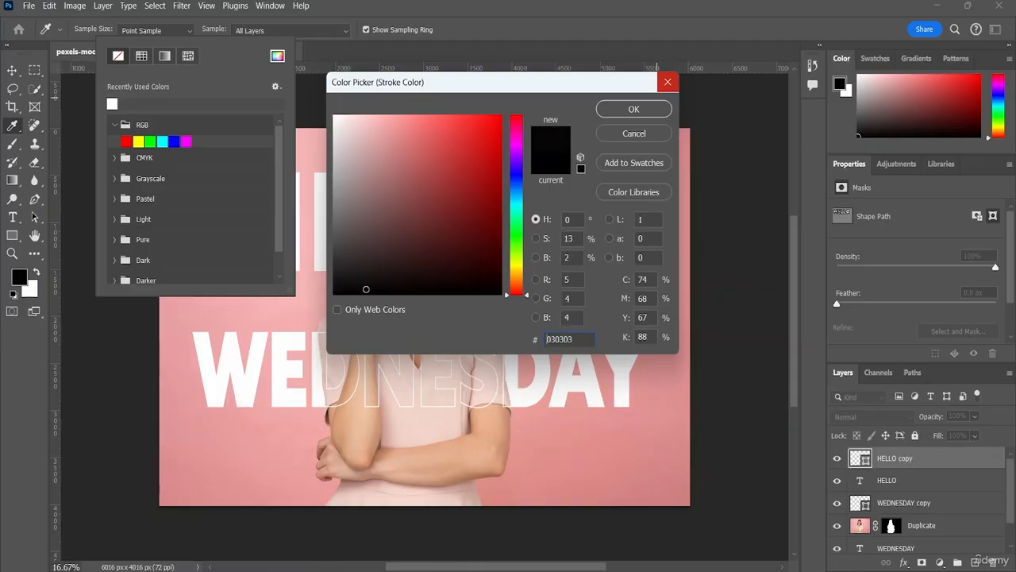
pyautogui.click(480, 244)
pyautogui.moveTo(479, 244); pyautogui.dragTo(515, 211)
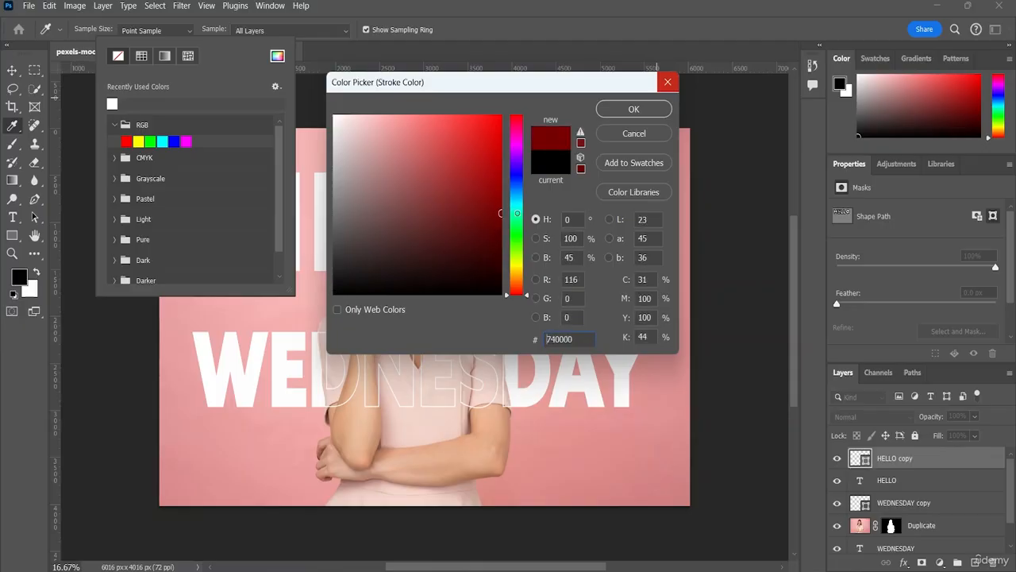
pyautogui.click(651, 110)
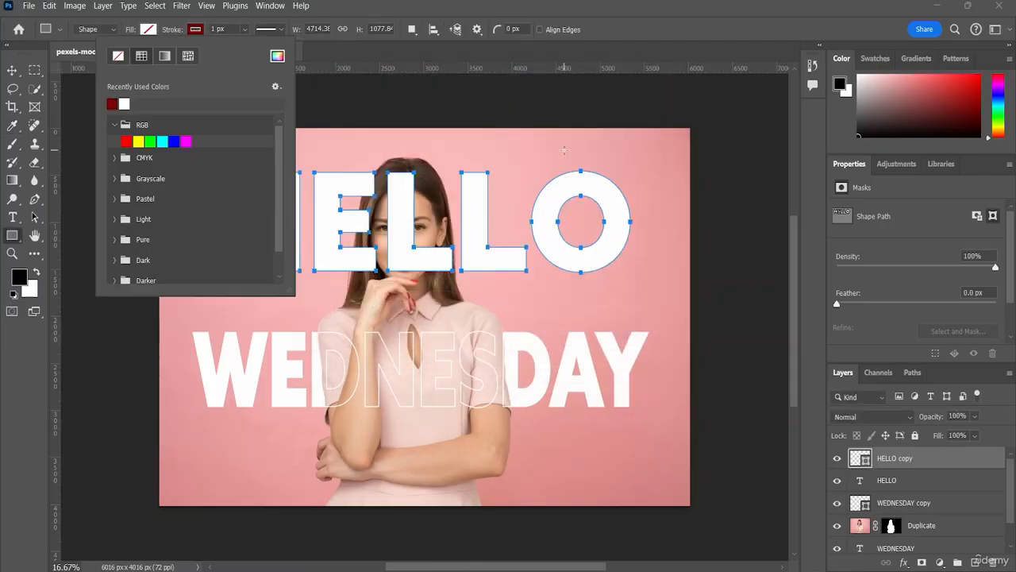
# - Increase the HELLO copy outline's stroke width to 31.99 px
pyautogui.click(245, 29)
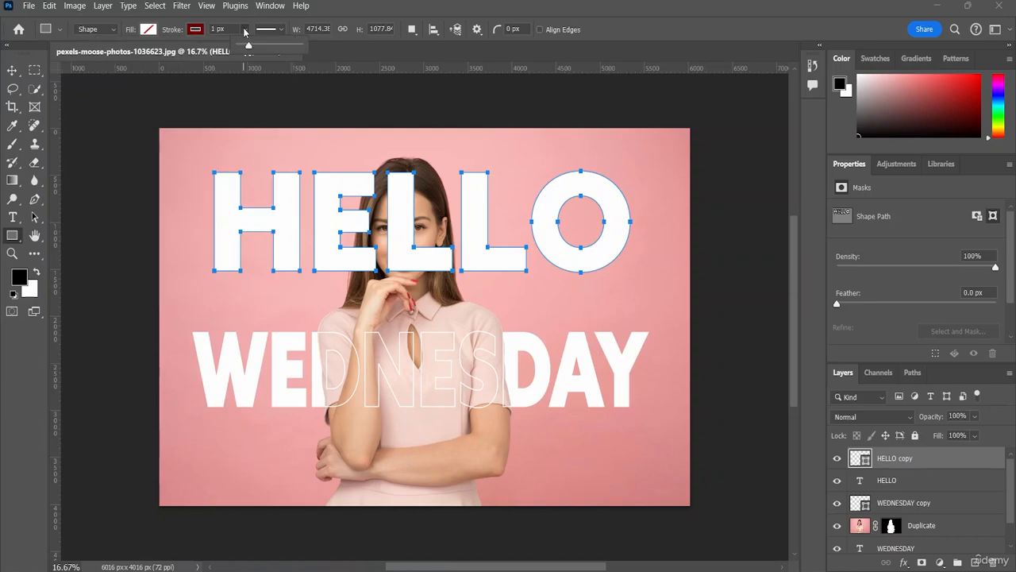
pyautogui.moveTo(250, 48)
pyautogui.mouseDown()
pyautogui.moveTo(291, 44)
pyautogui.moveTo(280, 44)
pyautogui.mouseUp()
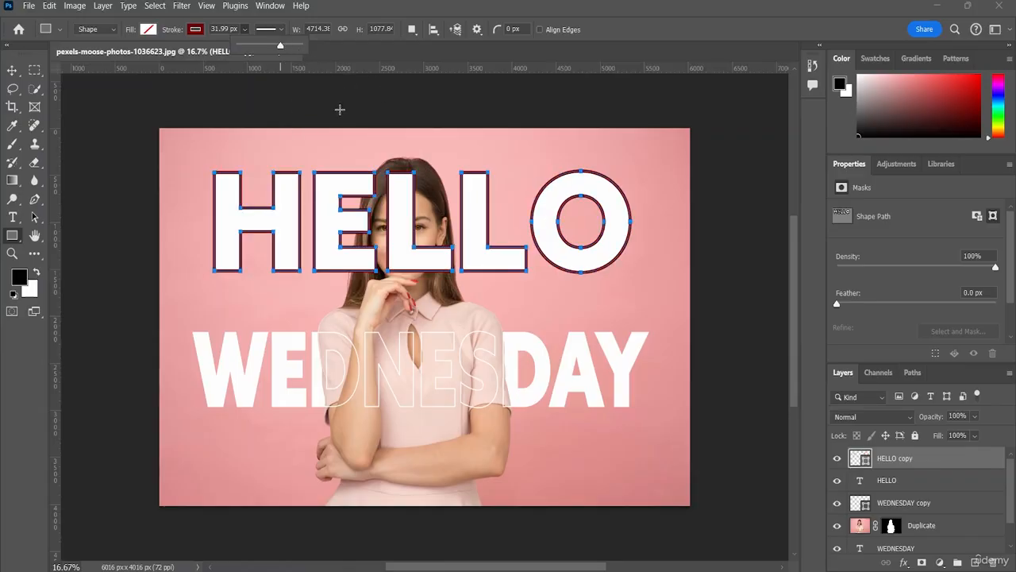
pyautogui.click(385, 144)
pyautogui.click(566, 264)
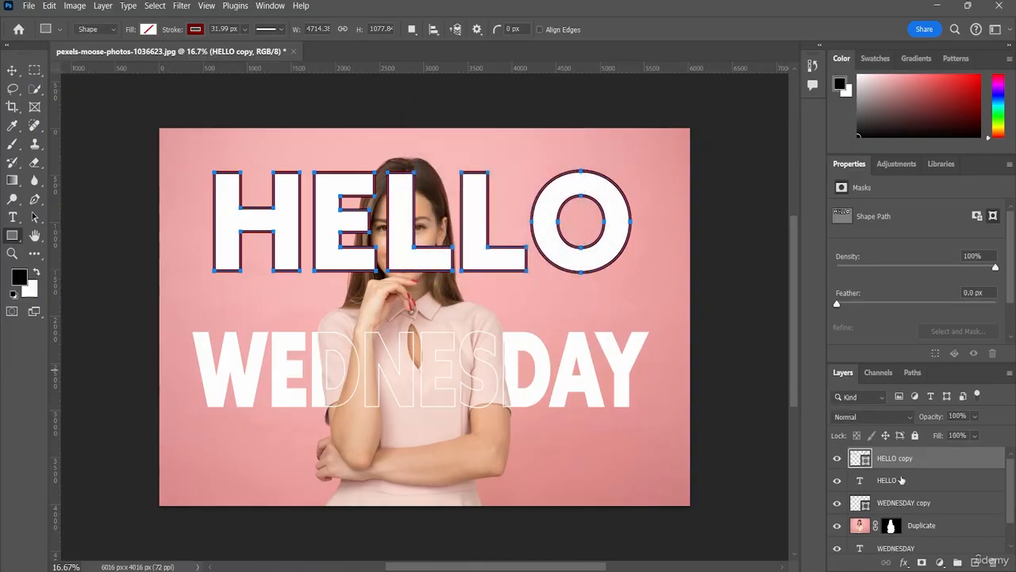
# - Place the HELLO text layer directly below the masked Duplicate layer, then deselect the text by selecting the Main background photo with the Move tool
pyautogui.moveTo(894, 485); pyautogui.dragTo(899, 548)
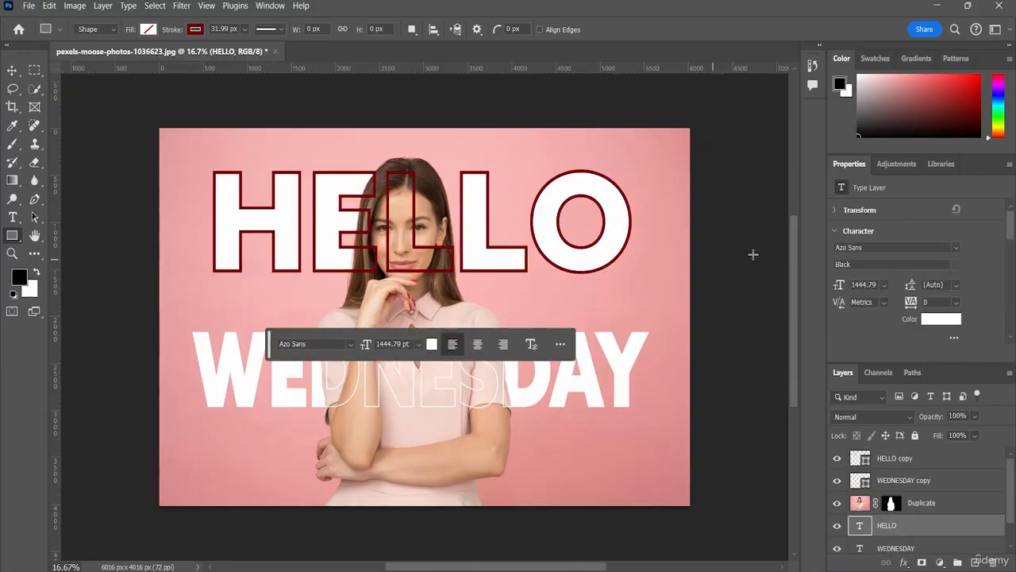
pyautogui.click(12, 70)
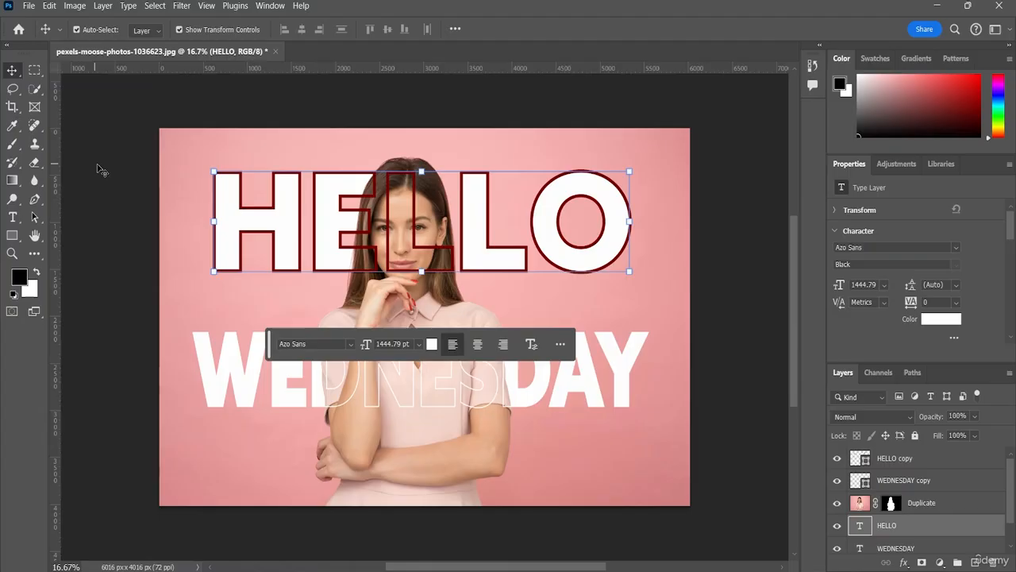
pyautogui.click(189, 212)
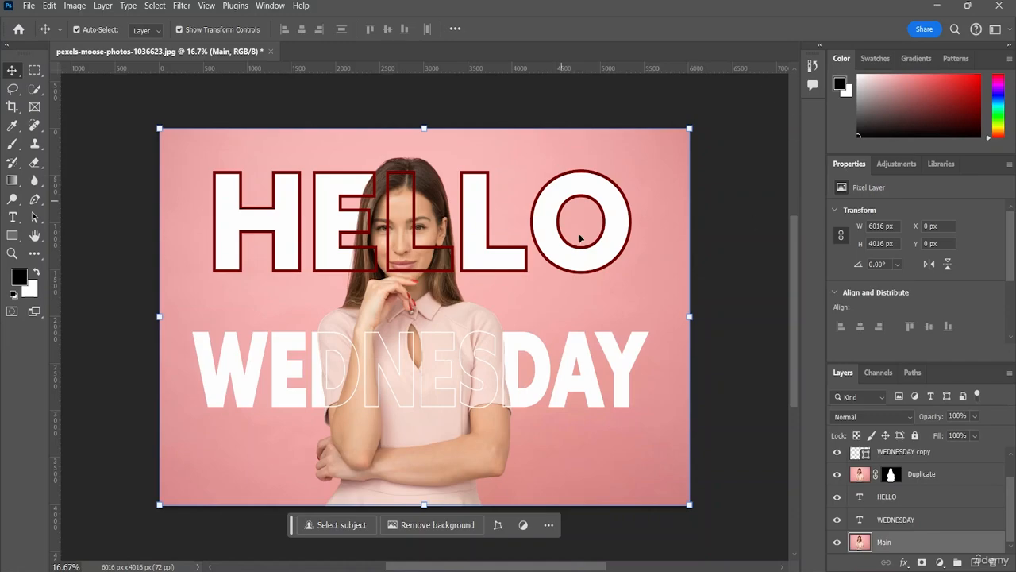
# - Quick-export the design as a PNG named Transparent Text into the Desktop folder ending in "Canva and Lightroom Resource File"
pyautogui.click(30, 6)
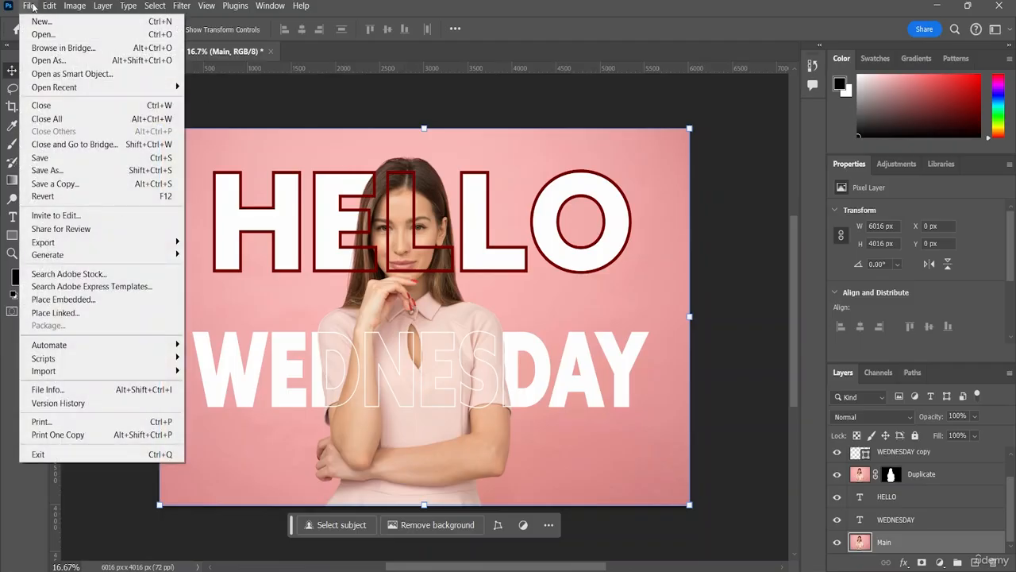
pyautogui.moveTo(81, 247)
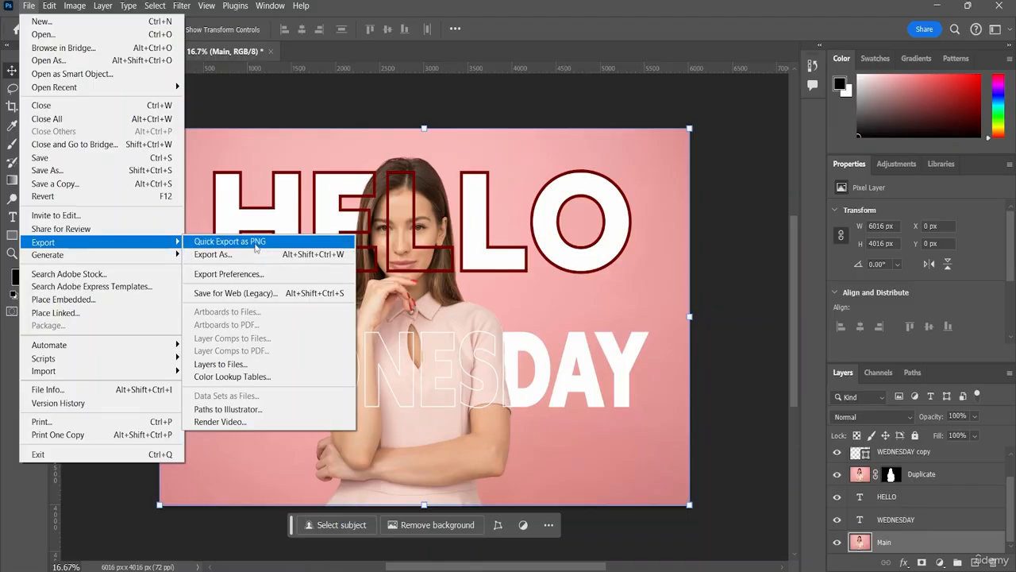
pyautogui.click(256, 248)
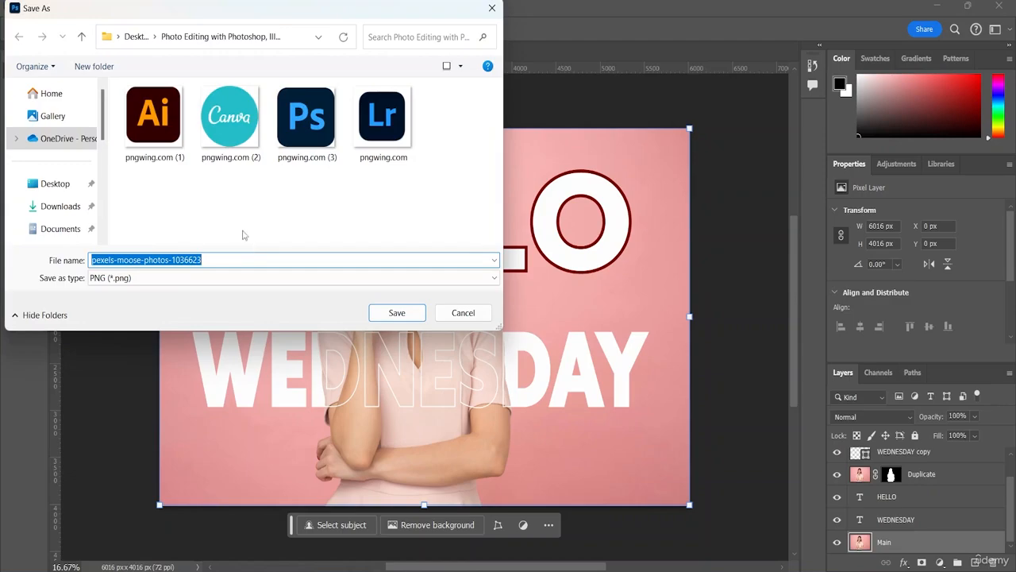
pyautogui.click(57, 187)
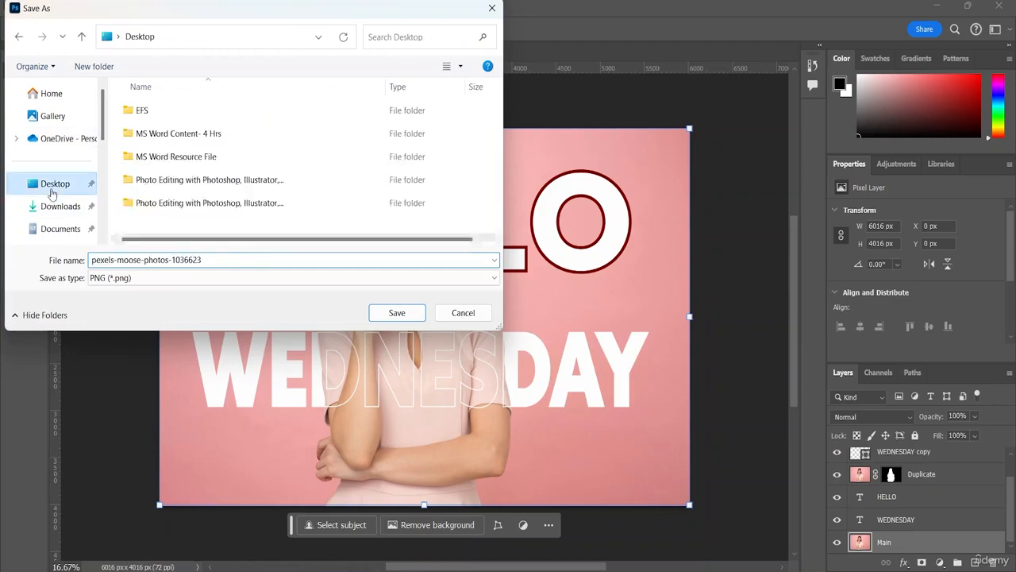
pyautogui.doubleClick(209, 203)
pyautogui.doubleClick(251, 260)
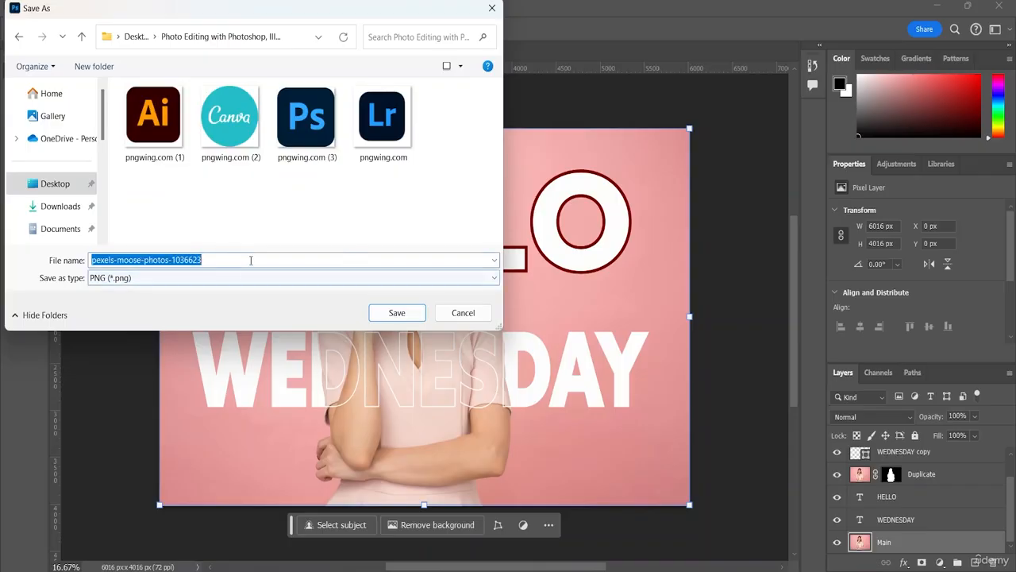
pyautogui.press('BackSpace')
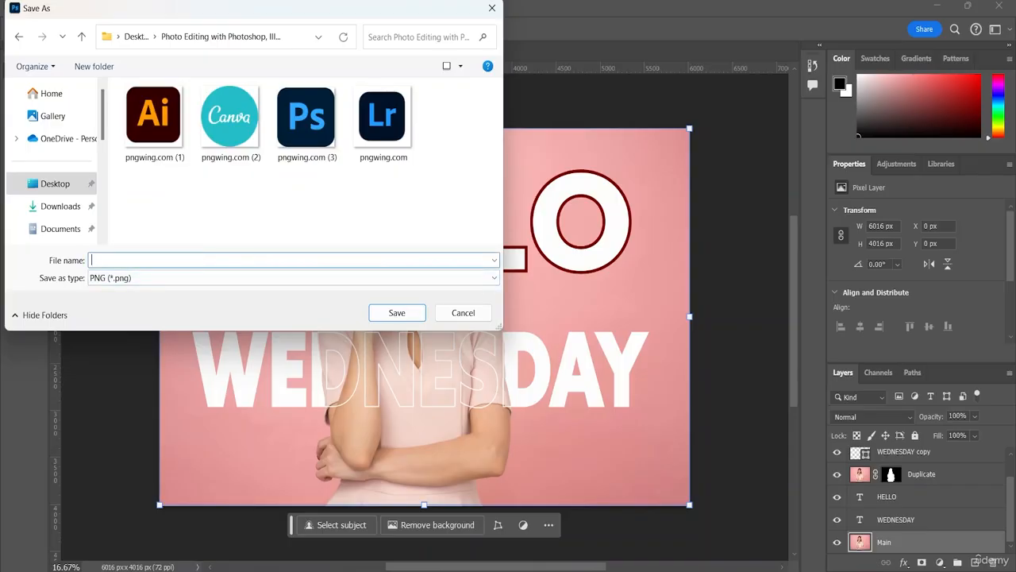
pyautogui.write('Transparent Text')
pyautogui.click(397, 313)
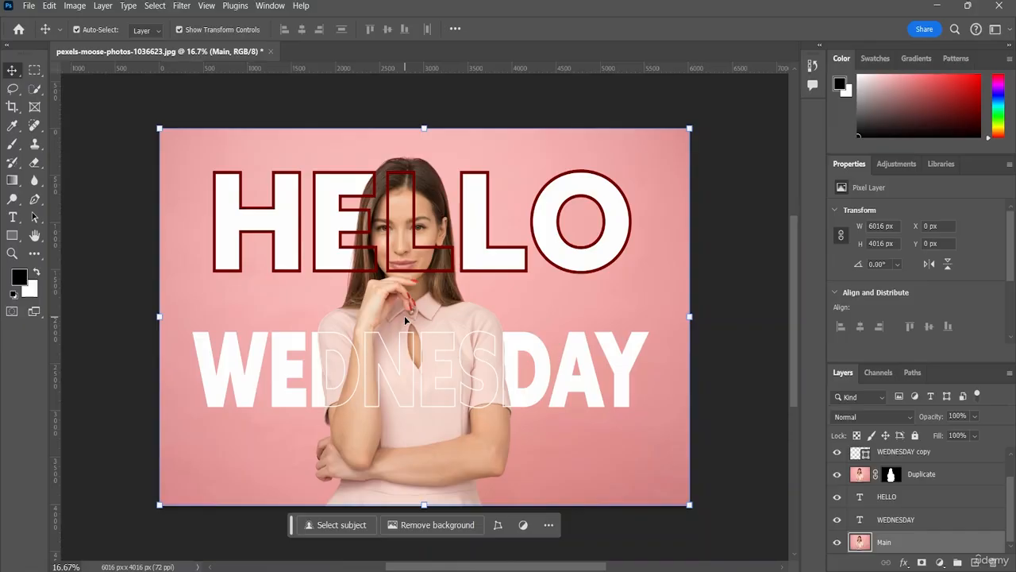
# - Switch to File Explorer, check the two Photo Editing folders on the Desktop for the exported image, and return to Photoshop
pyautogui.click(497, 570)
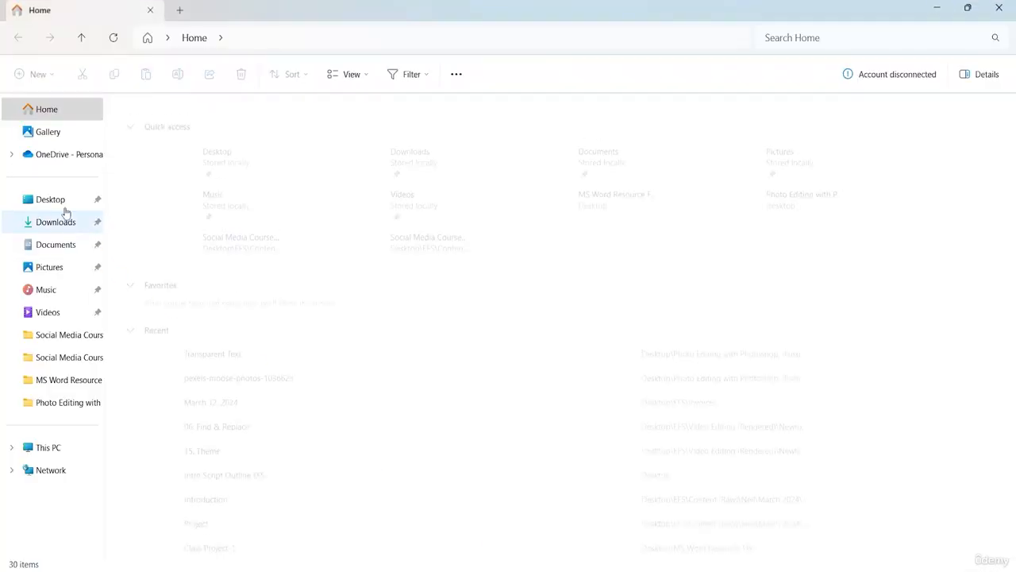
pyautogui.click(59, 199)
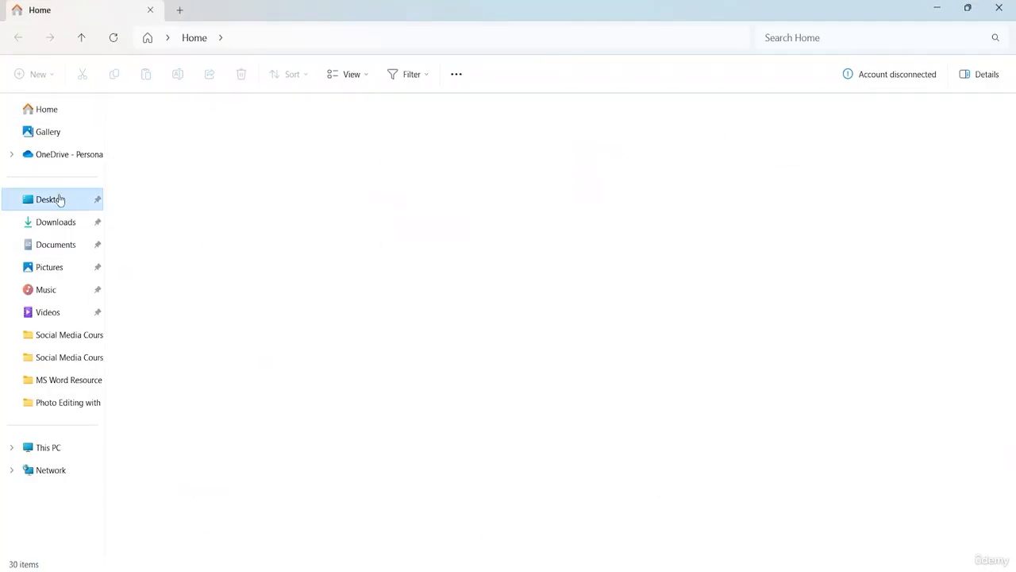
pyautogui.doubleClick(435, 184)
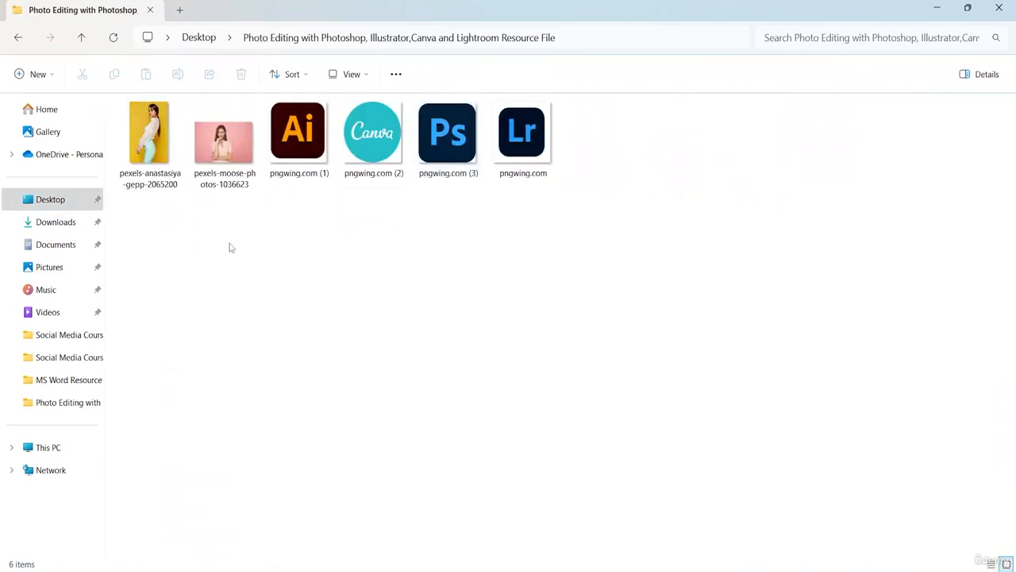
pyautogui.click(50, 205)
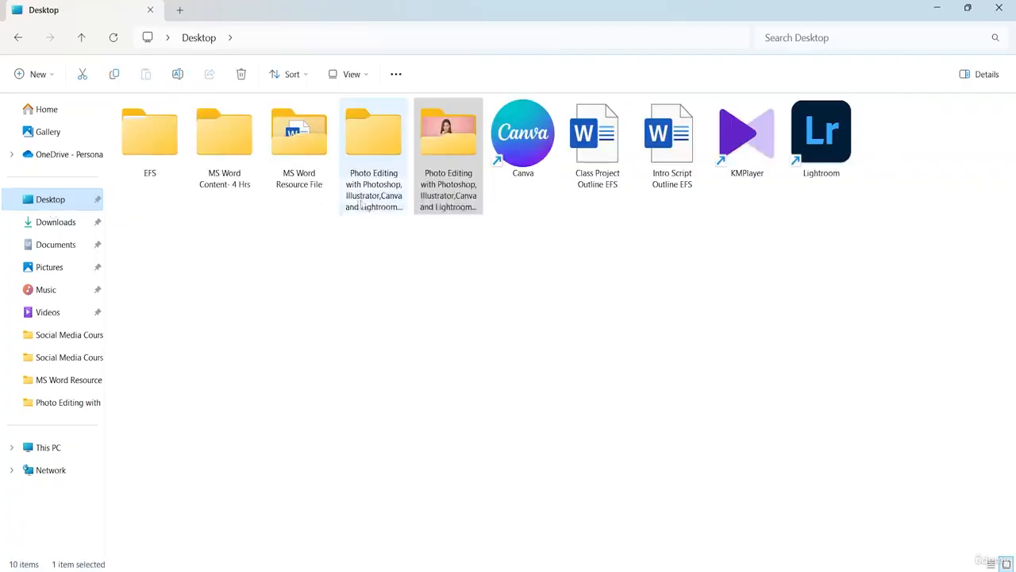
pyautogui.doubleClick(379, 195)
pyautogui.click(17, 38)
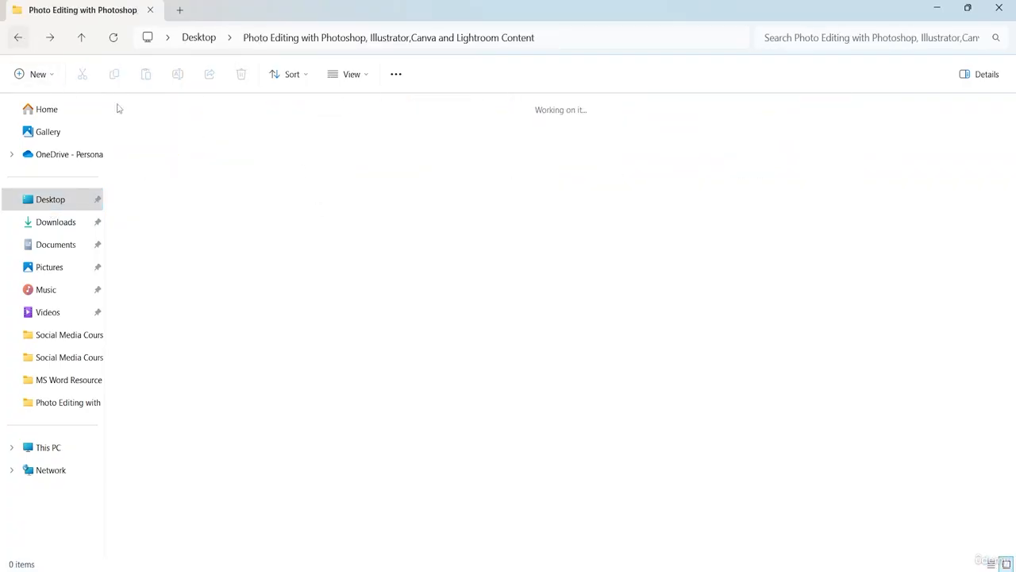
pyautogui.click(735, 560)
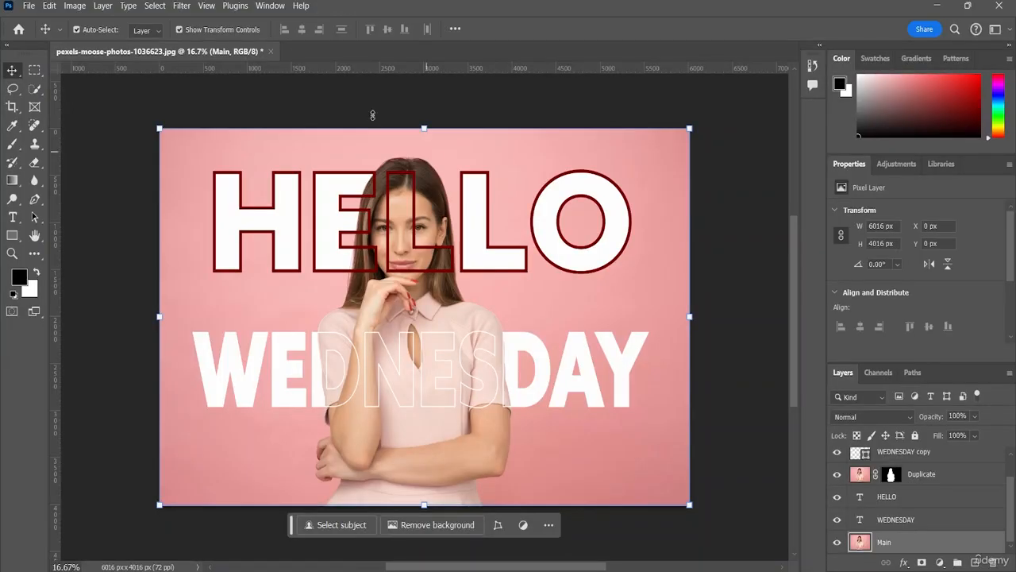
# - Try to save the layered design as a Photoshop file named Transparent Text in the Desktop's Photo Editing Resource File folder, with Maximize Compatibility on
pyautogui.click(29, 7)
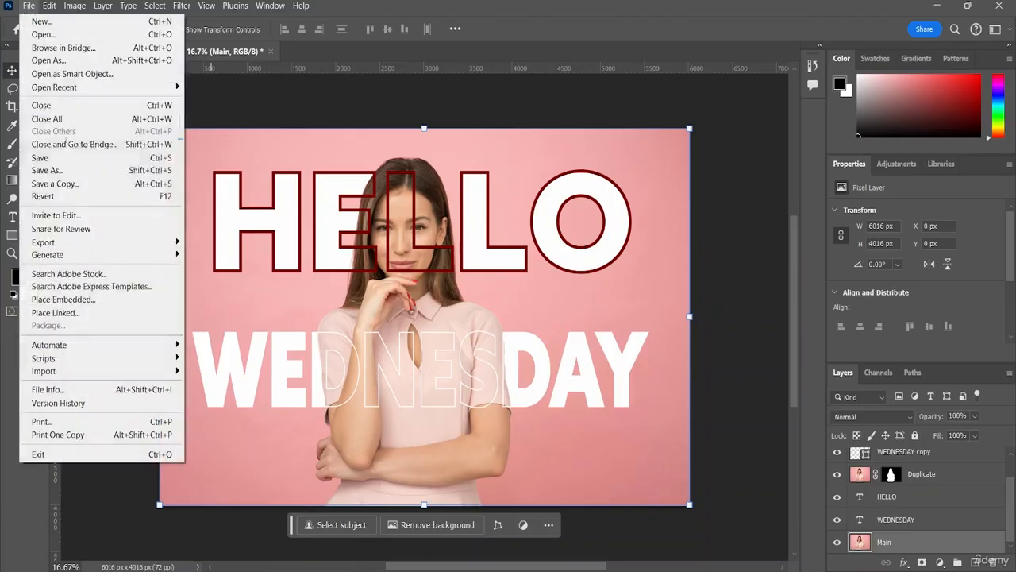
pyautogui.click(80, 175)
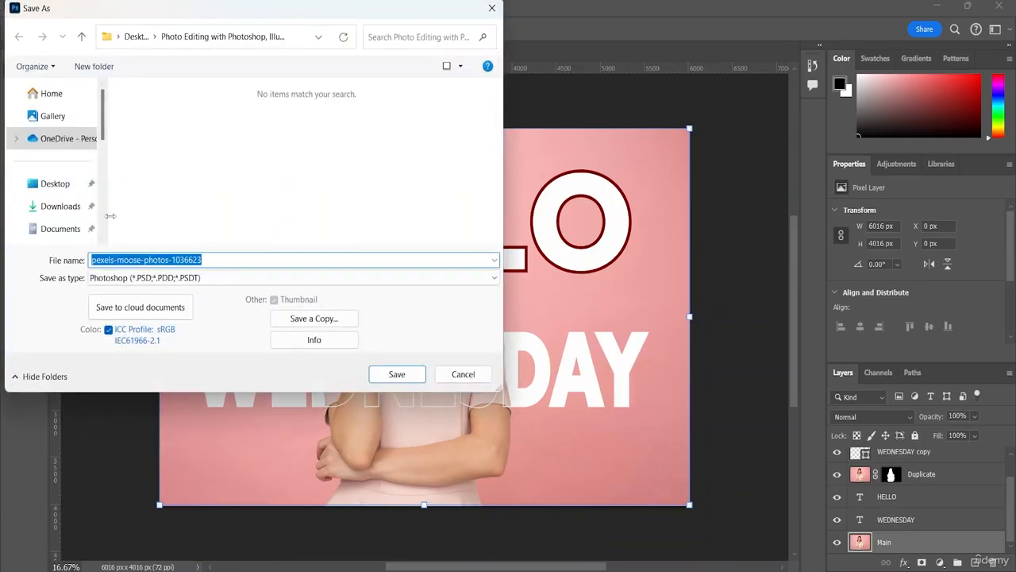
pyautogui.click(65, 185)
pyautogui.click(197, 203)
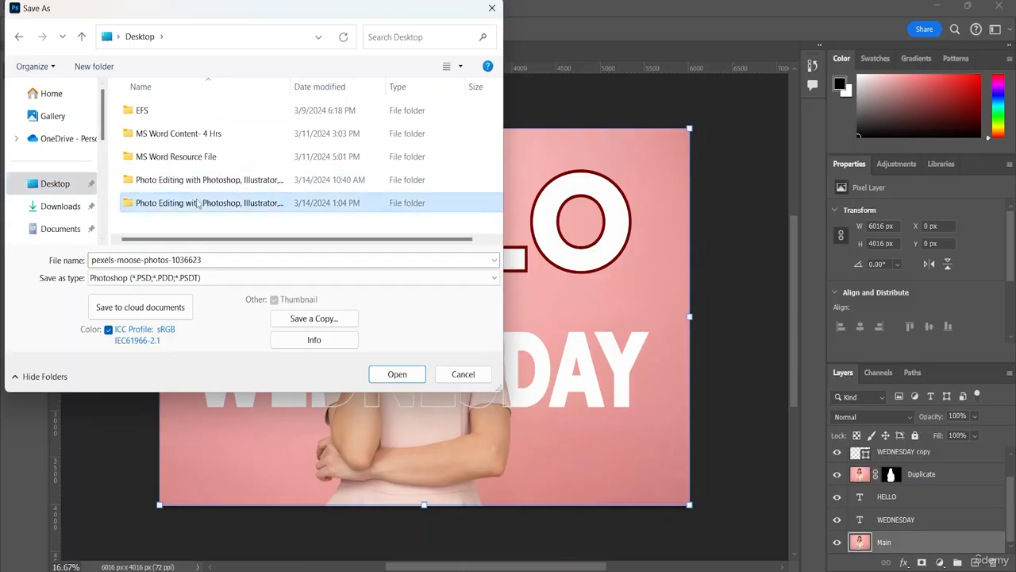
pyautogui.doubleClick(198, 204)
pyautogui.click(271, 259)
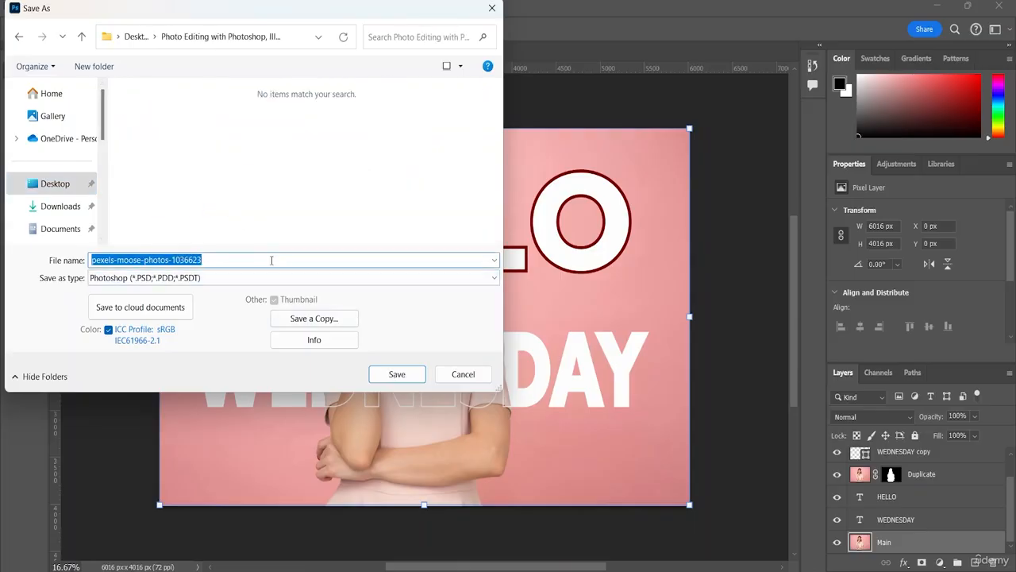
pyautogui.press('BackSpace')
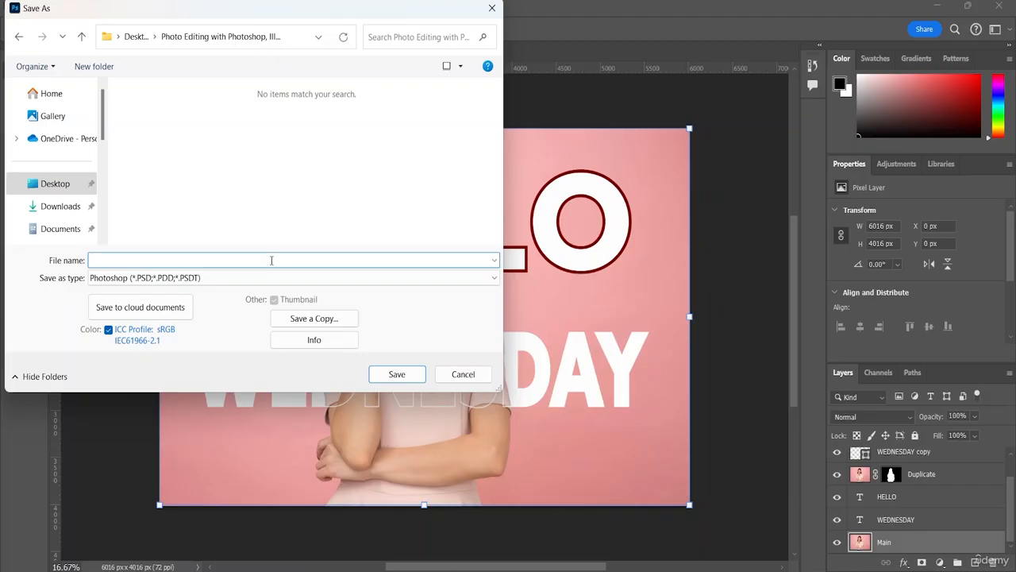
pyautogui.write('Transparent Text')
pyautogui.click(397, 373)
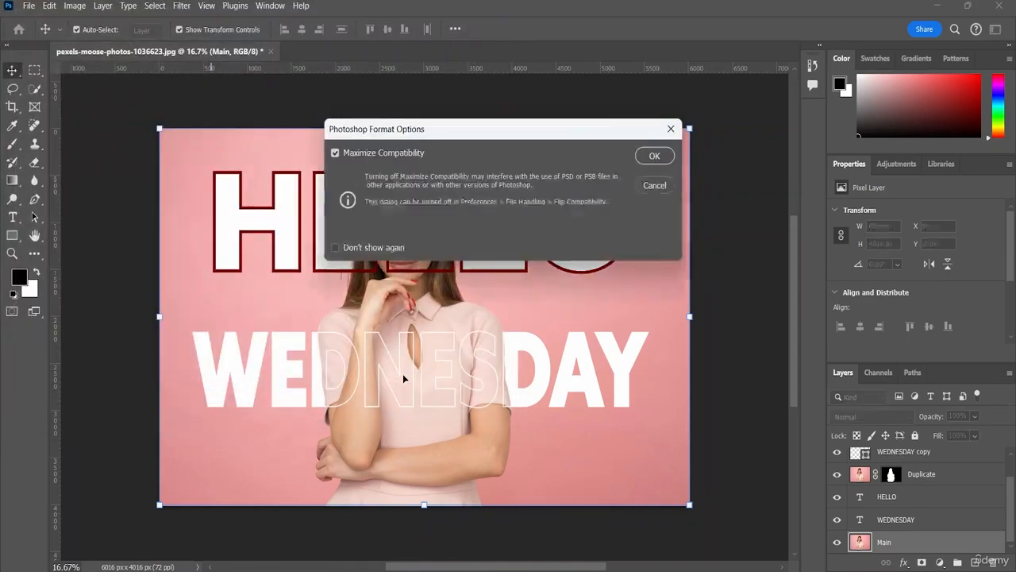
pyautogui.click(654, 157)
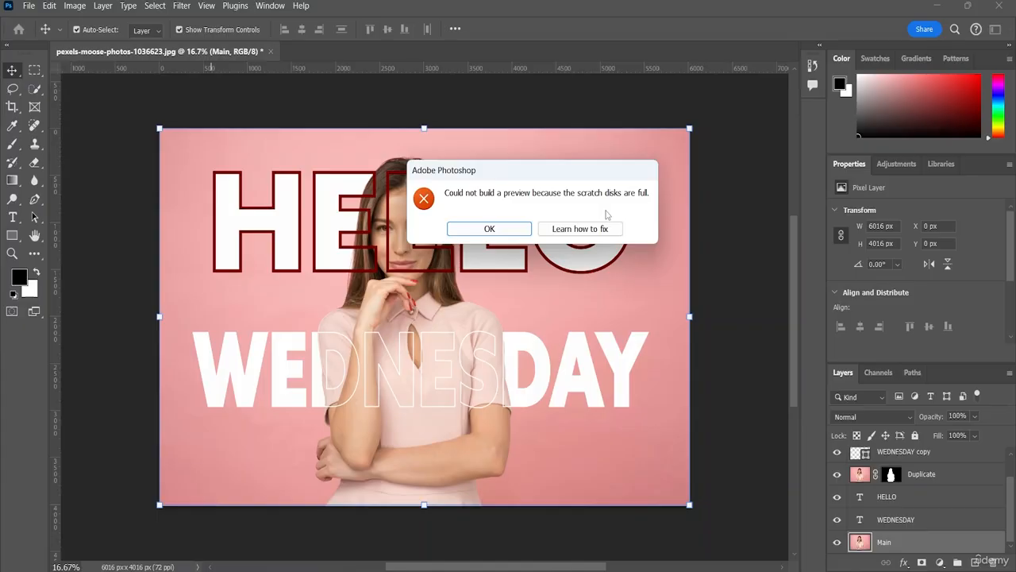
pyautogui.click(489, 229)
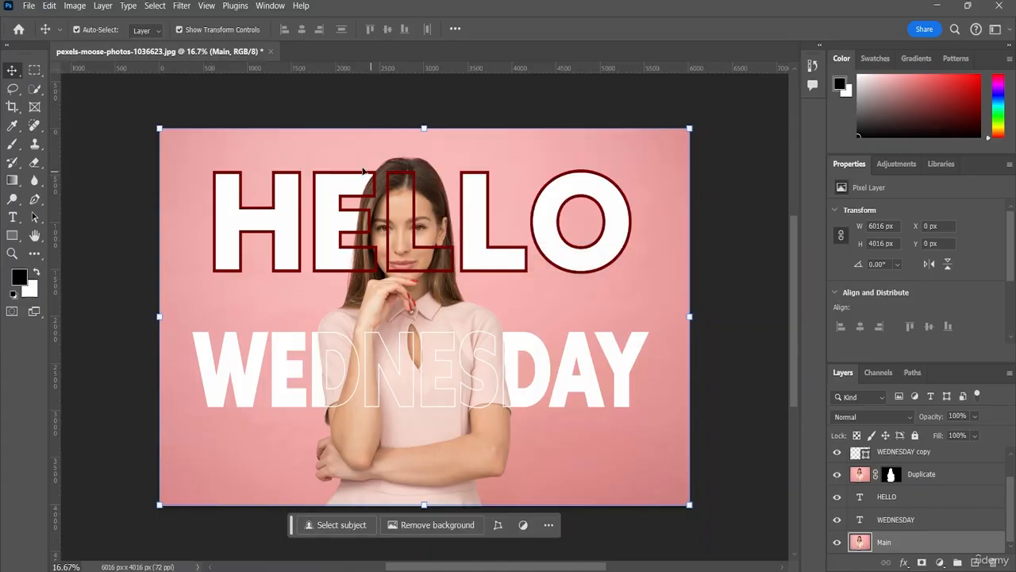
# - Change the scratch disk in the preferences by activating the D:\ drive and deactivating the C:\ startup drive
pyautogui.click(49, 5)
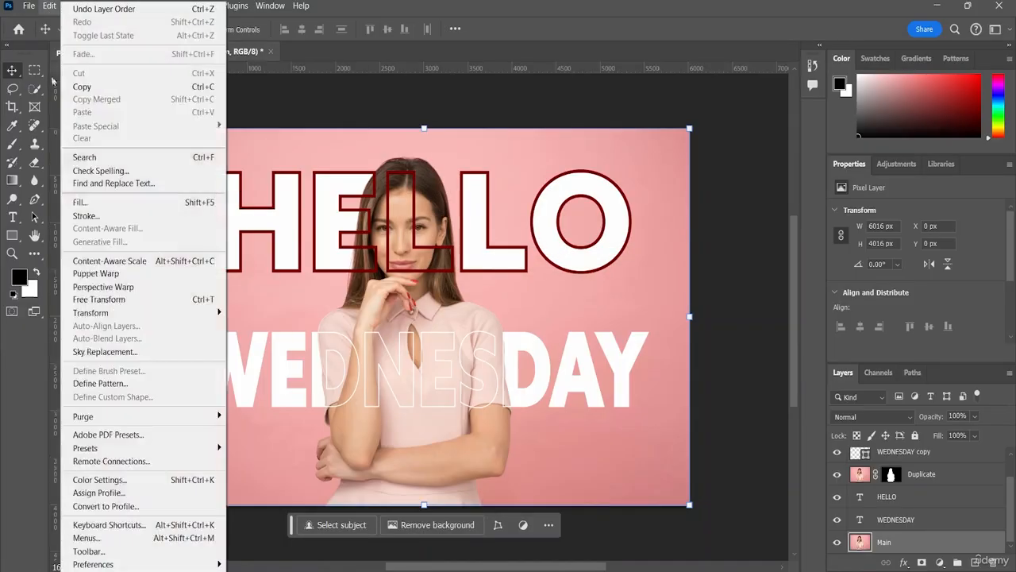
pyautogui.moveTo(138, 567)
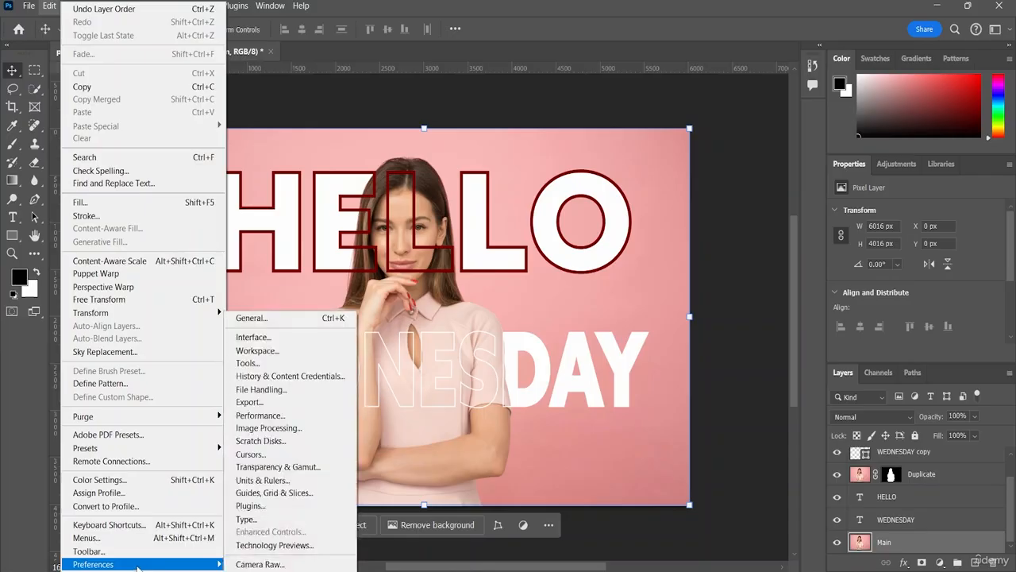
pyautogui.click(280, 447)
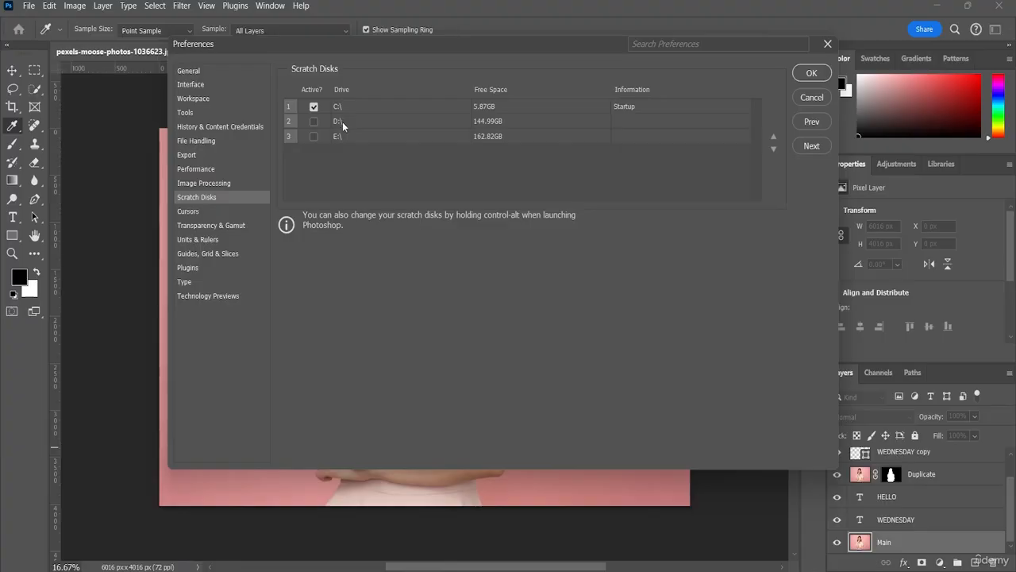
pyautogui.click(313, 121)
pyautogui.click(314, 107)
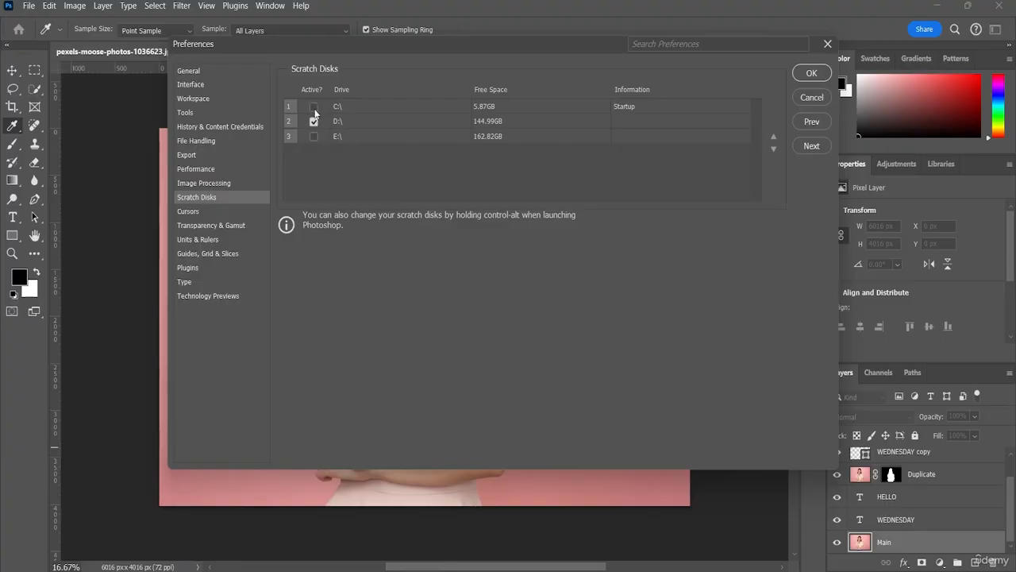
pyautogui.click(811, 73)
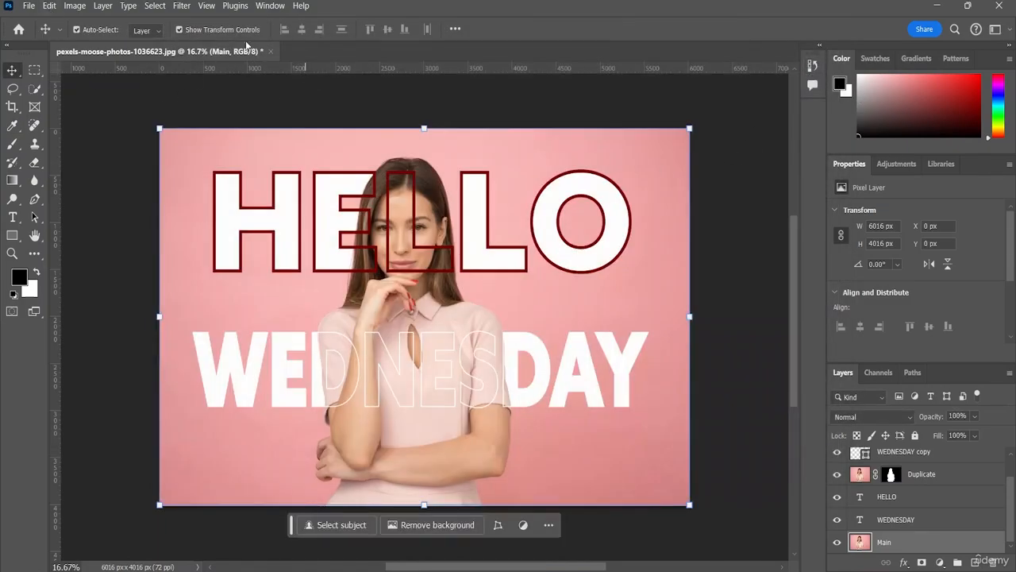
# - Save the layered design as a Photoshop file named Transparent Text in the Desktop's Photo Editing Resource File folder
pyautogui.click(28, 5)
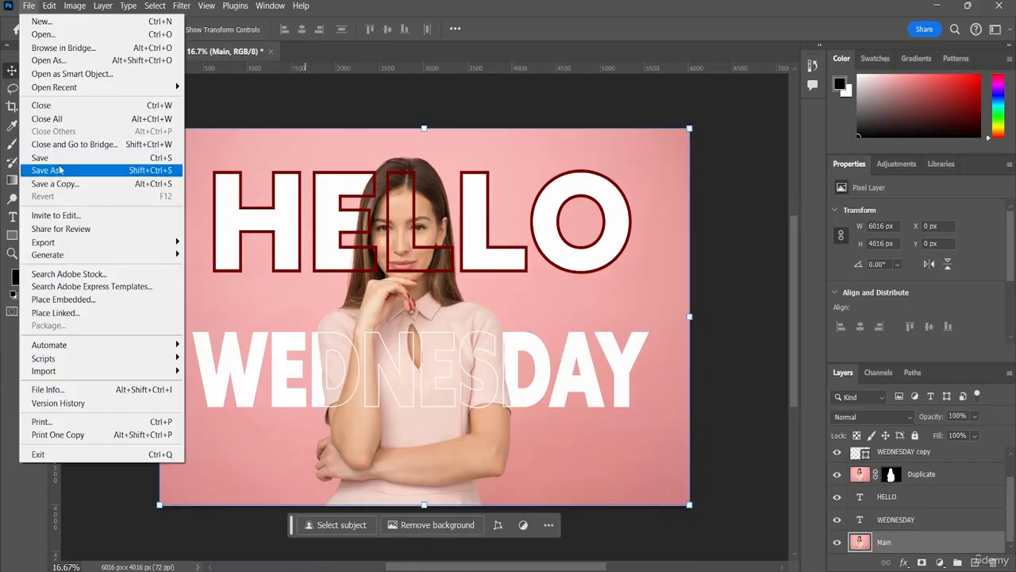
pyautogui.click(55, 158)
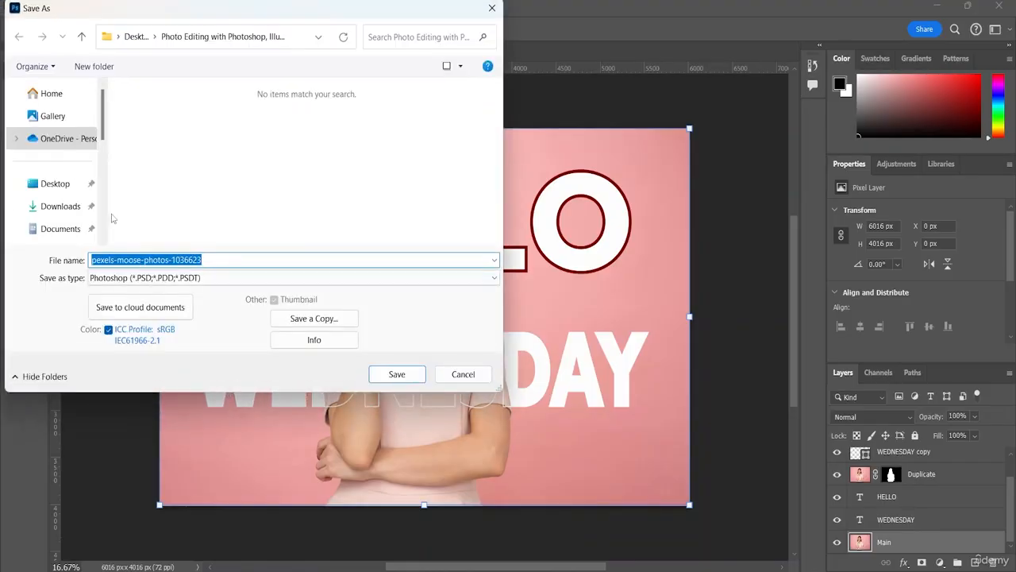
pyautogui.click(54, 183)
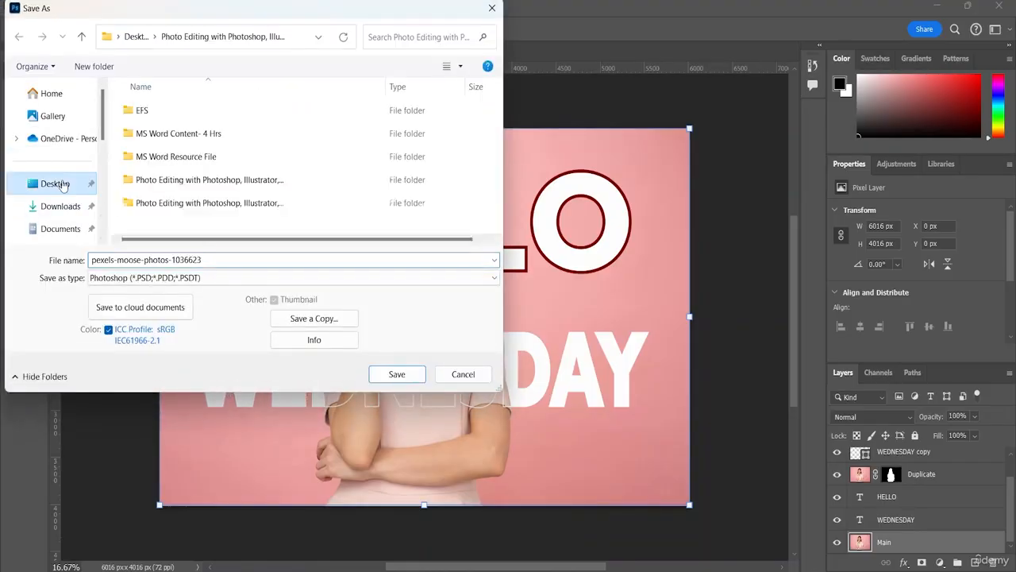
pyautogui.doubleClick(210, 203)
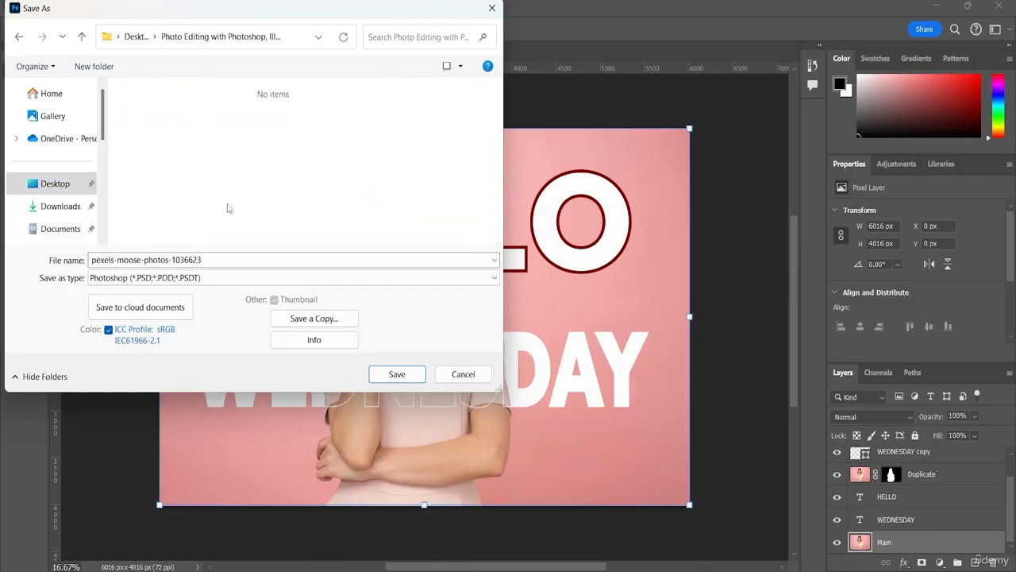
pyautogui.click(226, 260)
pyautogui.press('BackSpace')
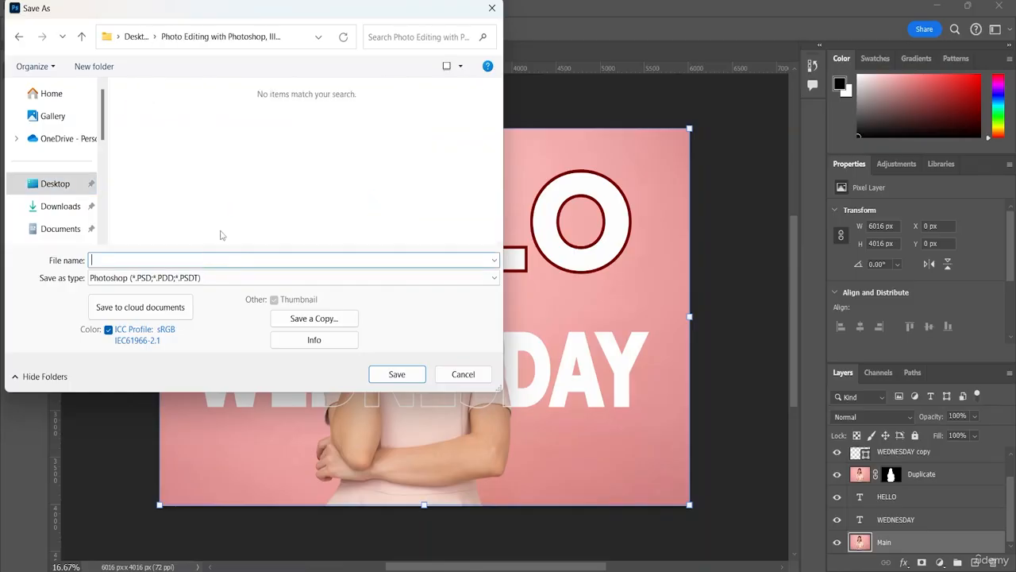
pyautogui.write('TYr')
pyautogui.write('ansparent Text')
pyautogui.click(411, 374)
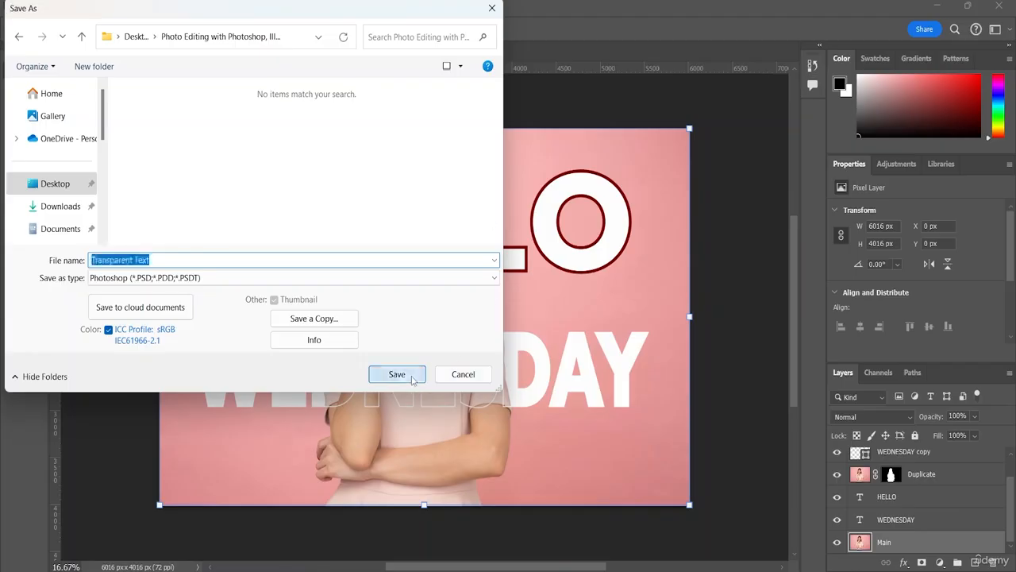
pyautogui.click(655, 155)
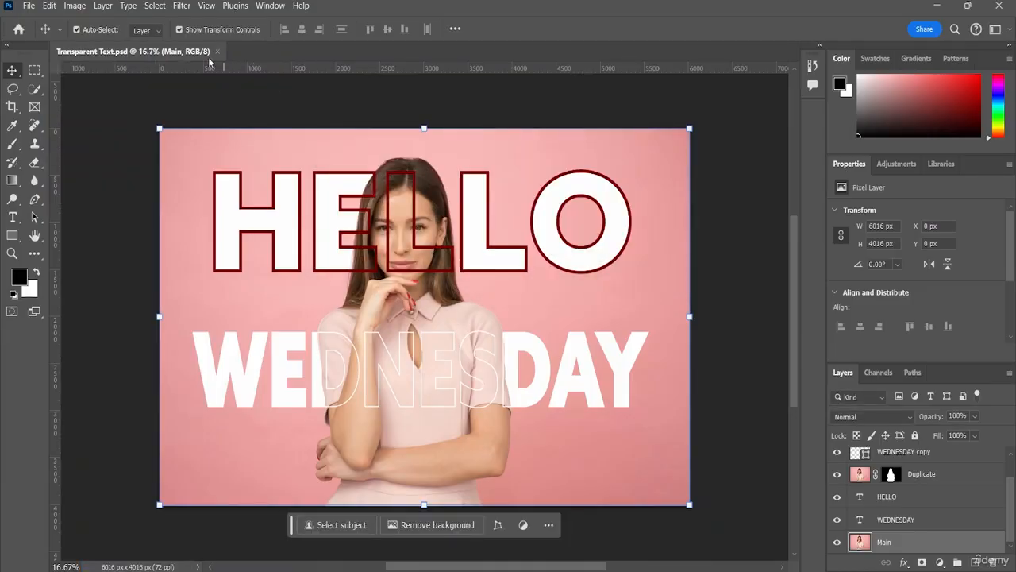
# - Quick-export the design as a PNG named Transparent Text into the Desktop's Photo Editing Resource File folder
pyautogui.click(29, 6)
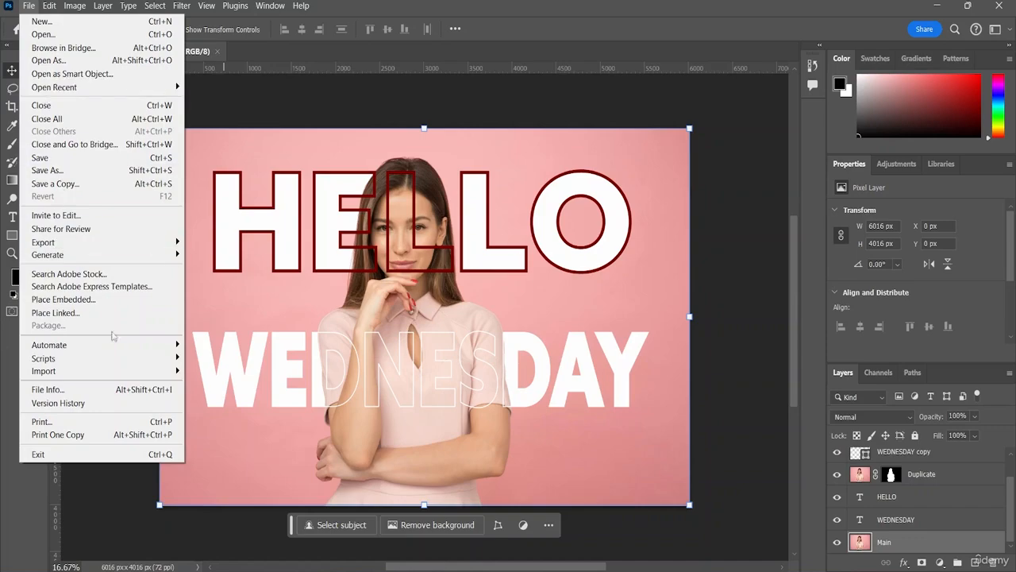
pyautogui.moveTo(122, 371)
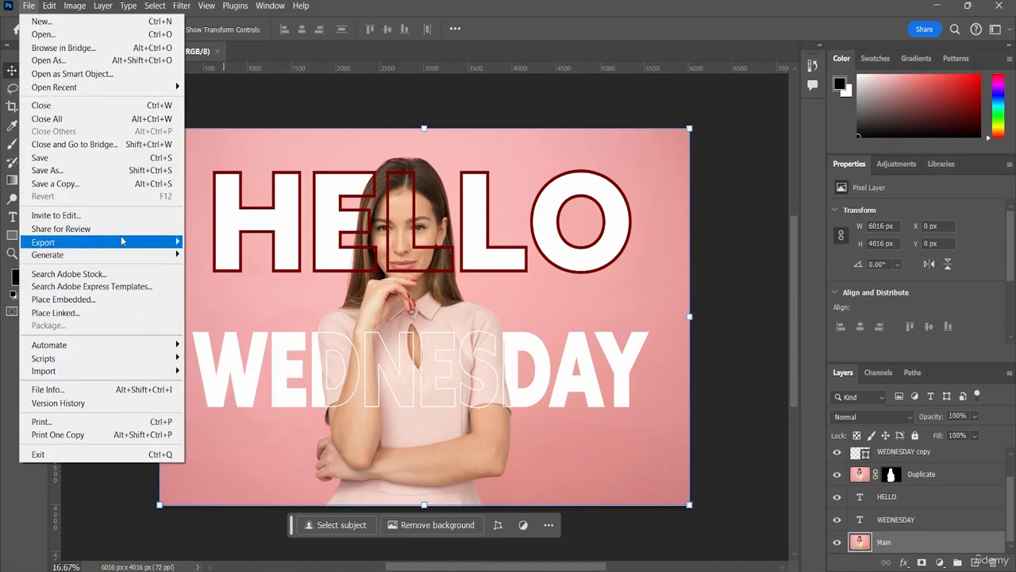
pyautogui.moveTo(121, 241)
pyautogui.click(261, 240)
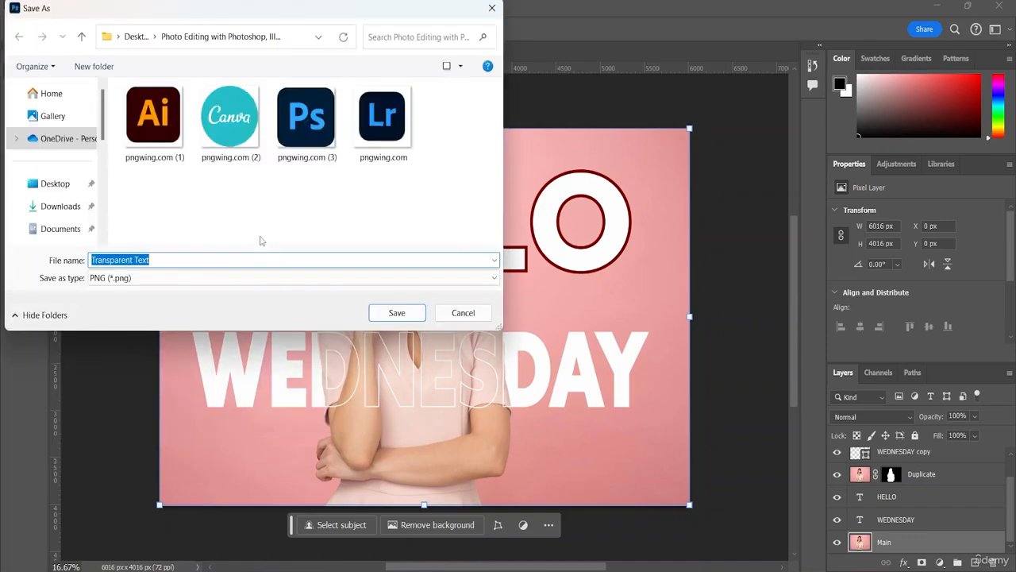
pyautogui.click(160, 259)
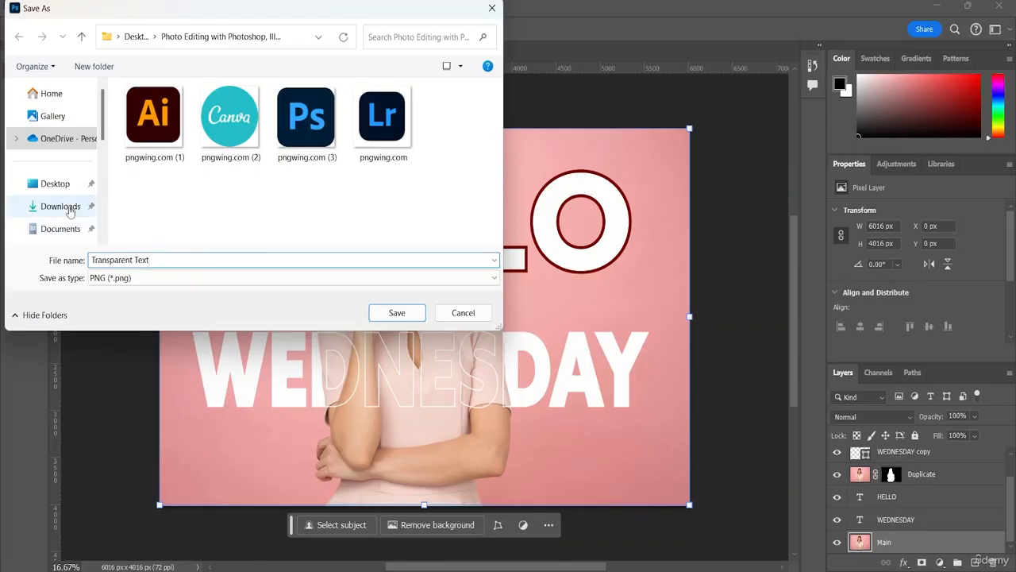
pyautogui.click(54, 183)
pyautogui.doubleClick(223, 201)
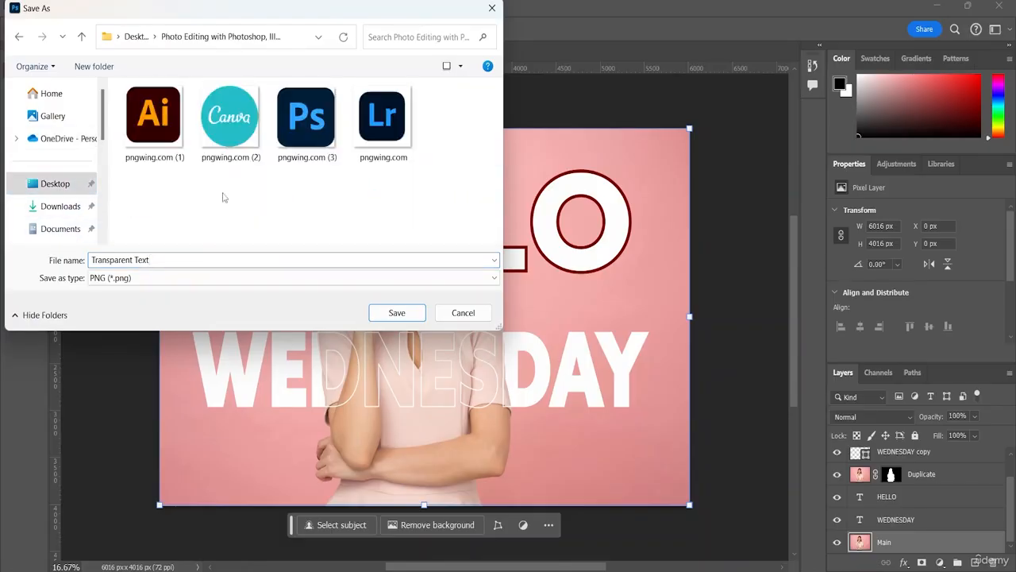
pyautogui.click(396, 312)
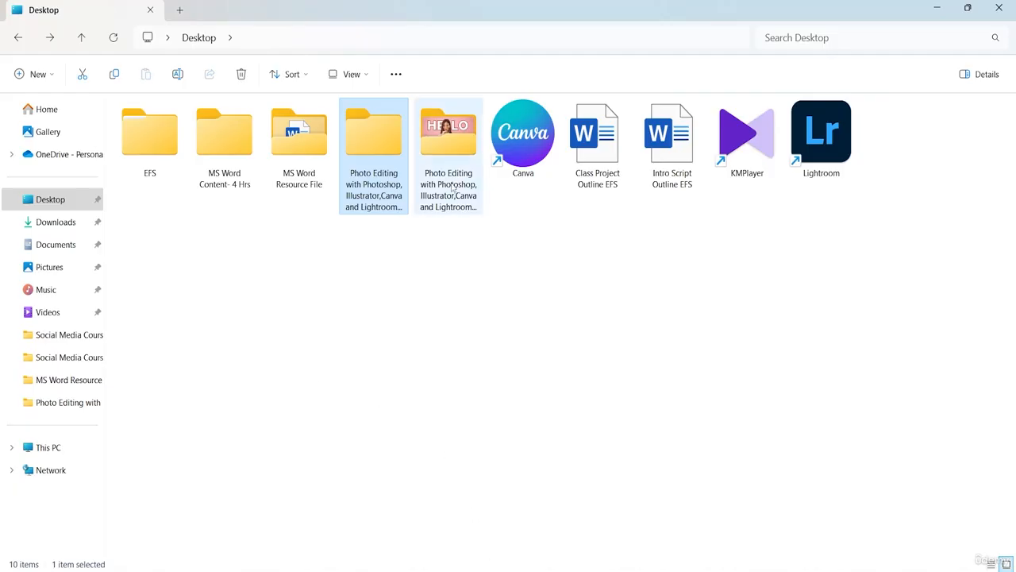
# - In File Explorer, open the Photo Editing Resource File folder and view the exported Transparent Text PNG in Photos, dismissing the zoom tip
pyautogui.doubleClick(444, 181)
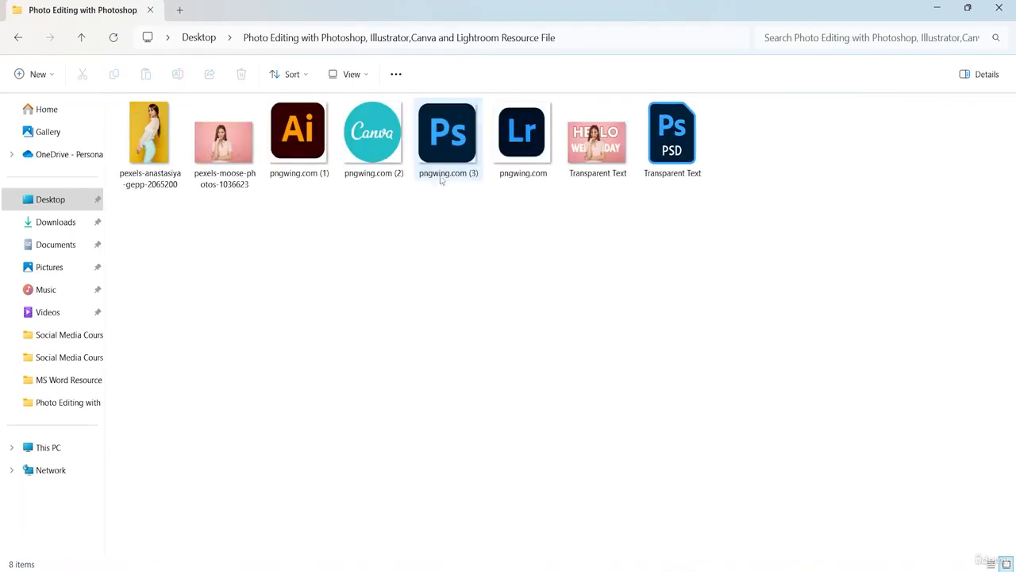
pyautogui.click(614, 162)
pyautogui.doubleClick(613, 163)
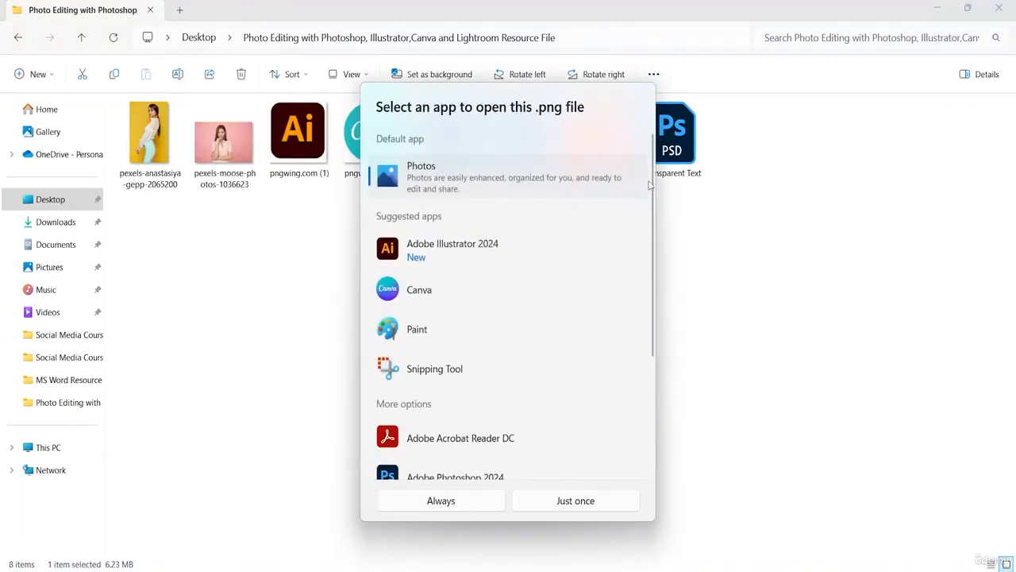
pyautogui.click(537, 499)
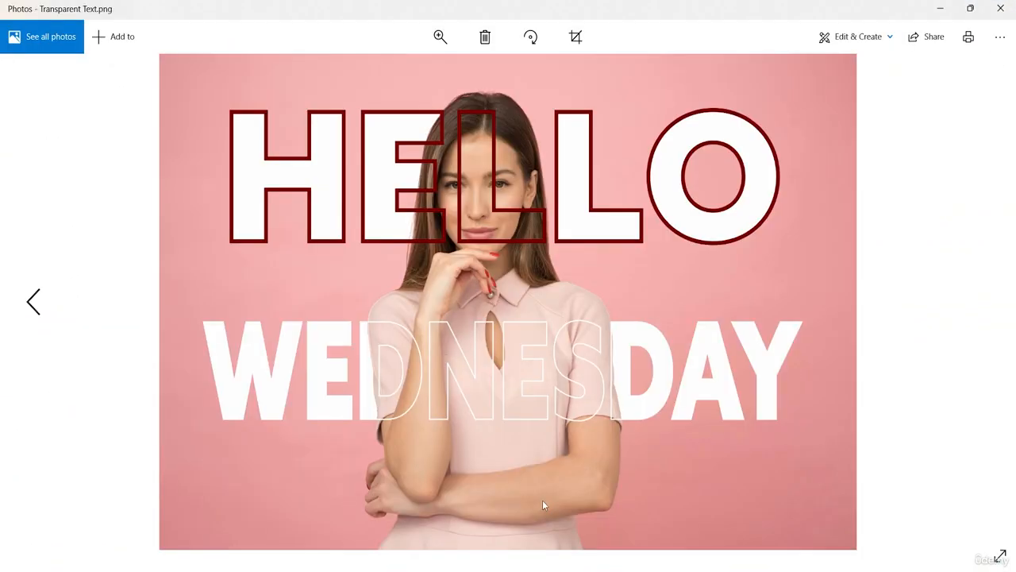
pyautogui.scroll(-1, 833, 445)
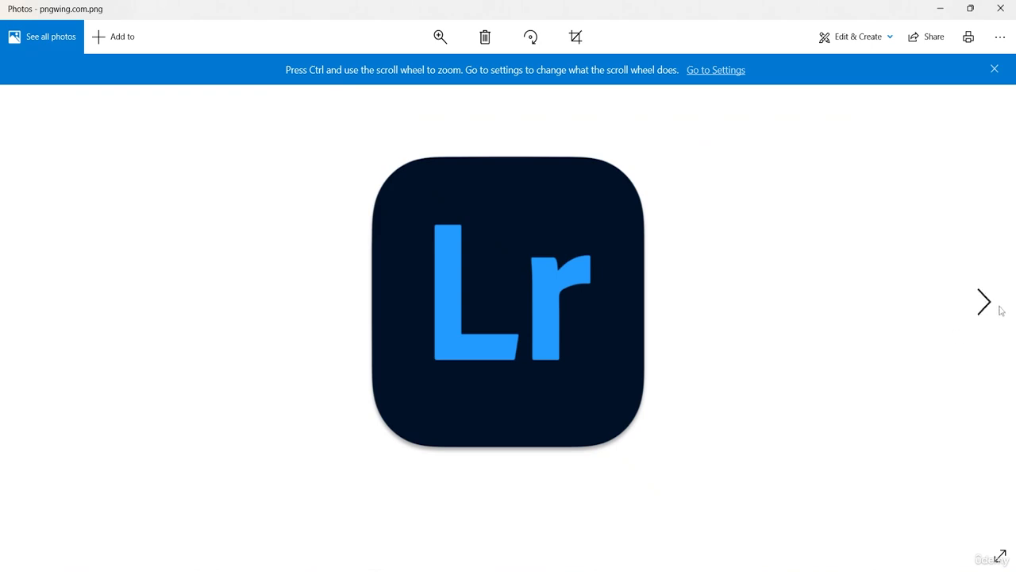
pyautogui.click(995, 309)
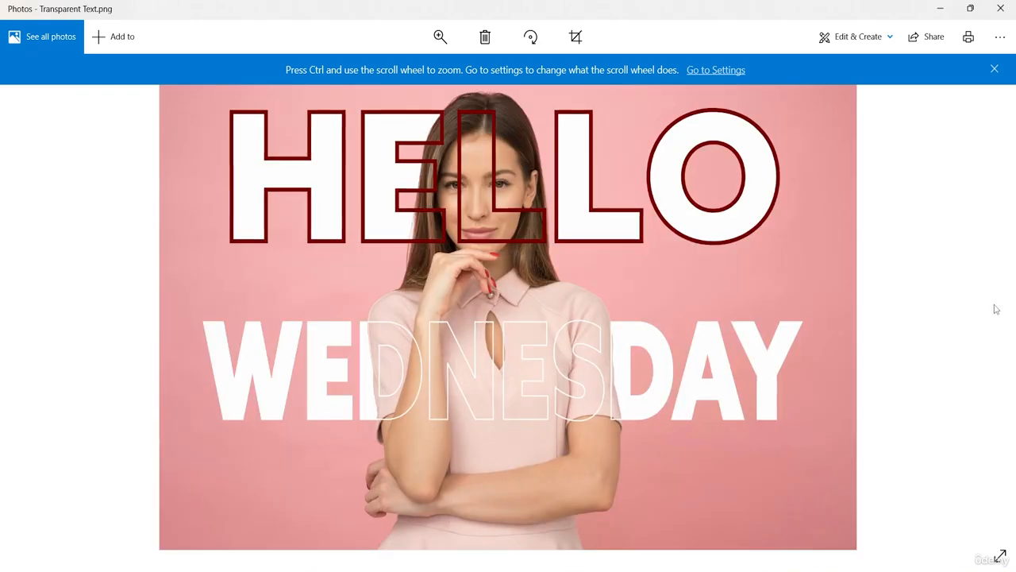
pyautogui.click(994, 69)
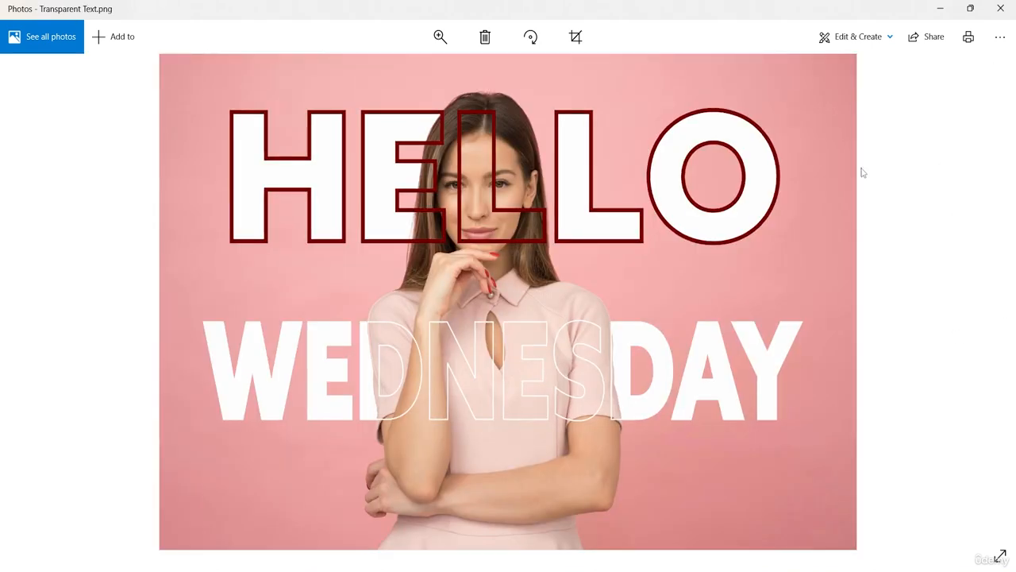